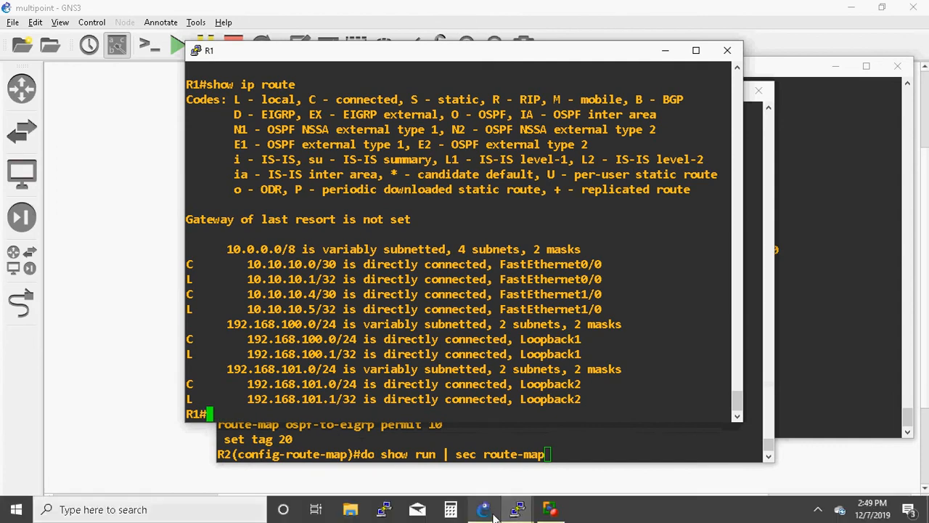
Step: Return to the R2 console and clear the unexecuted route-map show command from its prompt
{"action": "mouse_move", "coordinate": [518, 512]}
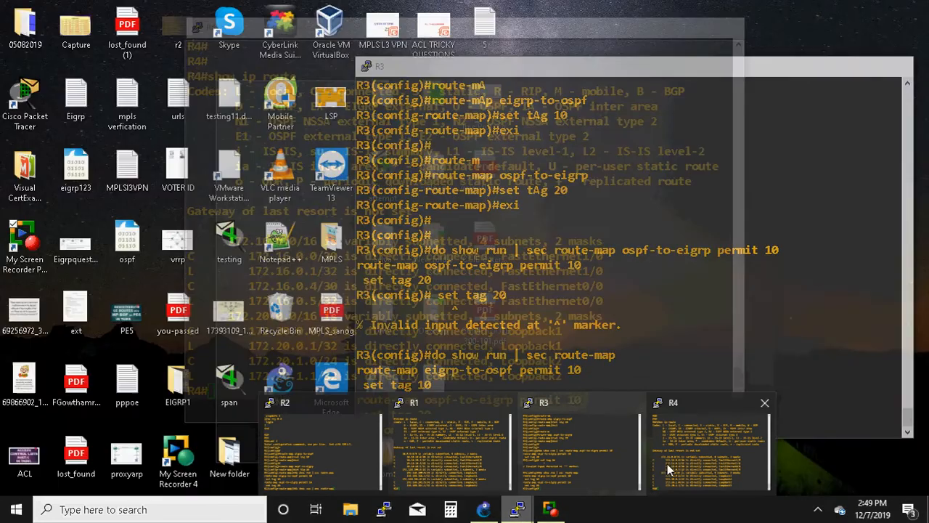
{"action": "left_click", "coordinate": [667, 464]}
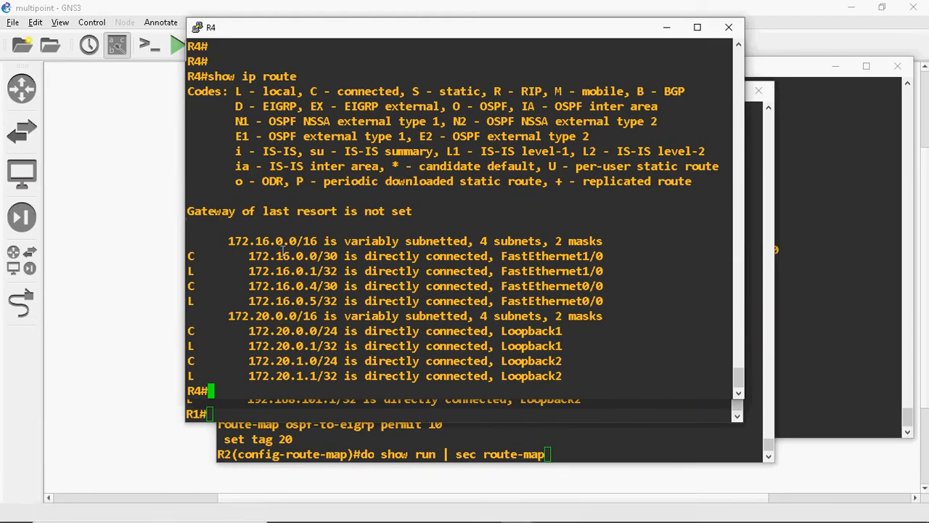
{"action": "left_click", "coordinate": [817, 235]}
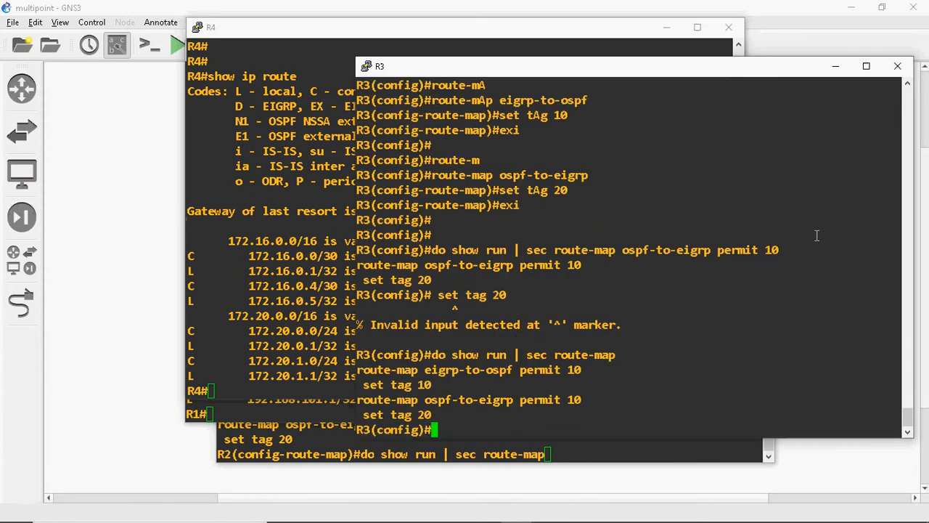
{"action": "left_click", "coordinate": [276, 453]}
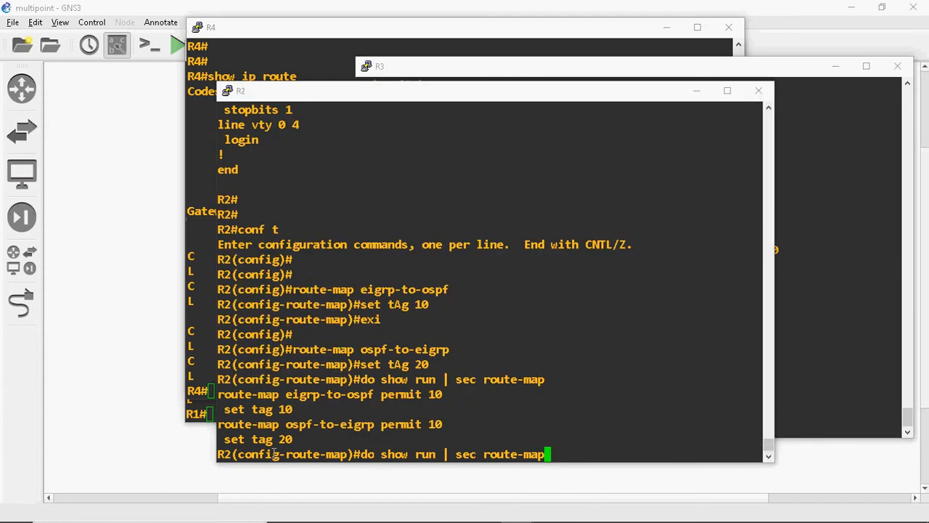
{"action": "key", "text": "BackSpace"}
{"action": "key", "text": "BackSpace"}
{"action": "key", "text": "BackSpace"}
{"action": "key", "text": "BackSpace"}
{"action": "key", "text": "BackSpace"}
{"action": "key", "text": "BackSpace"}
{"action": "key", "text": "BackSpace"}
{"action": "key", "text": "BackSpace"}
{"action": "key", "text": "BackSpace"}
{"action": "key", "text": "BackSpace"}
{"action": "key", "text": "BackSpace"}
{"action": "key", "text": "BackSpace"}
{"action": "key", "text": "BackSpace"}
{"action": "key", "text": "BackSpace"}
{"action": "key", "text": "BackSpace"}
{"action": "key", "text": "BackSpace"}
{"action": "key", "text": "BackSpace"}
{"action": "key", "text": "BackSpace"}
{"action": "key", "text": "BackSpace"}
{"action": "key", "text": "BackSpace"}
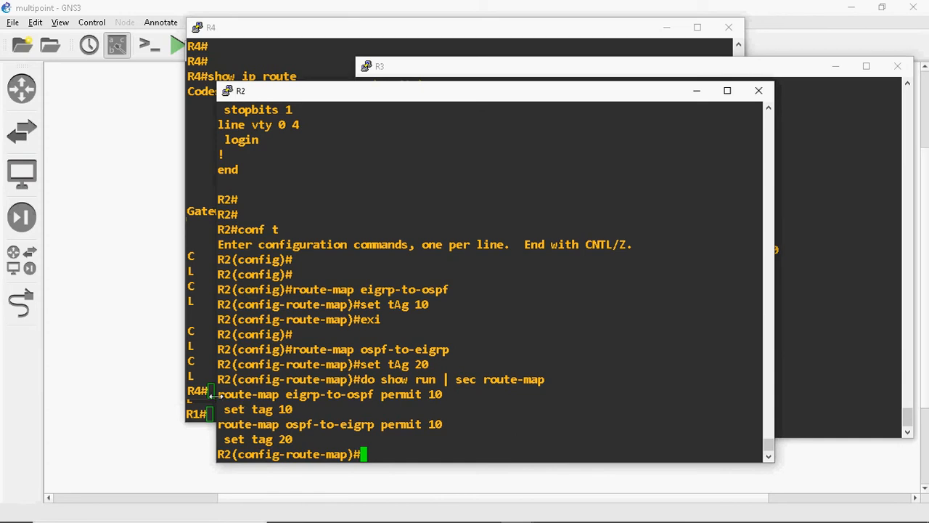
Step: Create a deny entry with sequence number 5 in the route map eigrp-to-ospf on R2
{"action": "left_click_drag", "start_coordinate": [216, 394], "coordinate": [387, 394]}
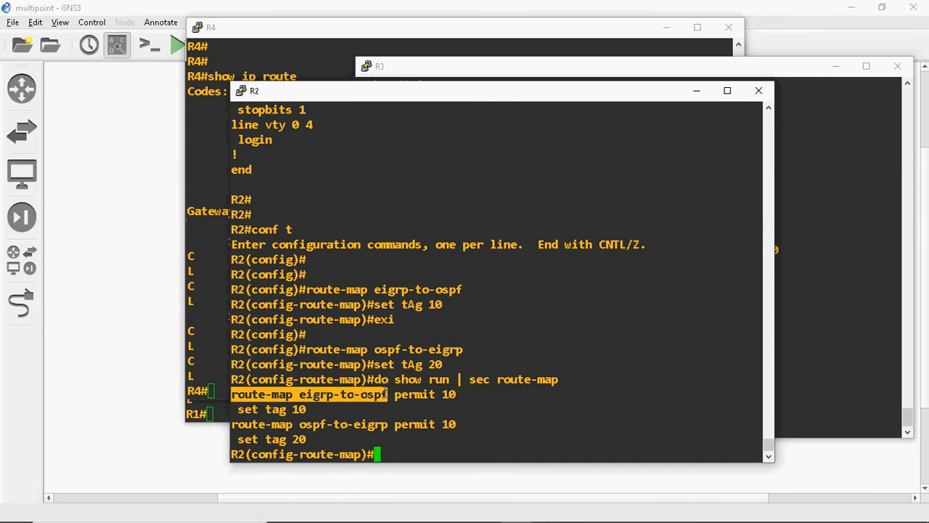
{"action": "right_click", "coordinate": [527, 365]}
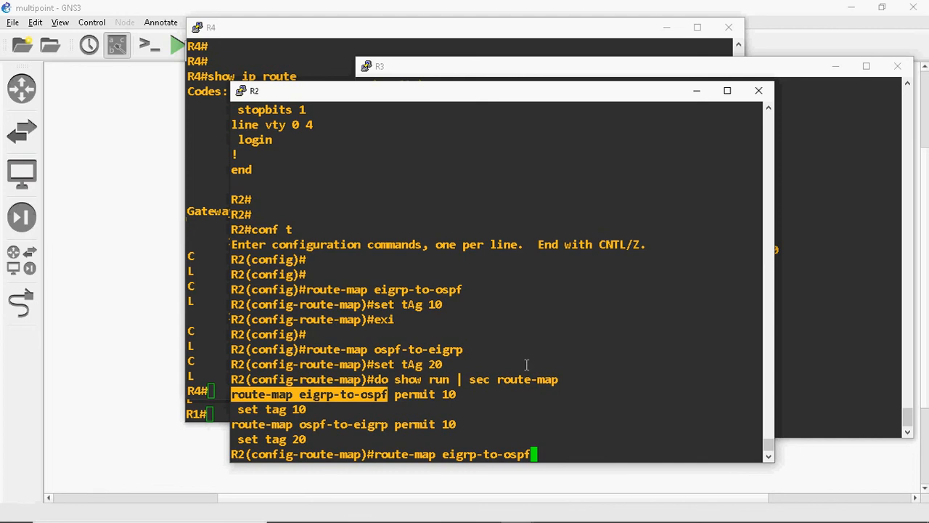
{"action": "type", "text": "de"}
{"action": "key", "text": "Tab"}
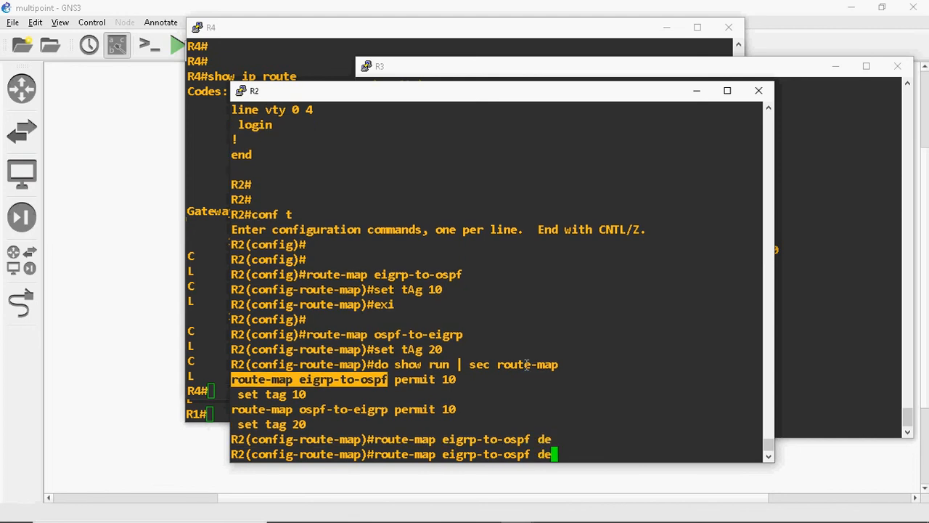
{"action": "type", "text": "ny 5"}
{"action": "key", "text": "Return"}
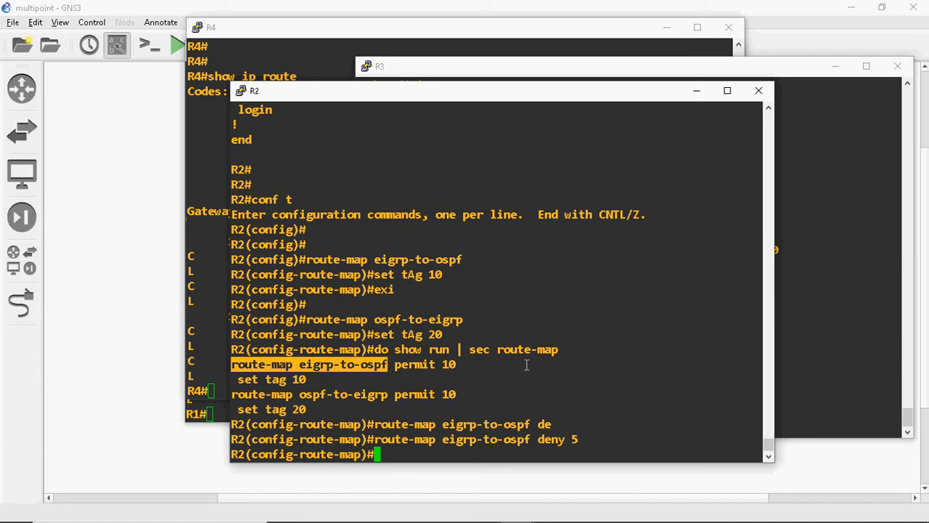
Step: Make the eigrp-to-ospf deny 5 entry match tag 20, the tag set by the ospf-to-eigrp route map
{"action": "type", "text": "mtch"}
{"action": "key", "text": "Tab"}
{"action": "key", "text": "BackSpace"}
{"action": "key", "text": "BackSpace"}
{"action": "key", "text": "BackSpace"}
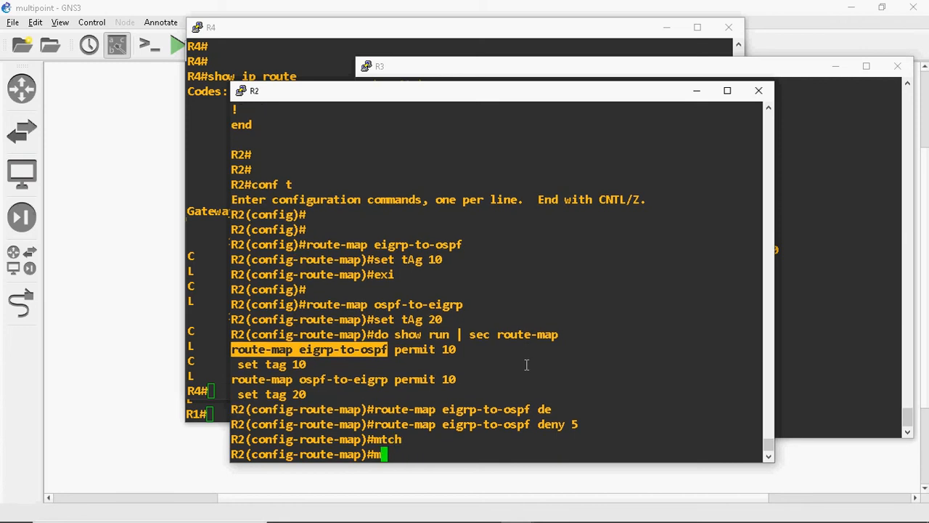
{"action": "type", "text": "A"}
{"action": "key", "text": "Tab"}
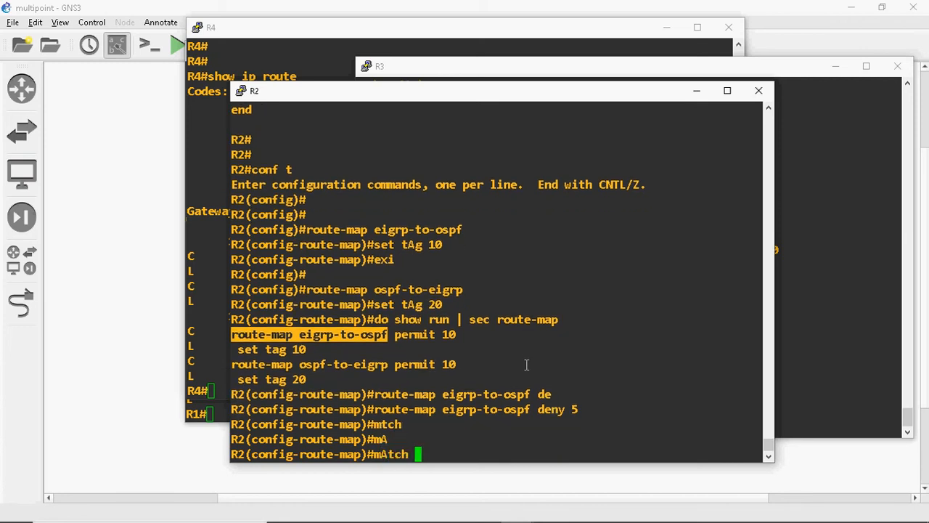
{"action": "type", "text": "tg"}
{"action": "key", "text": "Tab"}
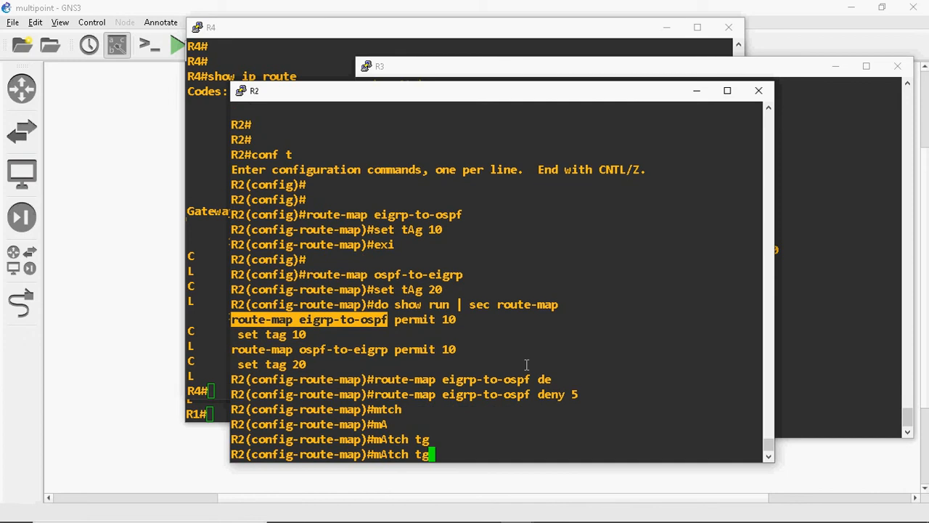
{"action": "key", "text": "BackSpace"}
{"action": "type", "text": "A"}
{"action": "key", "text": "Tab"}
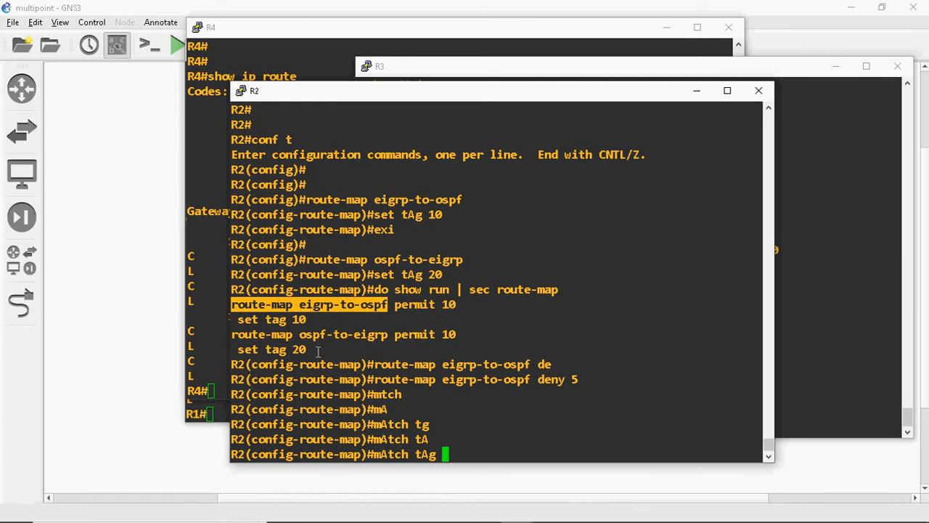
{"action": "left_click_drag", "start_coordinate": [319, 352], "coordinate": [260, 349]}
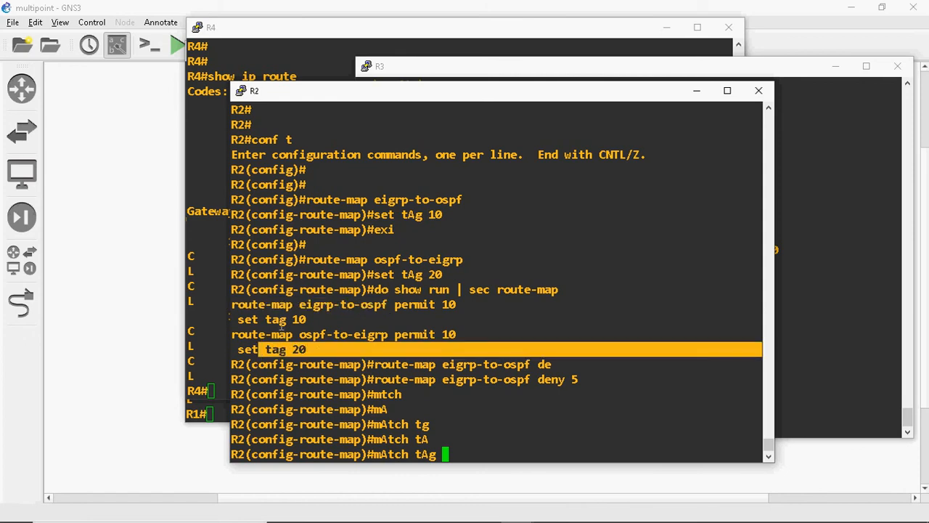
{"action": "left_click_drag", "start_coordinate": [234, 305], "coordinate": [301, 319]}
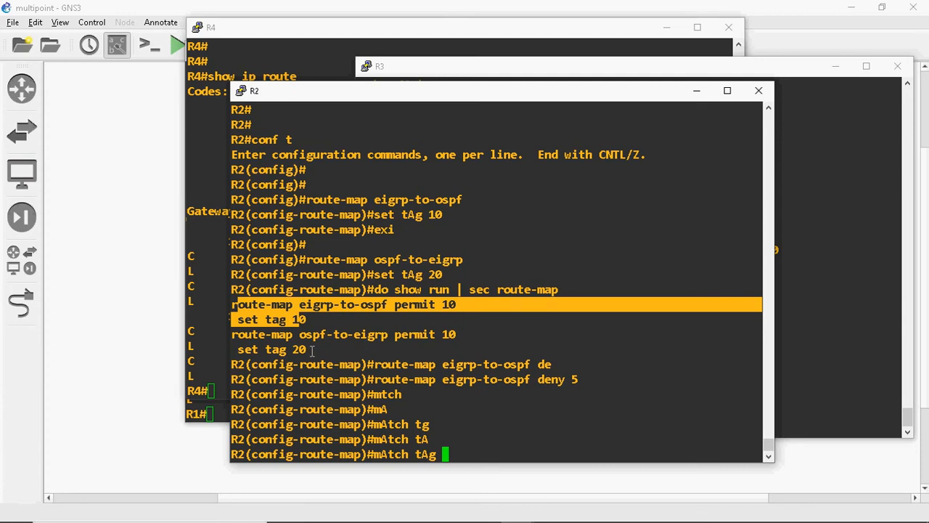
{"action": "left_click_drag", "start_coordinate": [312, 351], "coordinate": [250, 335]}
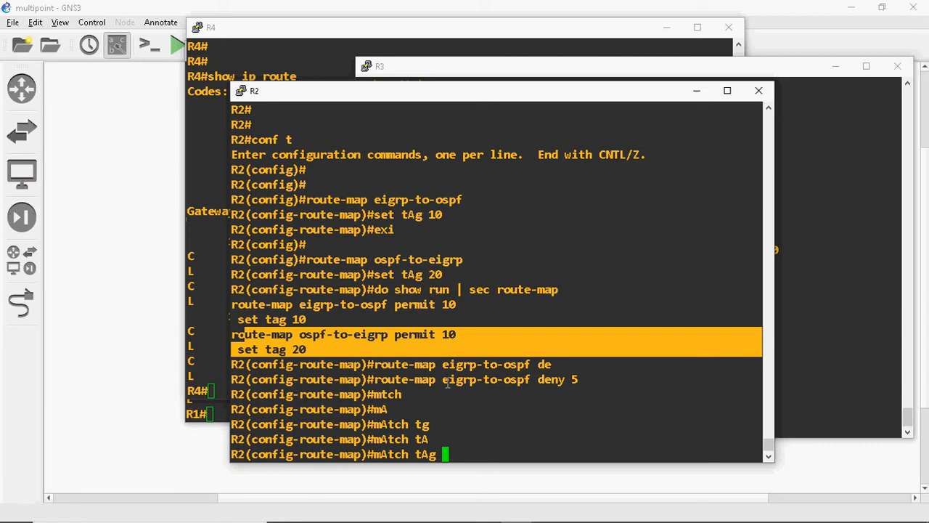
{"action": "left_click_drag", "start_coordinate": [442, 380], "coordinate": [529, 382]}
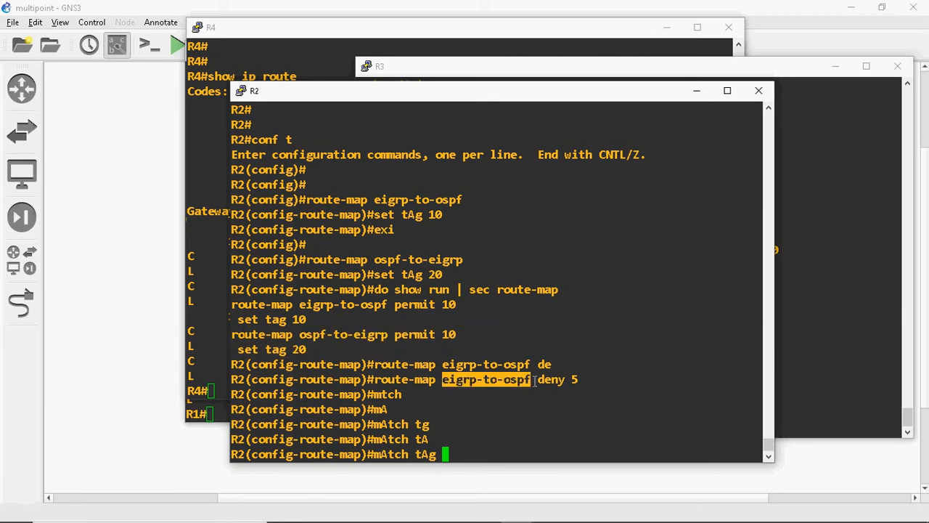
{"action": "left_click", "coordinate": [585, 380]}
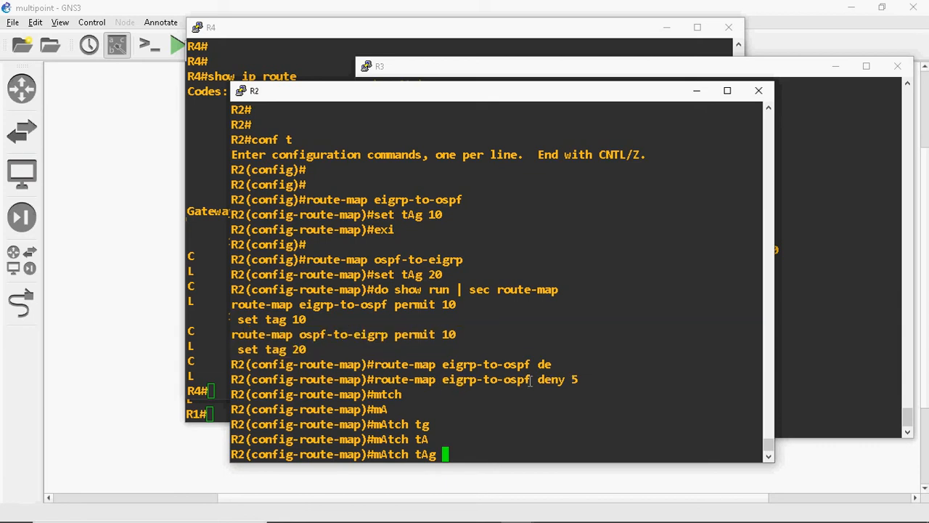
{"action": "type", "text": "20"}
{"action": "key", "text": "Return"}
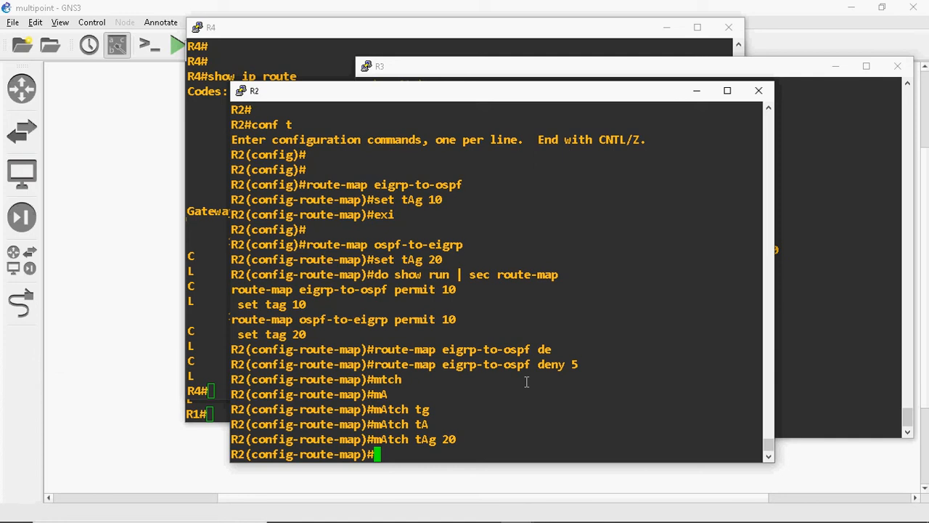
Step: Exit the eigrp-to-ospf route-map configuration and return to R2's global configuration mode
{"action": "left_click_drag", "start_coordinate": [381, 439], "coordinate": [447, 440]}
{"action": "left_click_drag", "start_coordinate": [503, 364], "coordinate": [548, 432]}
{"action": "left_click", "coordinate": [490, 446]}
{"action": "key", "text": "Return"}
{"action": "key", "text": "Return"}
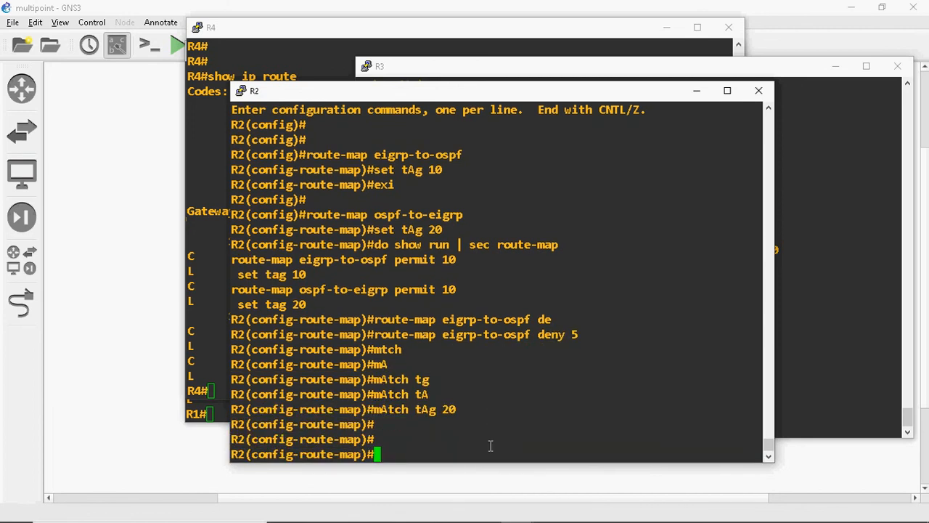
{"action": "type", "text": "exi"}
{"action": "key", "text": "Return"}
{"action": "key", "text": "Return"}
{"action": "key", "text": "Return"}
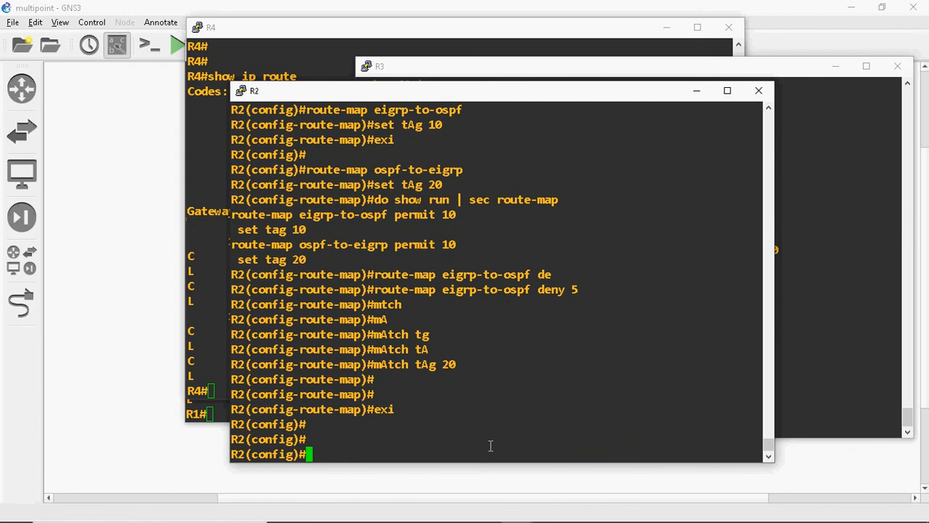
Step: Create a deny entry with sequence number 5 in the route map ospf-to-eigrp on R2
{"action": "type", "text": "route"}
{"action": "key", "text": "Tab"}
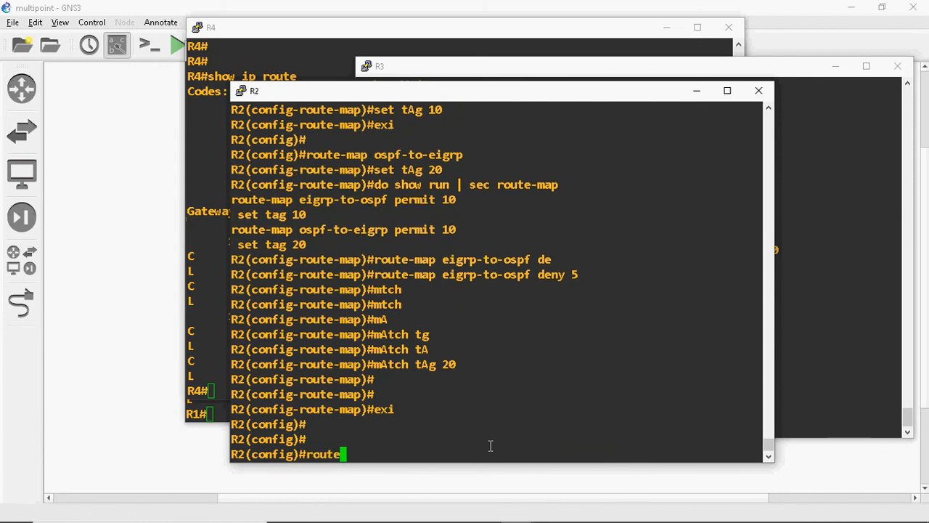
{"action": "type", "text": "-mp"}
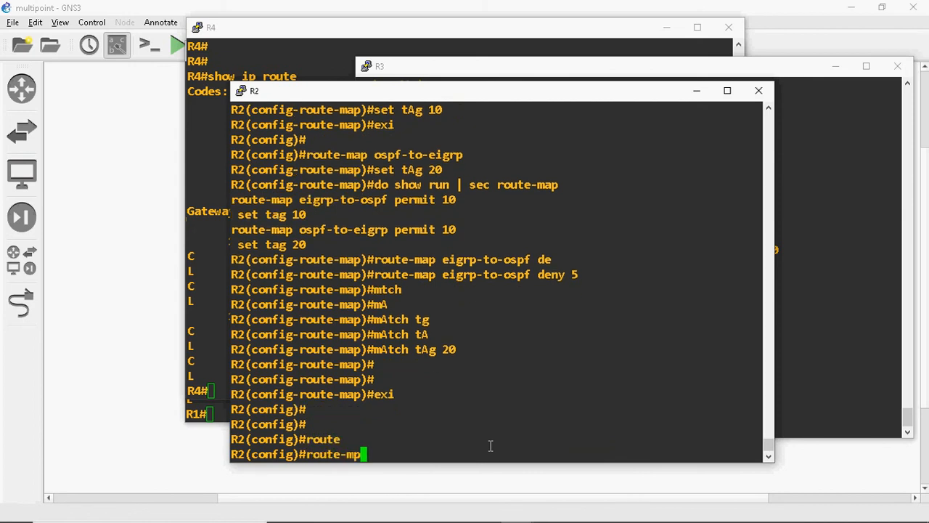
{"action": "key", "text": "Tab"}
{"action": "key", "text": "Left"}
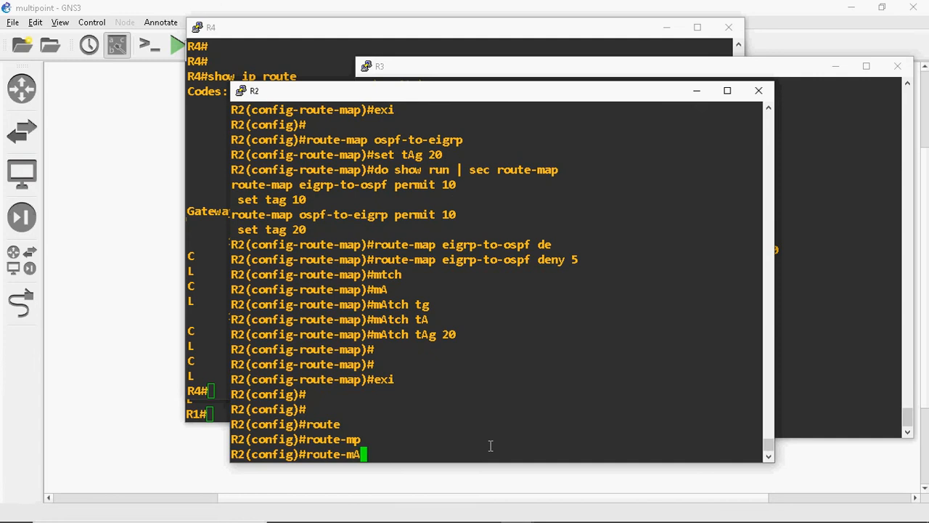
{"action": "type", "text": "A"}
{"action": "key", "text": "Tab"}
{"action": "type", "text": "oso"}
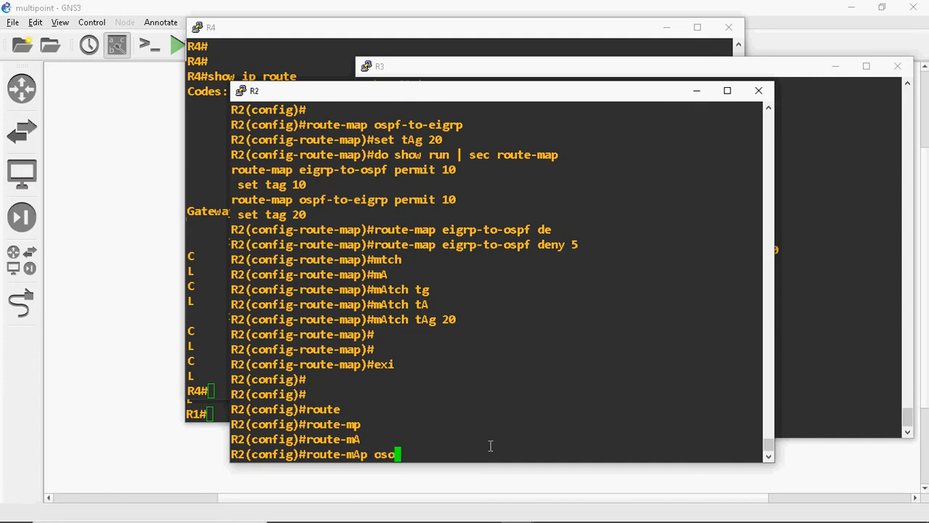
{"action": "key", "text": "BackSpace"}
{"action": "type", "text": "pf-to-eigrp"}
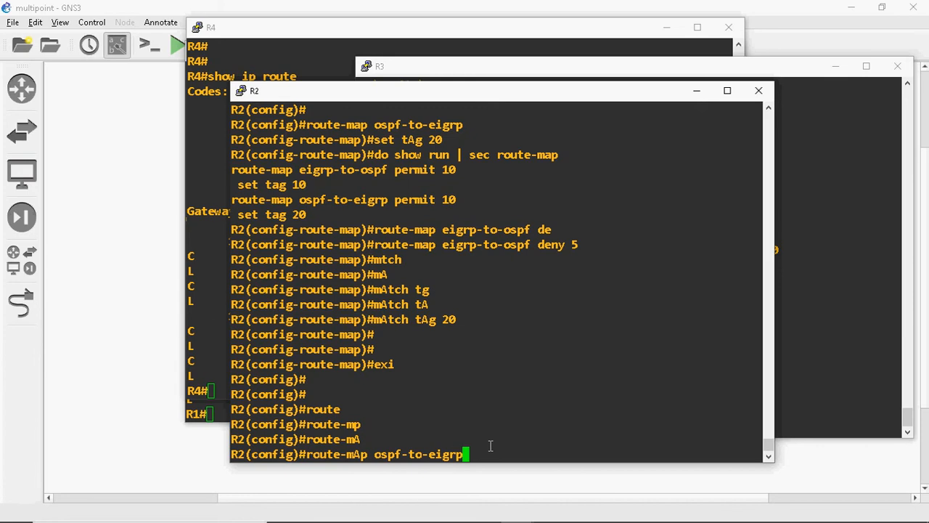
{"action": "type", "text": " deny"}
{"action": "key", "text": "Tab"}
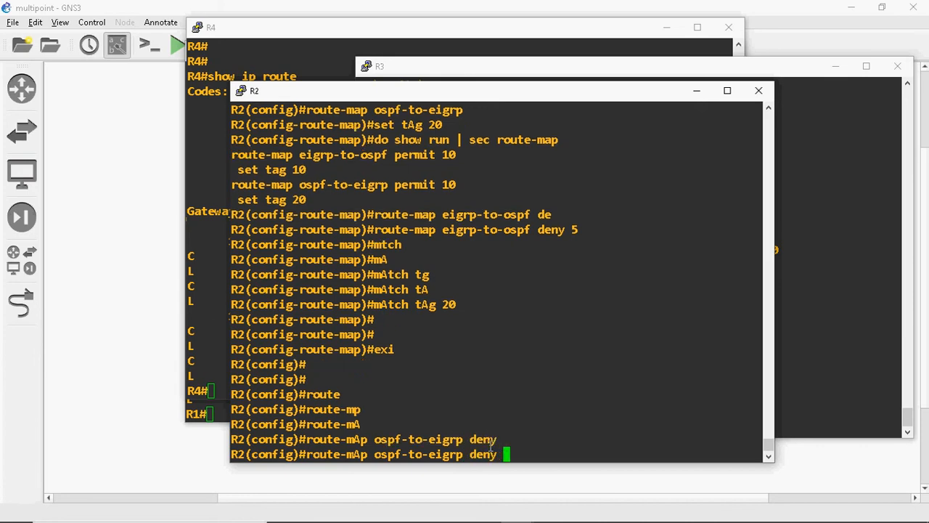
{"action": "type", "text": "5"}
{"action": "key", "text": "Return"}
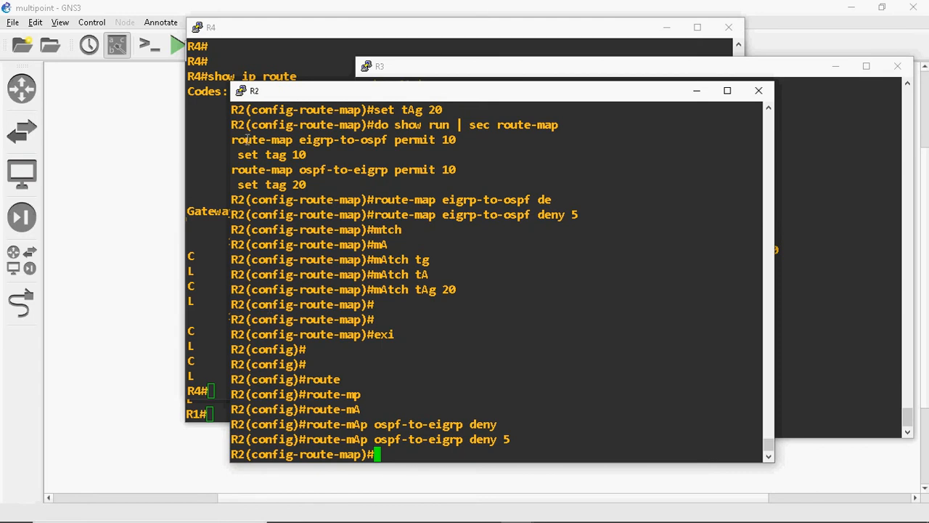
Step: Make the ospf-to-eigrp deny 5 entry match tag 10, the tag set by the eigrp-to-ospf route map
{"action": "left_click_drag", "start_coordinate": [248, 140], "coordinate": [333, 154]}
{"action": "key", "text": "ctrl+c"}
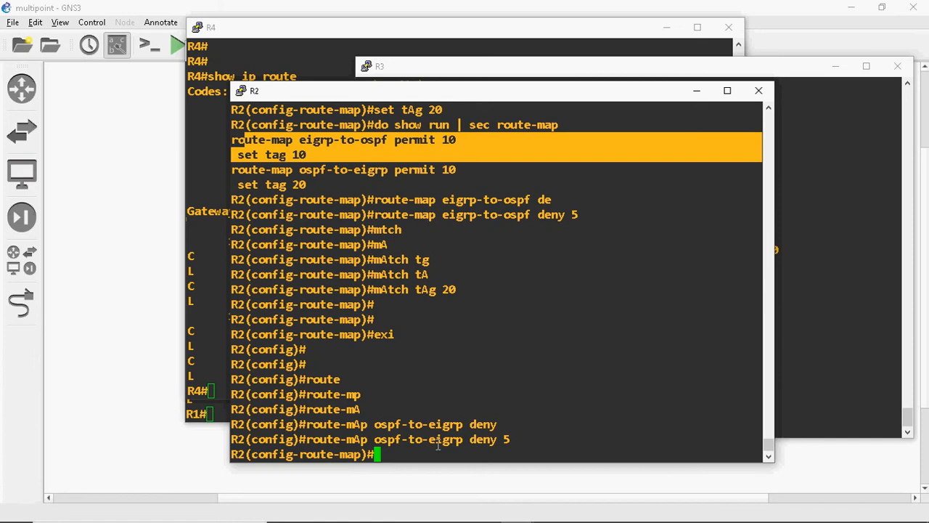
{"action": "type", "text": "mAtch"}
{"action": "key", "text": "Tab"}
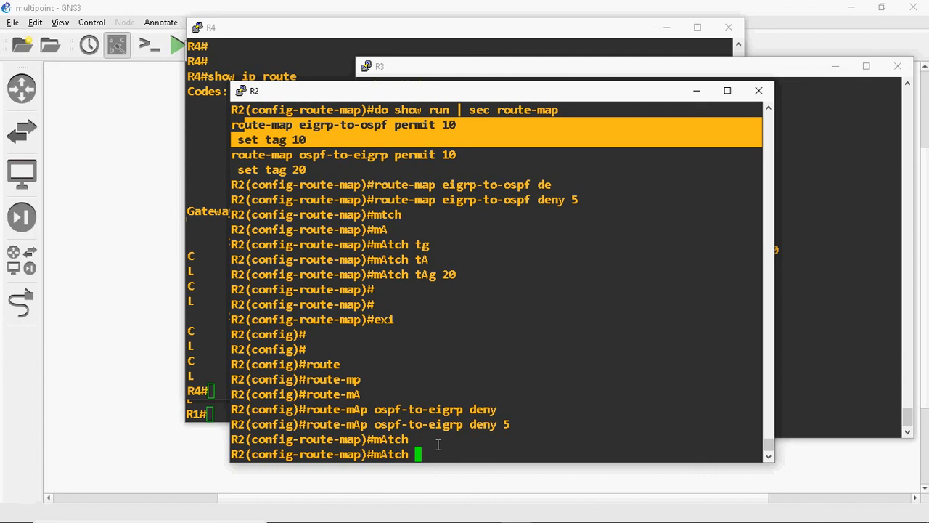
{"action": "type", "text": "tA"}
{"action": "key", "text": "Tab"}
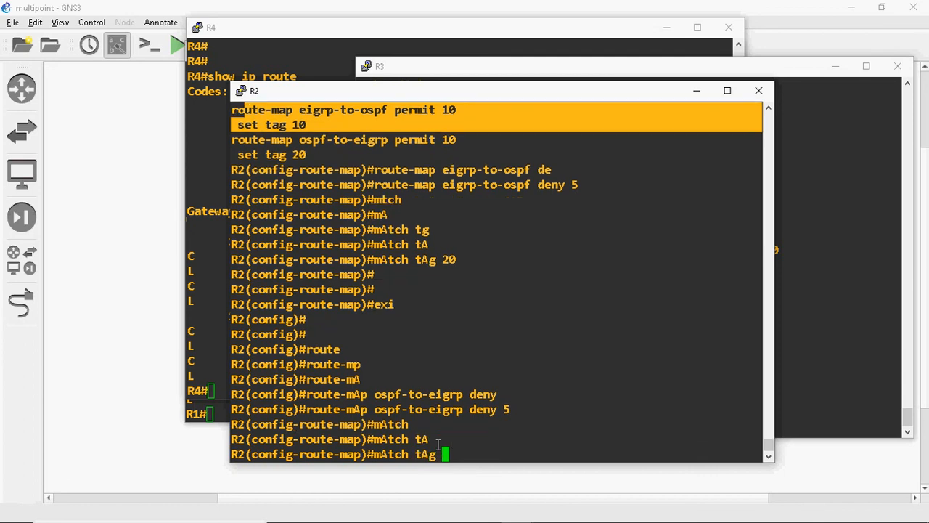
{"action": "type", "text": "10"}
{"action": "key", "text": "Return"}
{"action": "key", "text": "Return"}
{"action": "key", "text": "Return"}
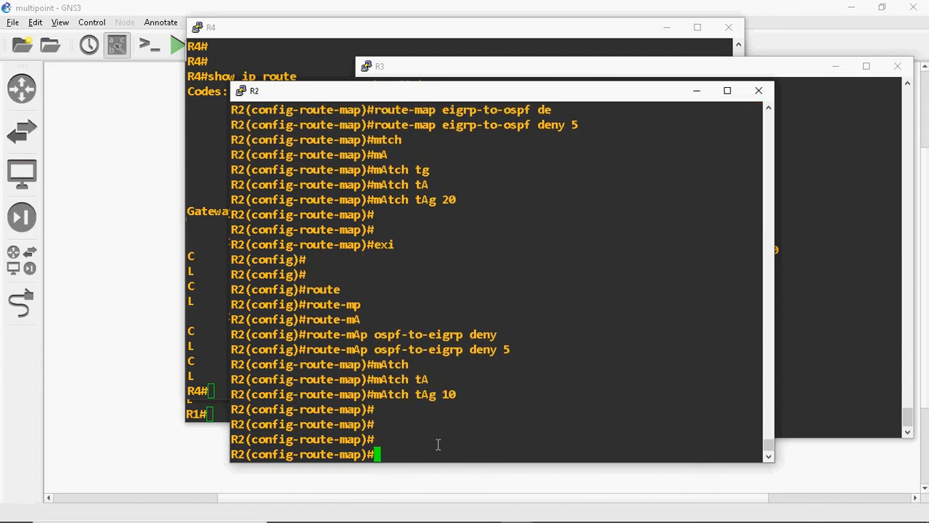
Step: Exit the ospf-to-eigrp route-map configuration and return to R2's global configuration mode
{"action": "type", "text": "exi"}
{"action": "key", "text": "Return"}
{"action": "key", "text": "Return"}
{"action": "key", "text": "Return"}
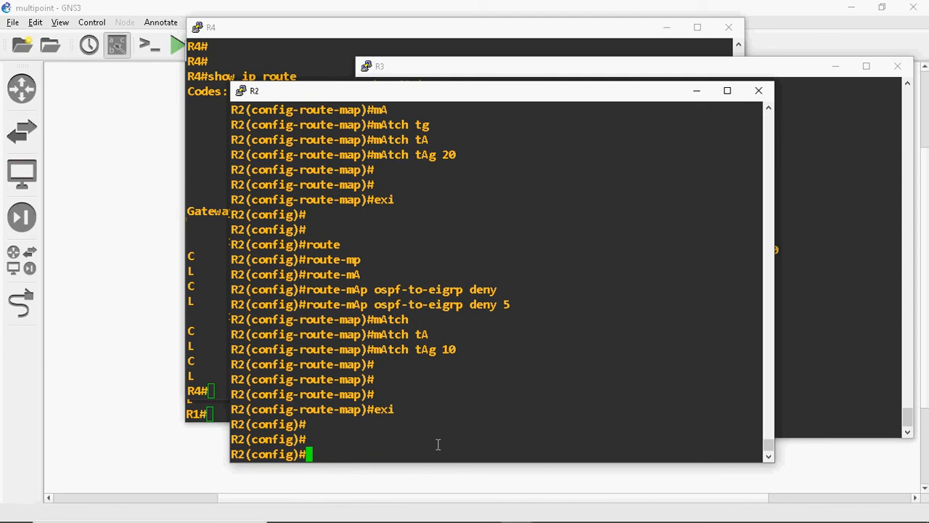
{"action": "type", "text": "do"}
{"action": "key", "text": "BackSpace"}
{"action": "key", "text": "BackSpace"}
{"action": "right_click", "coordinate": [500, 316]}
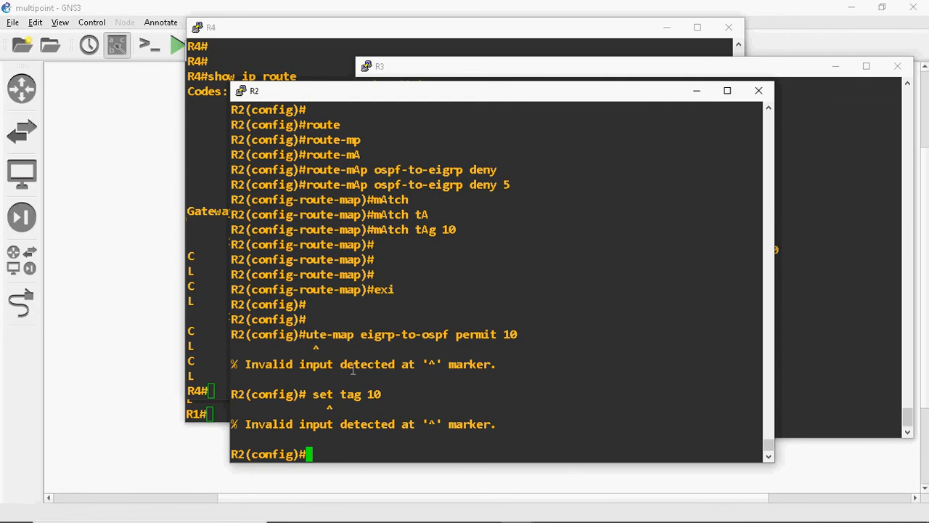
Step: Switch to the R3 console and create a deny entry with sequence number 5 in the route map eigrp-to-ospf
{"action": "left_click", "coordinate": [820, 307]}
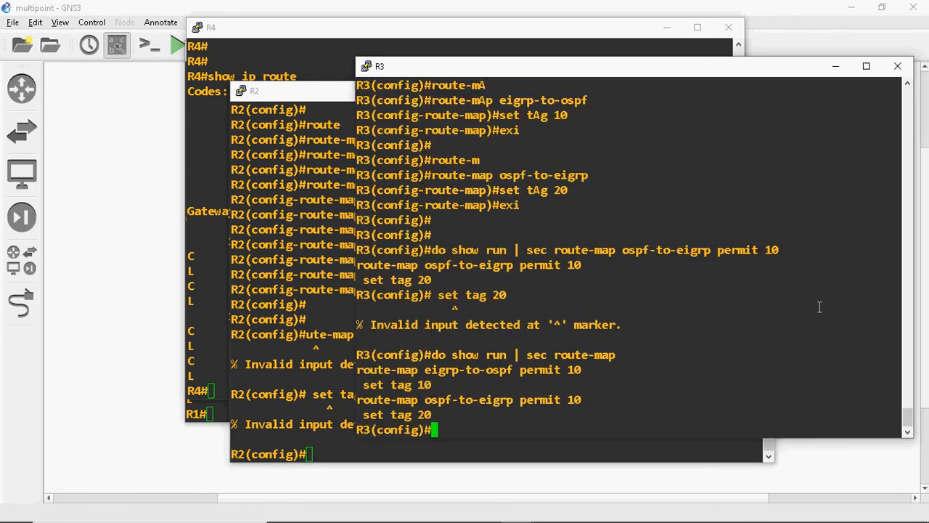
{"action": "type", "text": "rout"}
{"action": "type", "text": "e-mp"}
{"action": "key", "text": "Tab"}
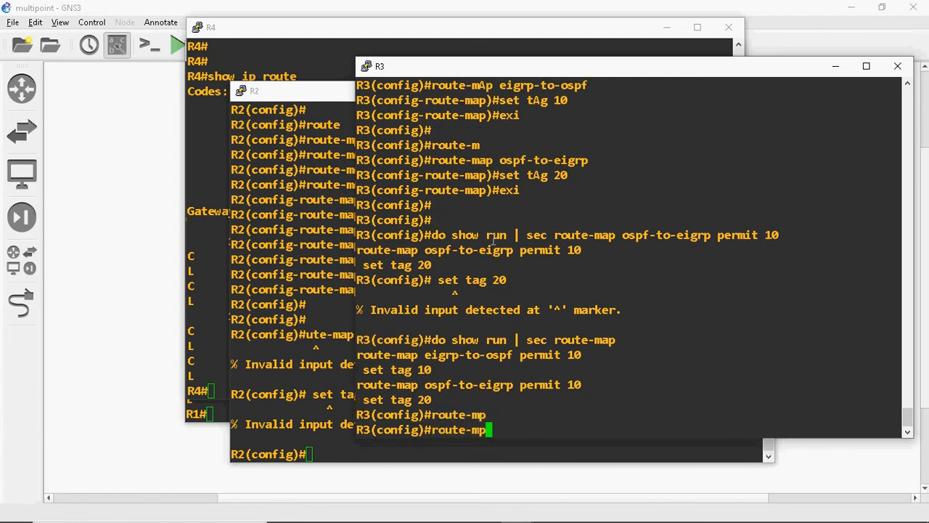
{"action": "key", "text": "BackSpace"}
{"action": "type", "text": "A"}
{"action": "key", "text": "Tab"}
{"action": "type", "text": "p "}
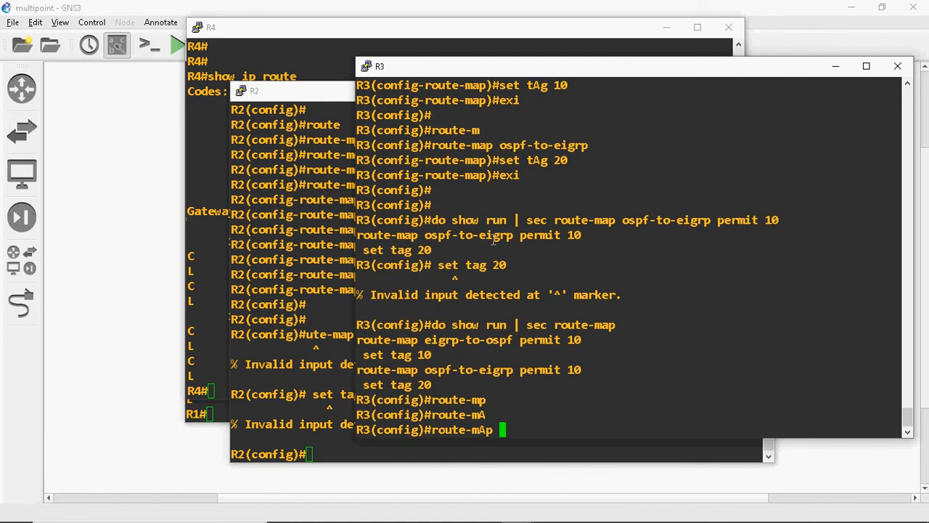
{"action": "type", "text": "eigrp-to"}
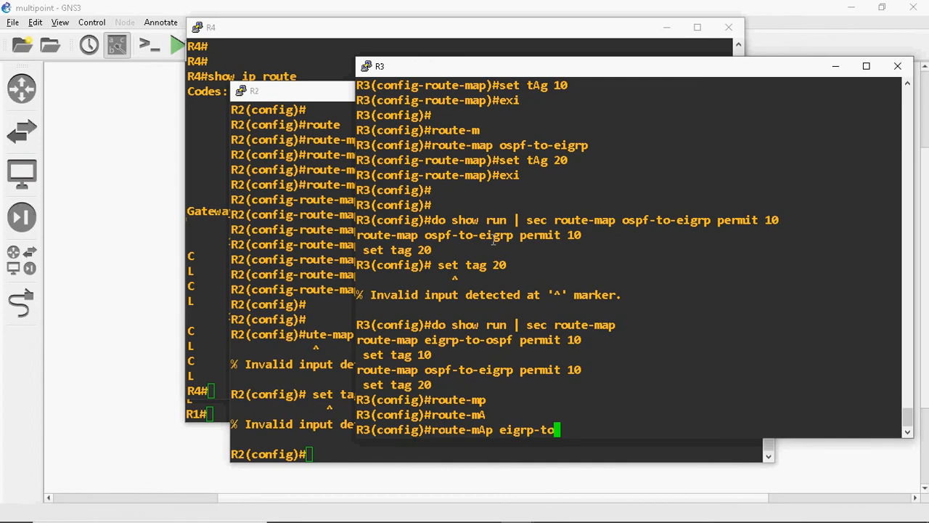
{"action": "type", "text": "-ospf "}
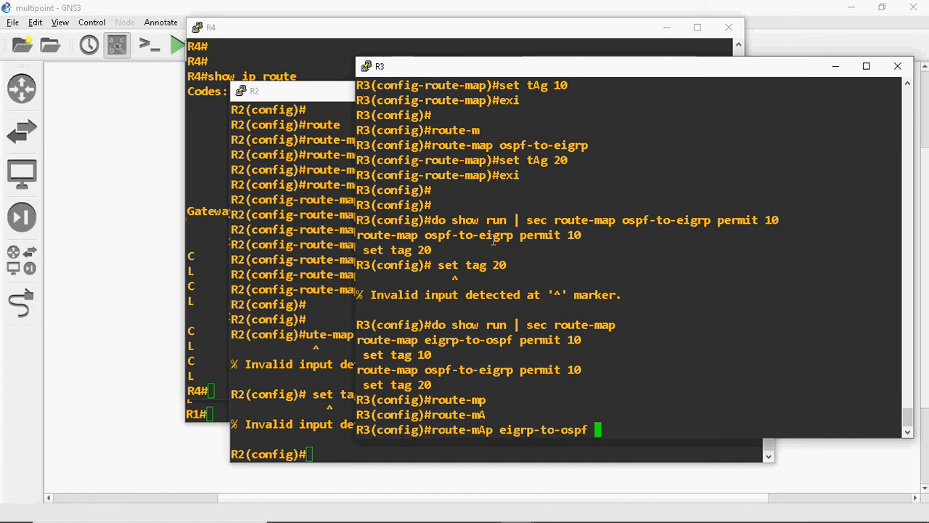
{"action": "type", "text": "den"}
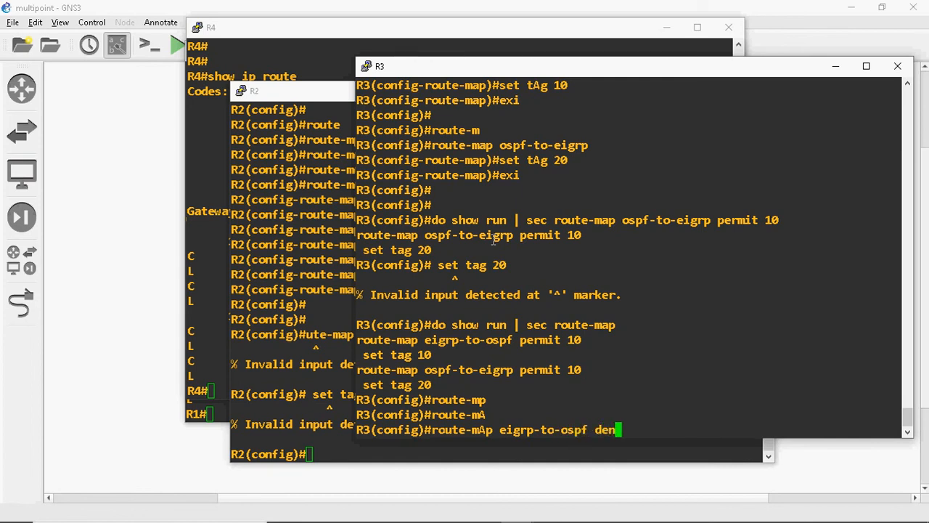
{"action": "key", "text": "Tab"}
{"action": "type", "text": "5"}
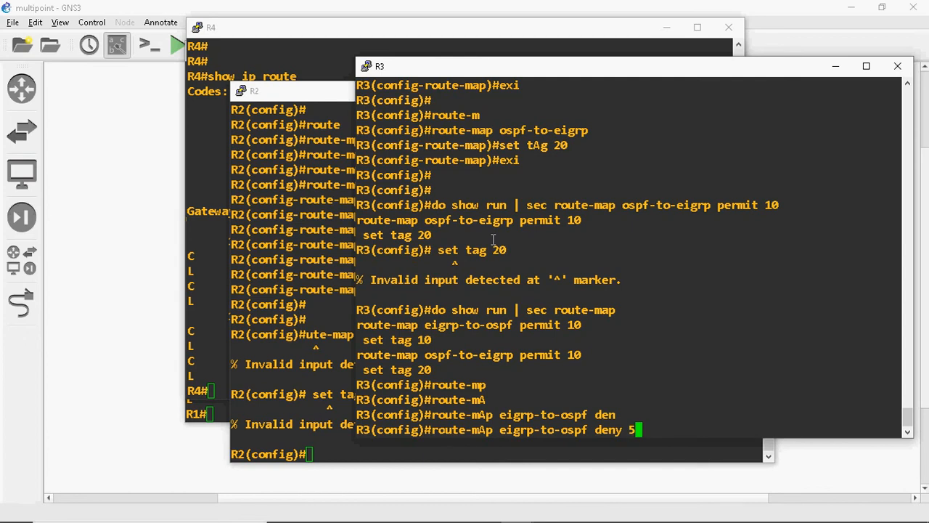
{"action": "key", "text": "Return"}
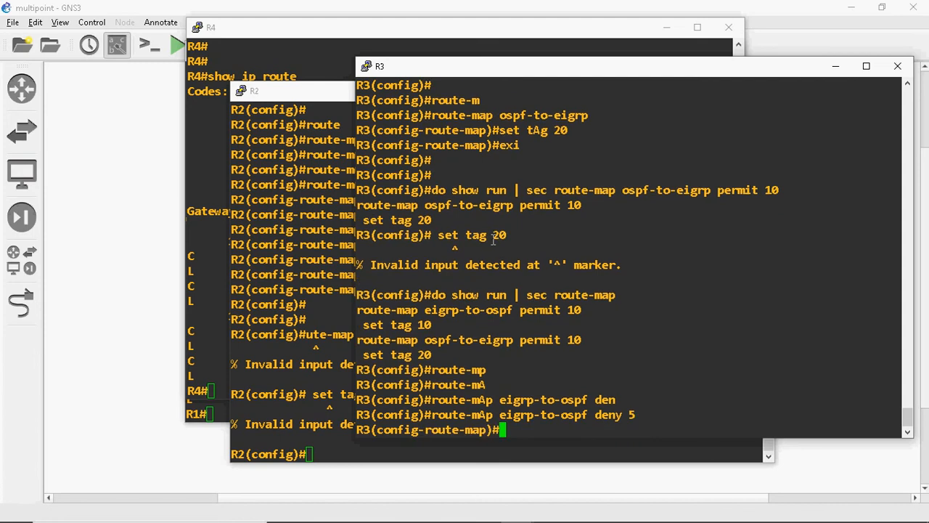
Step: Make R3's eigrp-to-ospf deny 5 entry match tag 20 and return to global configuration mode
{"action": "type", "text": "mAtch"}
{"action": "key", "text": "Tab"}
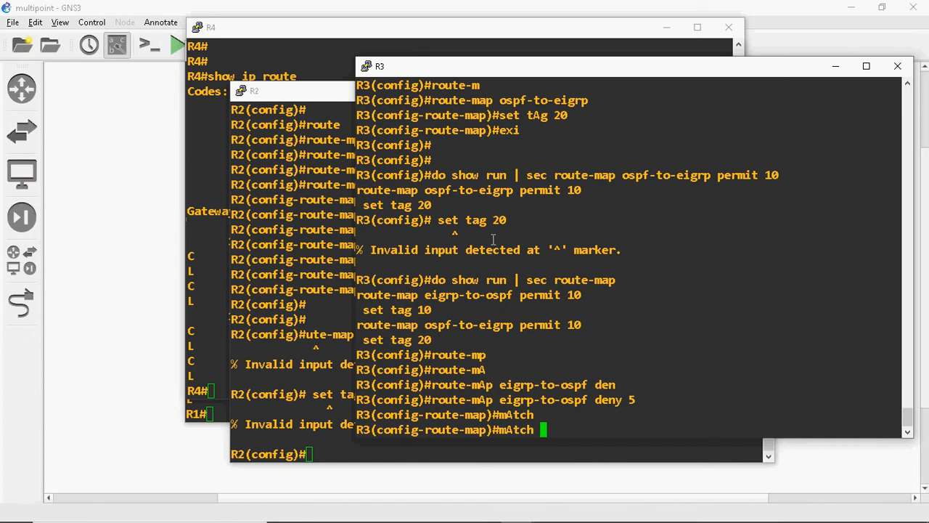
{"action": "type", "text": "tg"}
{"action": "key", "text": "Tab"}
{"action": "key", "text": "BackSpace"}
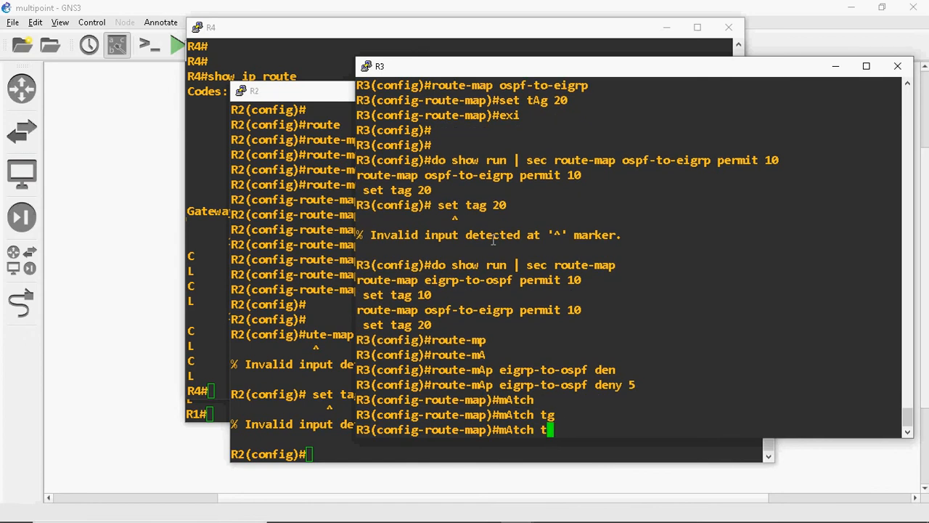
{"action": "type", "text": "A"}
{"action": "key", "text": "Tab"}
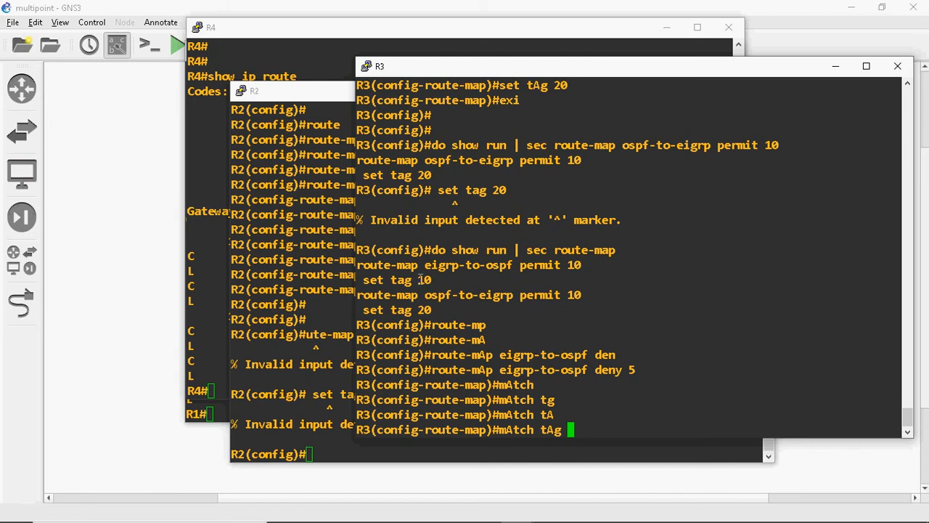
{"action": "type", "text": "20"}
{"action": "key", "text": "Return"}
{"action": "type", "text": "exi"}
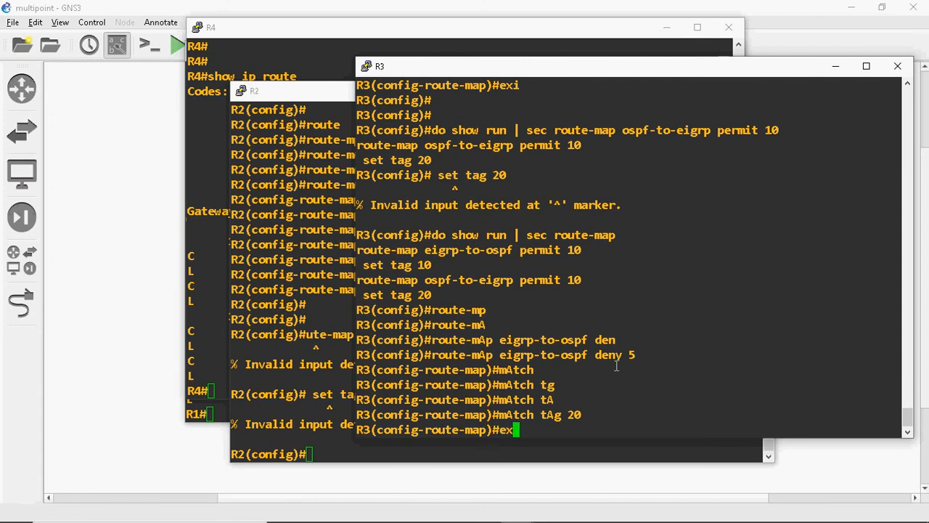
{"action": "key", "text": "Return"}
{"action": "key", "text": "Return"}
Step: Create a deny entry with sequence number 5 in the route map ospf-to-eigrp on R3
{"action": "type", "text": "route"}
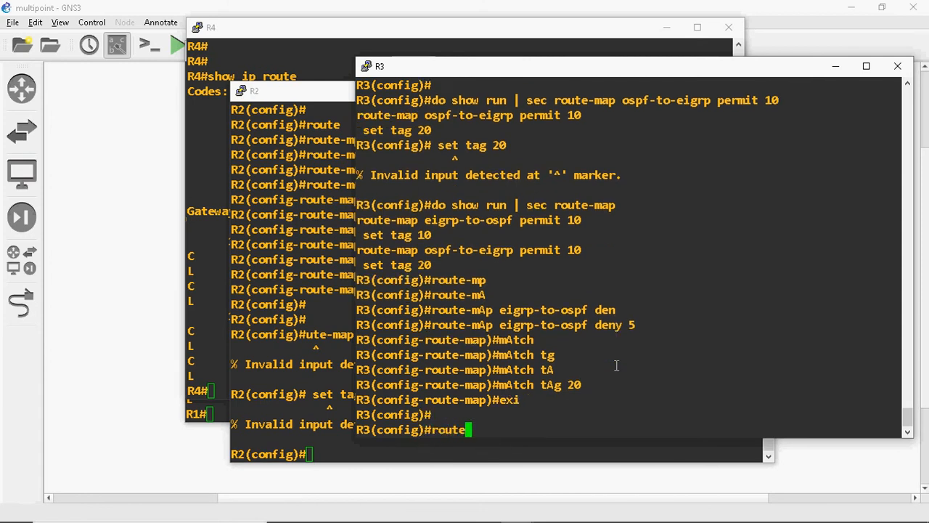
{"action": "type", "text": "-mp"}
{"action": "key", "text": "BackSpace"}
{"action": "key", "text": "BackSpace"}
{"action": "type", "text": "Ap "}
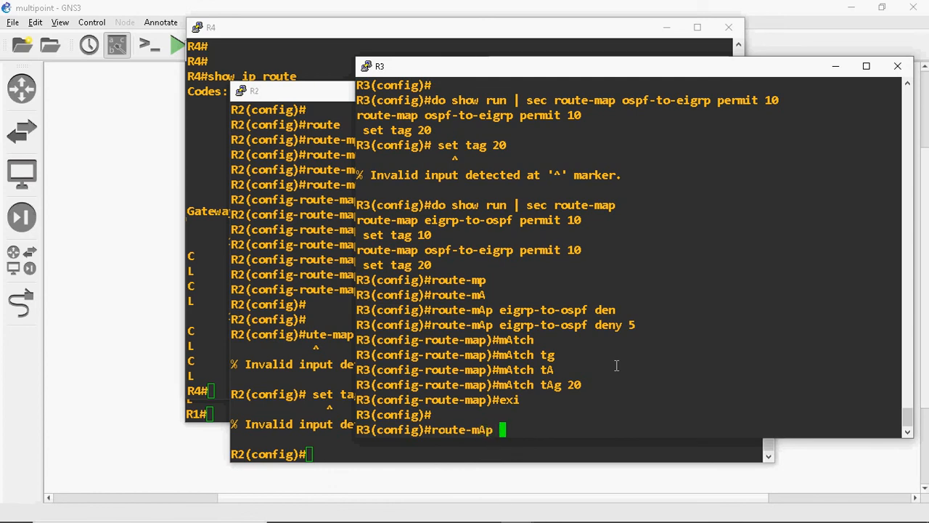
{"action": "type", "text": "ospf-to"}
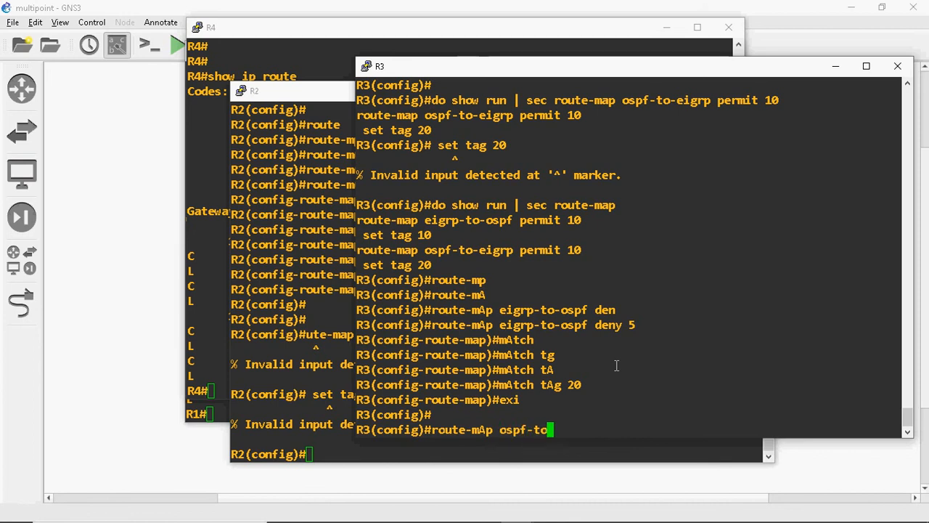
{"action": "type", "text": "-eih"}
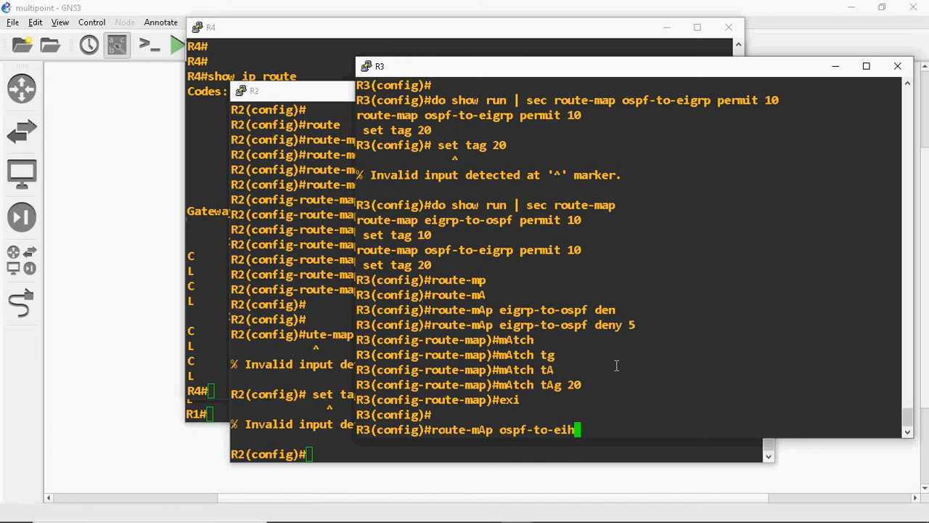
{"action": "key", "text": "BackSpace"}
{"action": "type", "text": "gr"}
{"action": "key", "text": "Tab"}
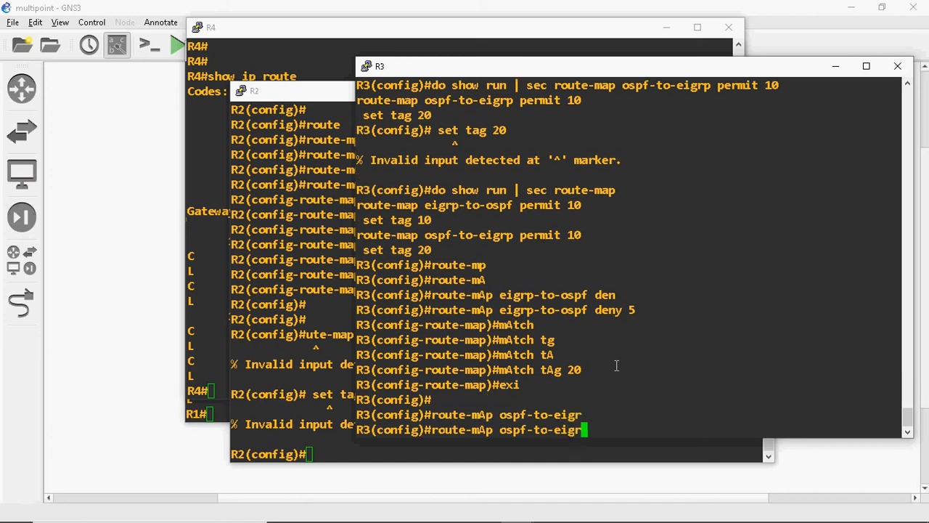
{"action": "type", "text": "p deny 5"}
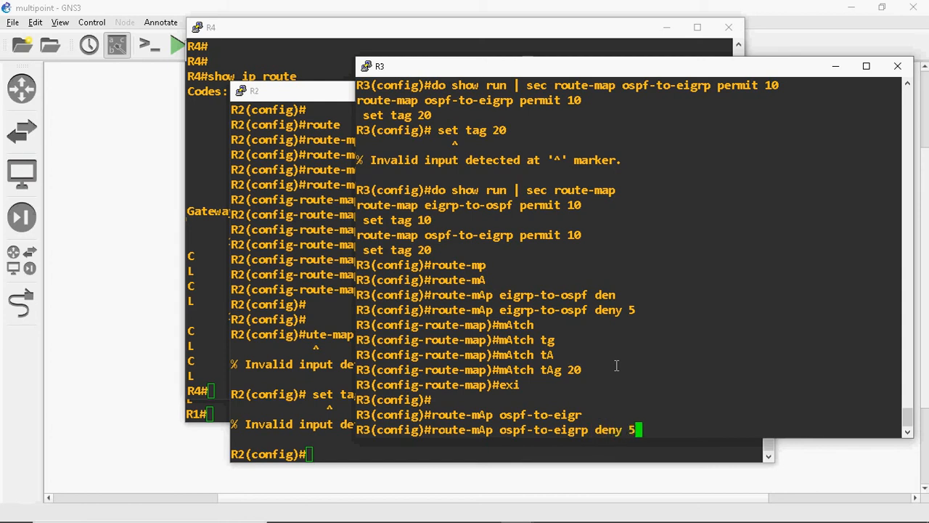
{"action": "key", "text": "Return"}
Step: Make R3's ospf-to-eigrp deny 5 entry match tag 10 and return to global configuration mode
{"action": "type", "text": "map)#m"}
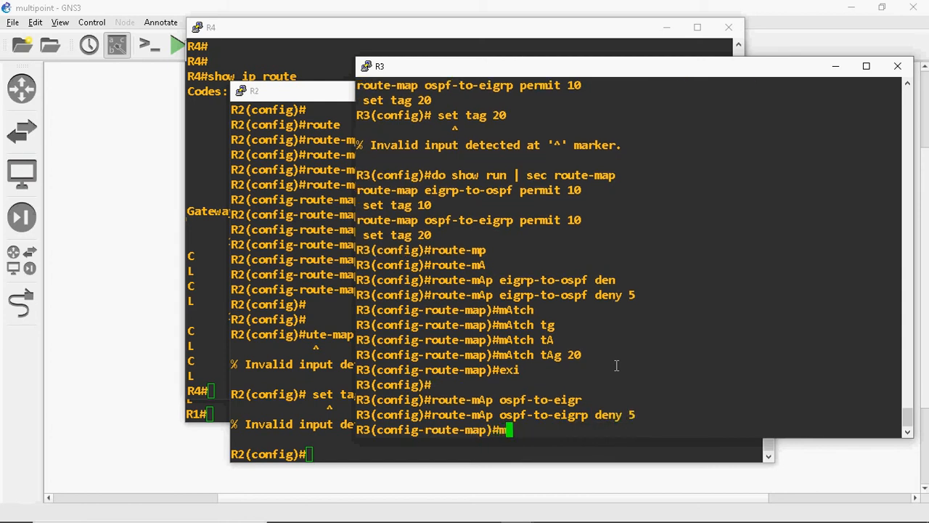
{"action": "type", "text": "Atch T"}
{"action": "key", "text": "Tab"}
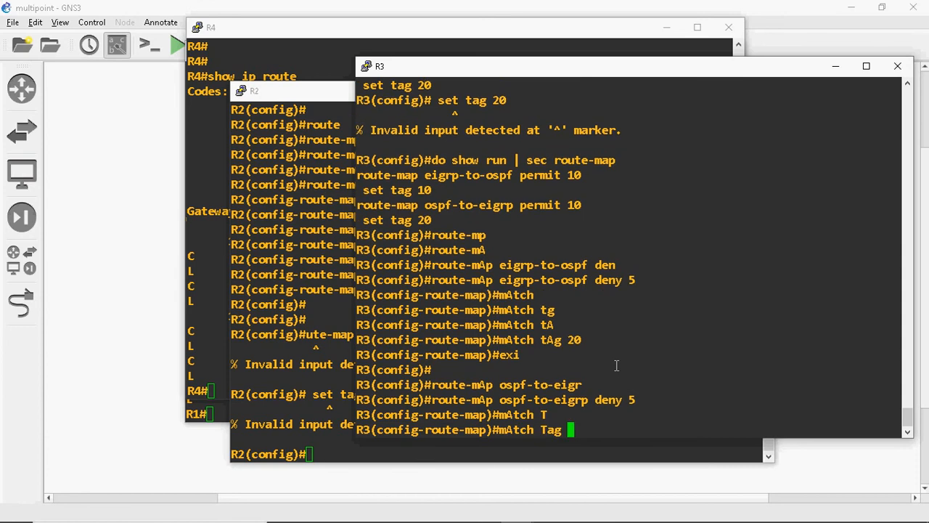
{"action": "type", "text": "10"}
{"action": "key", "text": "BackSpace"}
{"action": "key", "text": "BackSpace"}
{"action": "key", "text": "BackSpace"}
{"action": "key", "text": "BackSpace"}
{"action": "key", "text": "BackSpace"}
{"action": "key", "text": "BackSpace"}
{"action": "type", "text": "tAg"}
{"action": "key", "text": "Tab"}
{"action": "type", "text": "10"}
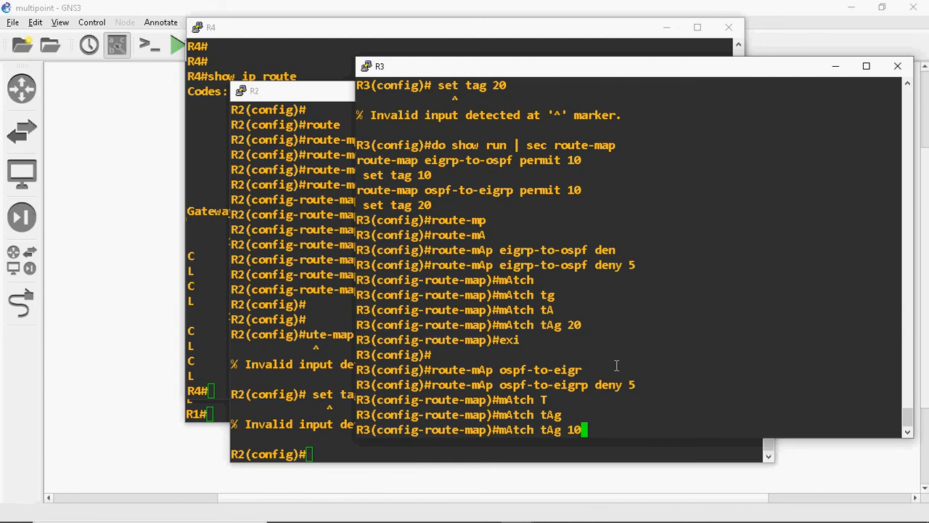
{"action": "key", "text": "Return"}
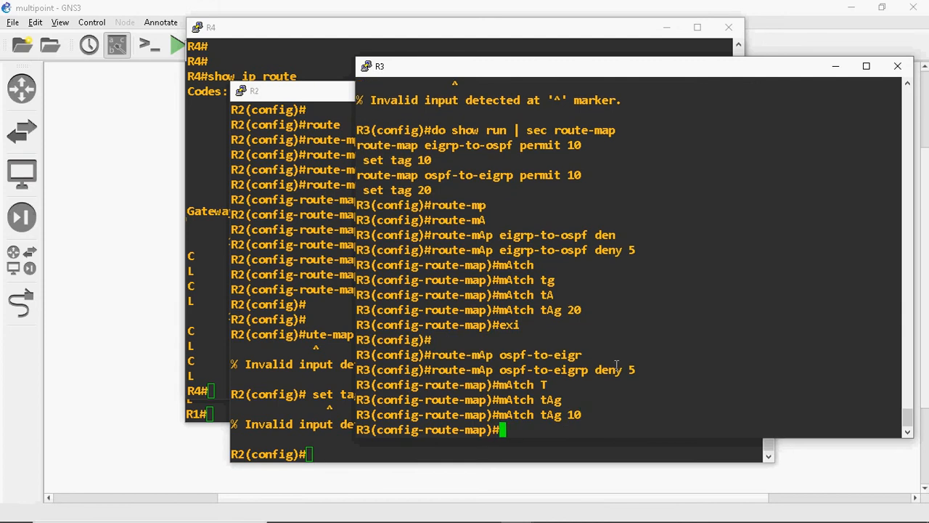
{"action": "type", "text": "exi"}
{"action": "key", "text": "Return"}
{"action": "key", "text": "Return"}
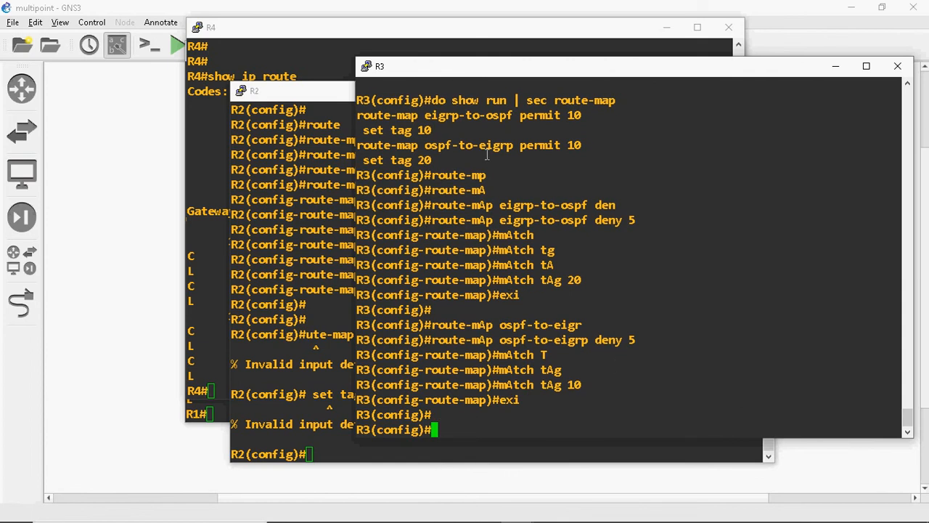
Step: Run "do show run | sec route-map" on R3 and review the entries of the eigrp-to-ospf and ospf-to-eigrp route maps
{"action": "left_click_drag", "start_coordinate": [433, 101], "coordinate": [617, 102]}
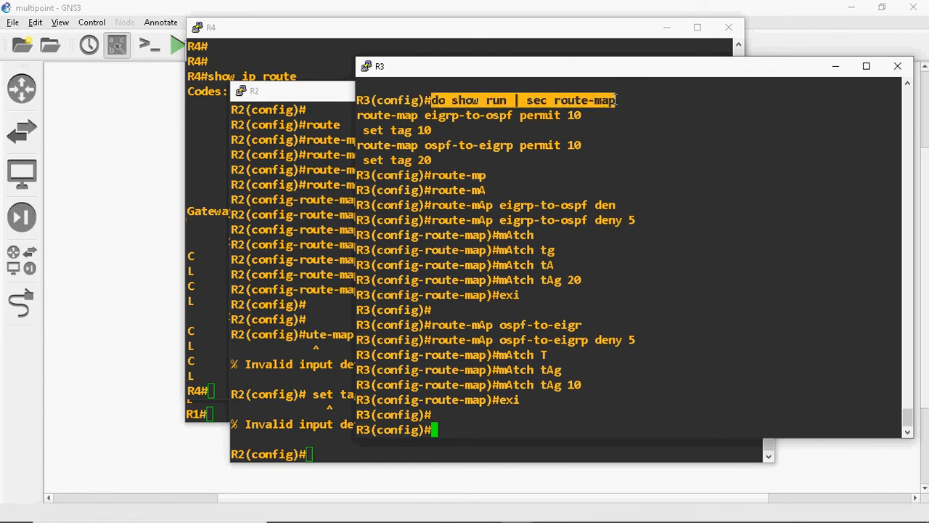
{"action": "right_click", "coordinate": [557, 235]}
{"action": "key", "text": "Return"}
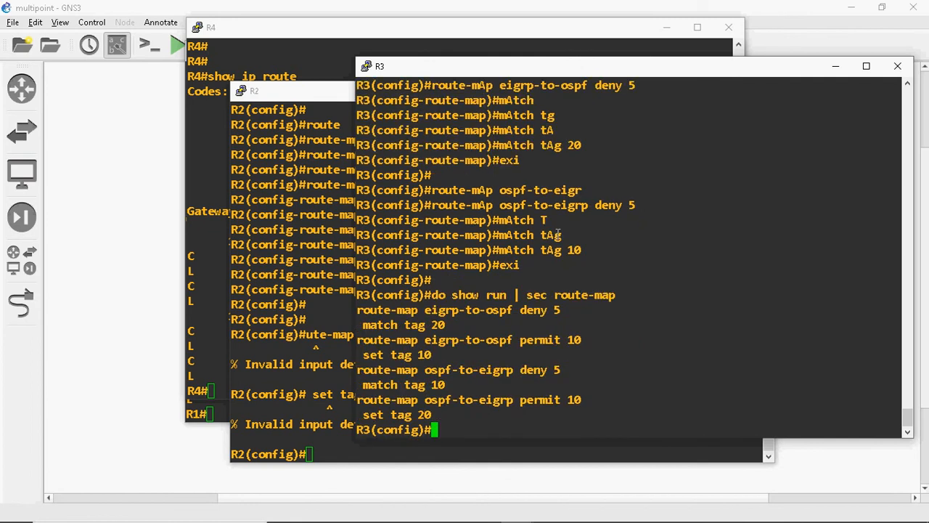
{"action": "left_click_drag", "start_coordinate": [363, 310], "coordinate": [533, 311]}
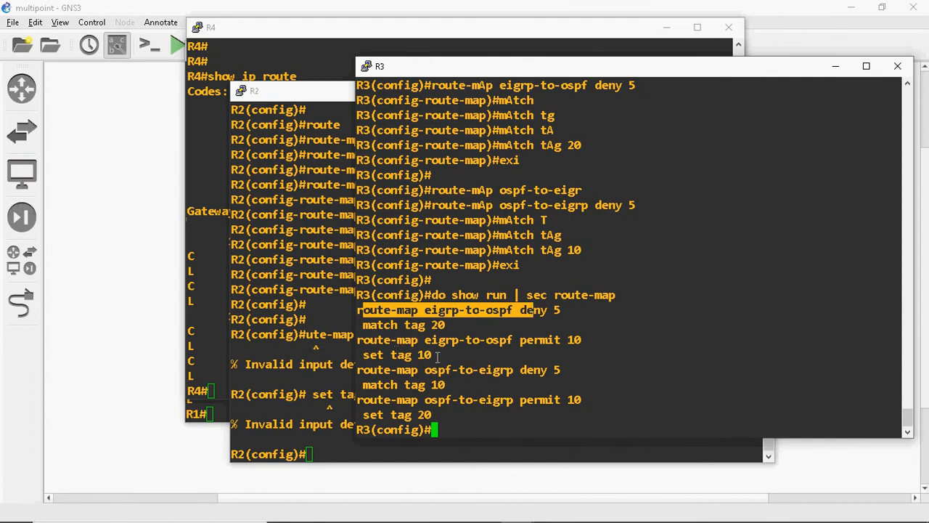
{"action": "triple_click", "coordinate": [399, 354]}
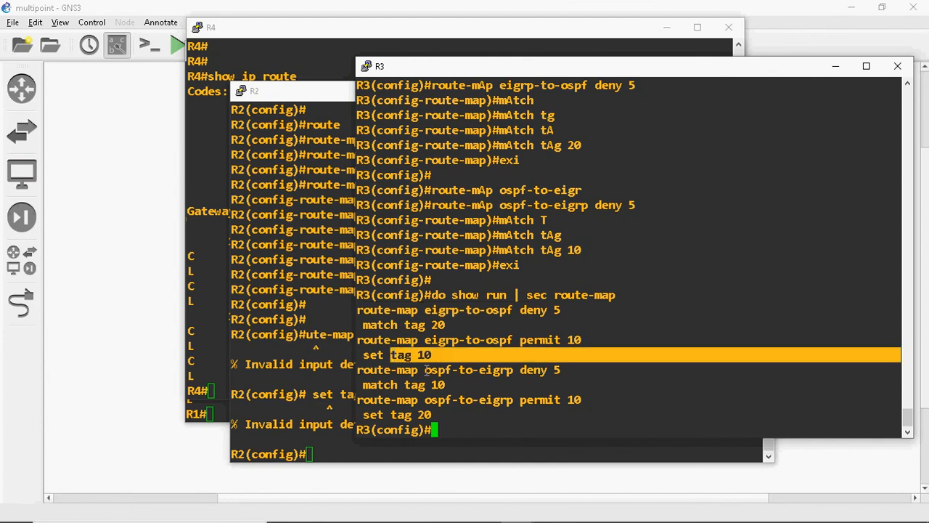
{"action": "left_click_drag", "start_coordinate": [424, 370], "coordinate": [517, 371]}
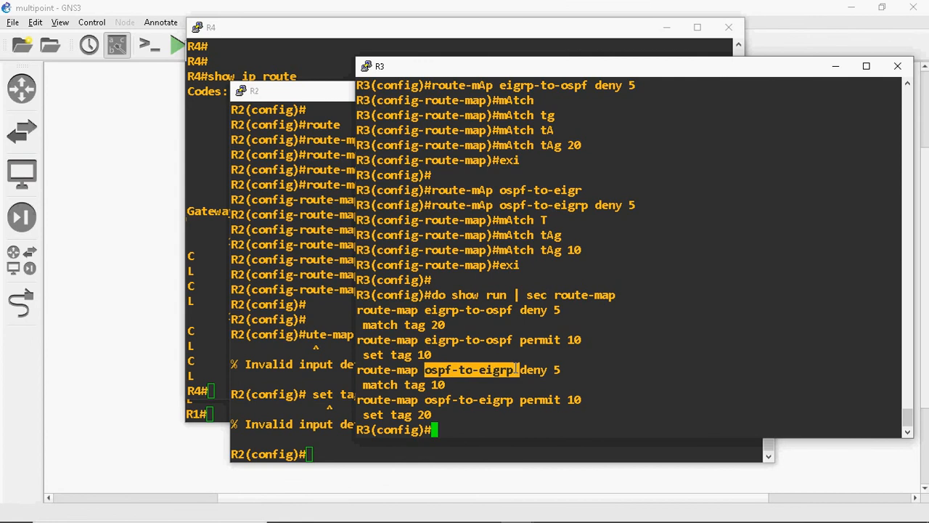
{"action": "triple_click", "coordinate": [435, 414]}
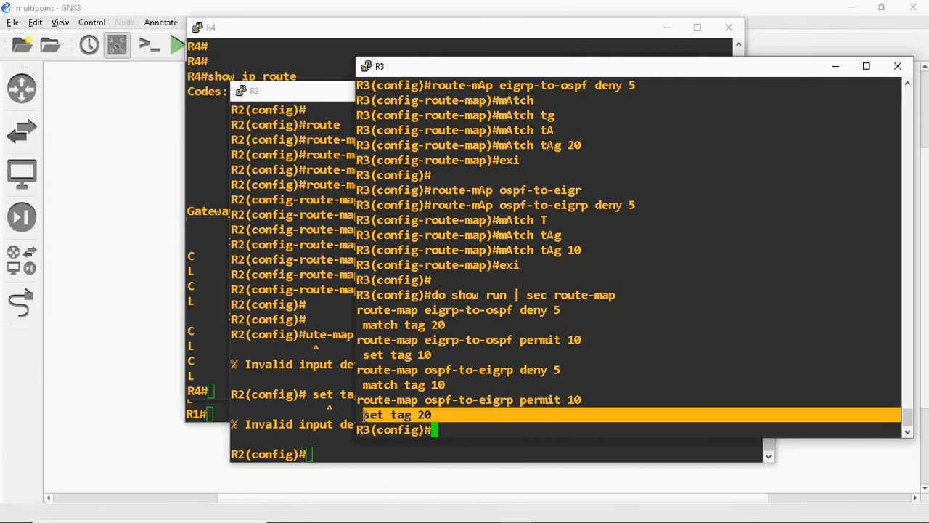
Step: View the GNS3 topology, then compare the tag set by R3's eigrp-to-ospf permit entry with the tag matched by its ospf-to-eigrp deny entry
{"action": "left_click", "coordinate": [111, 373]}
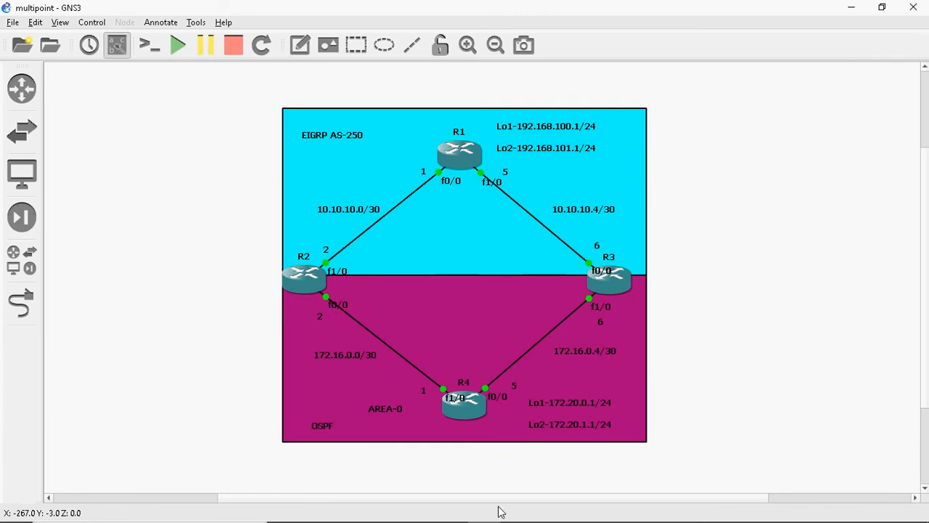
{"action": "mouse_move", "coordinate": [501, 516]}
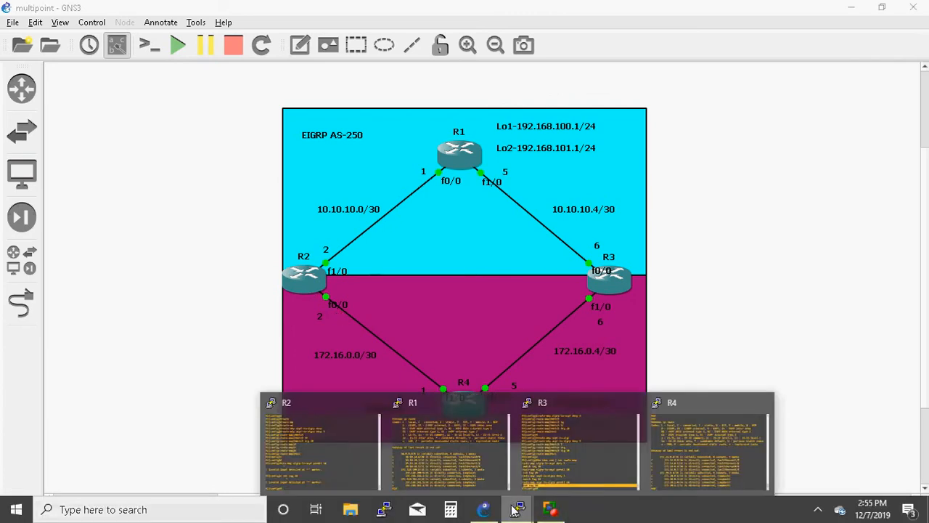
{"action": "left_click", "coordinate": [570, 461]}
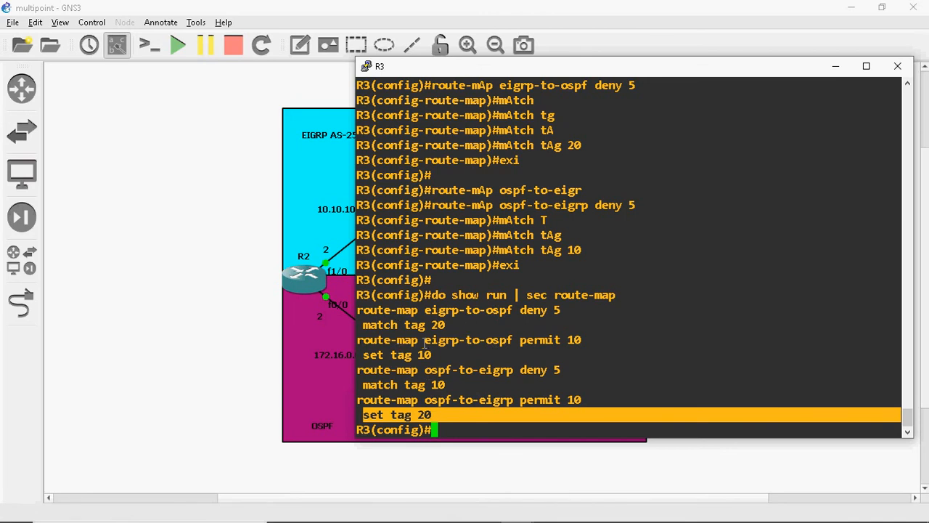
{"action": "left_click_drag", "start_coordinate": [433, 354], "coordinate": [363, 354]}
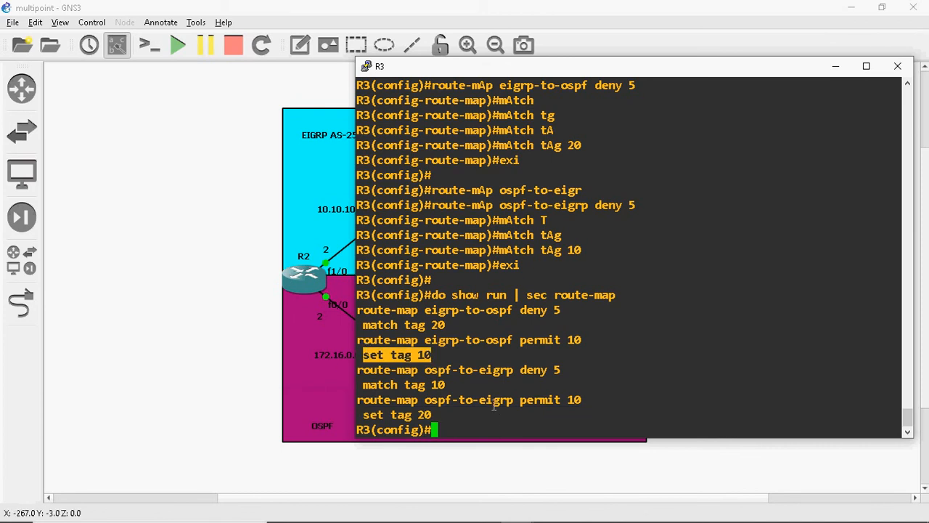
{"action": "left_click_drag", "start_coordinate": [448, 390], "coordinate": [369, 385]}
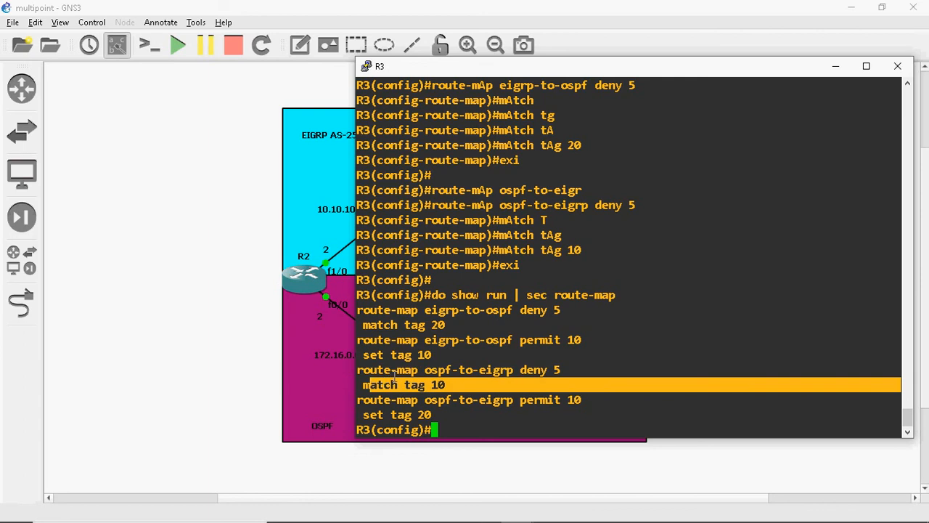
{"action": "left_click_drag", "start_coordinate": [520, 371], "coordinate": [565, 370]}
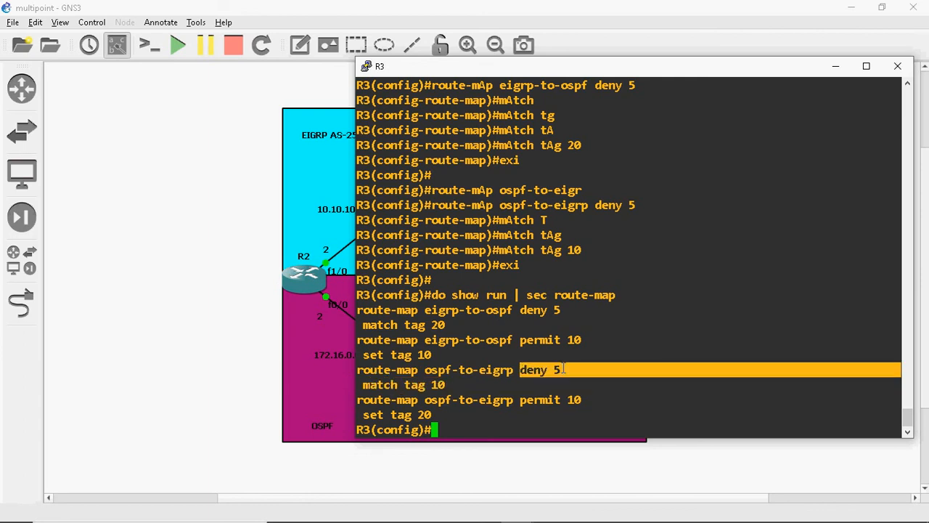
Step: Examine the route-map name, deny sequence and matched tag of R3's ospf-to-eigrp deny 5 entry, and bring the GNS3 topology into view
{"action": "left_click_drag", "start_coordinate": [418, 371], "coordinate": [506, 371]}
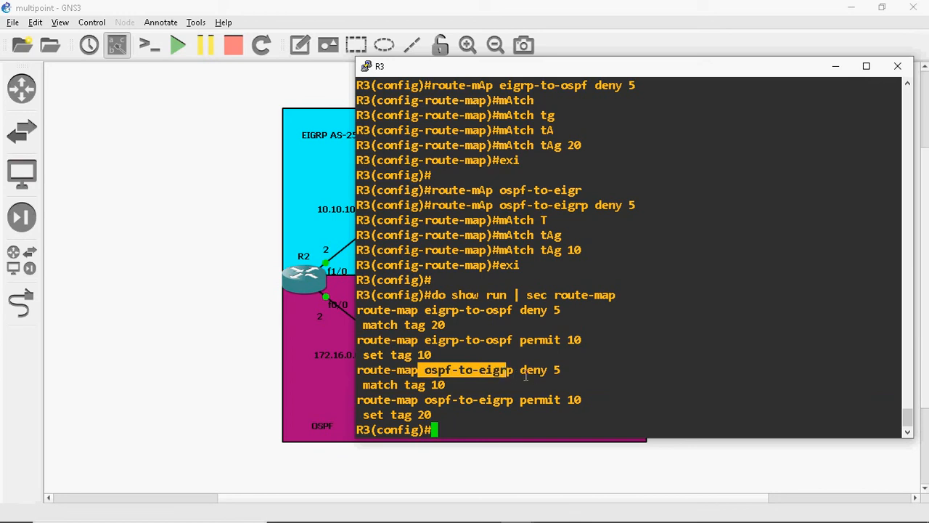
{"action": "left_click_drag", "start_coordinate": [520, 370], "coordinate": [579, 407]}
{"action": "left_click", "coordinate": [560, 371]}
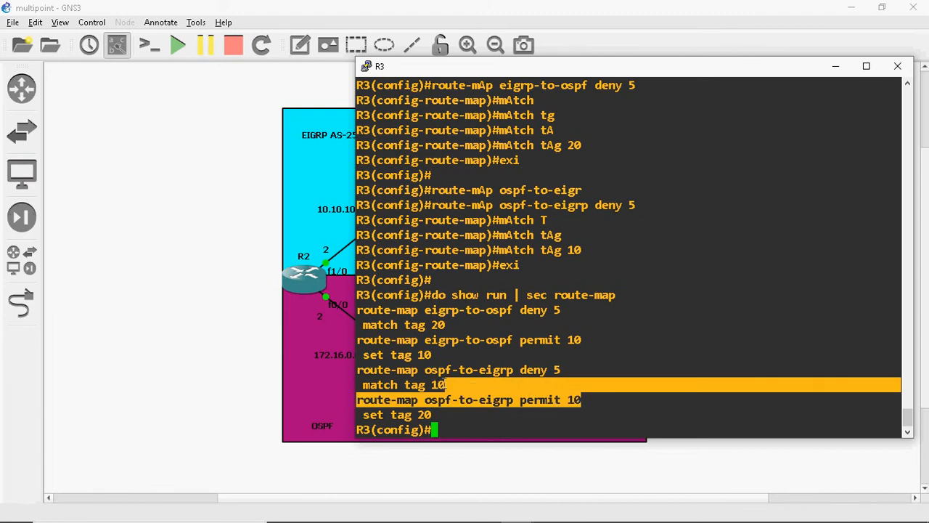
{"action": "left_click", "coordinate": [448, 385]}
{"action": "left_click_drag", "start_coordinate": [450, 385], "coordinate": [369, 371]}
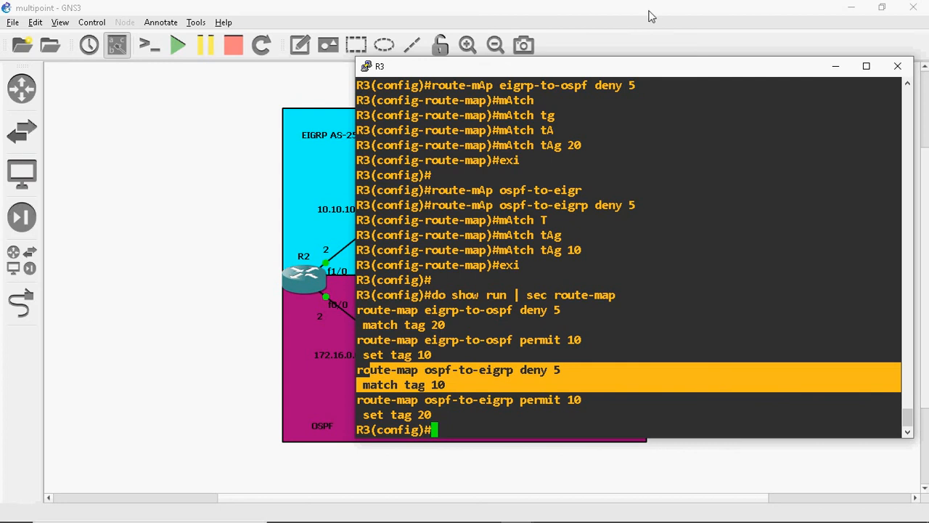
{"action": "left_click_drag", "start_coordinate": [463, 389], "coordinate": [387, 370]}
{"action": "left_click", "coordinate": [240, 354]}
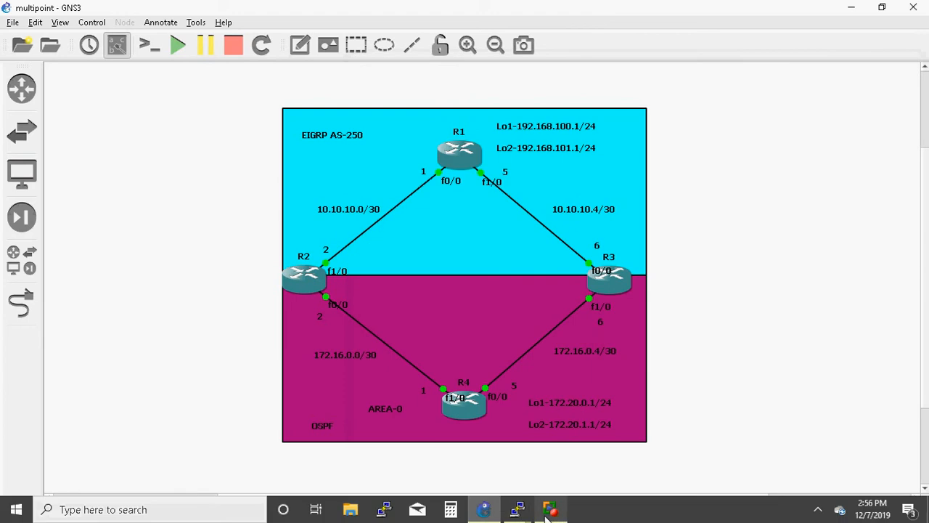
Step: Switch to R2's console and enter router configuration mode for EIGRP 250
{"action": "mouse_move", "coordinate": [517, 508]}
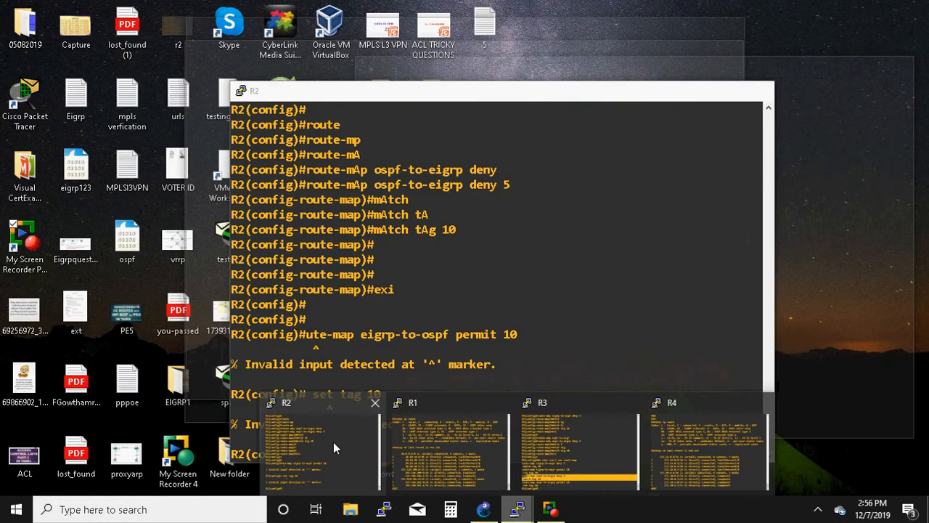
{"action": "left_click", "coordinate": [333, 441]}
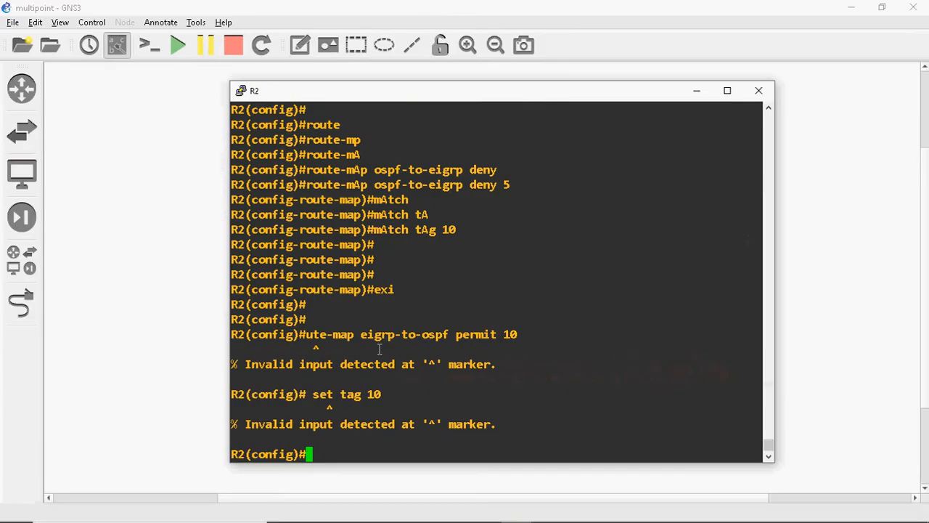
{"action": "type", "text": "router eig"}
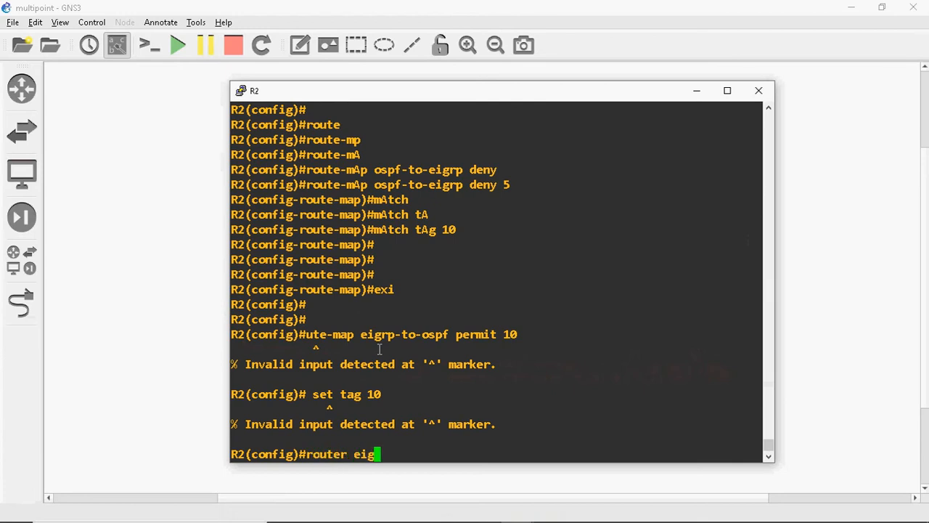
{"action": "type", "text": "rp 250"}
{"action": "key", "text": "Return"}
Step: Redistribute OSPF 2 into EIGRP 250 on R2 with the route map ospf-to-eigrp and return to global configuration mode
{"action": "type", "text": "rei"}
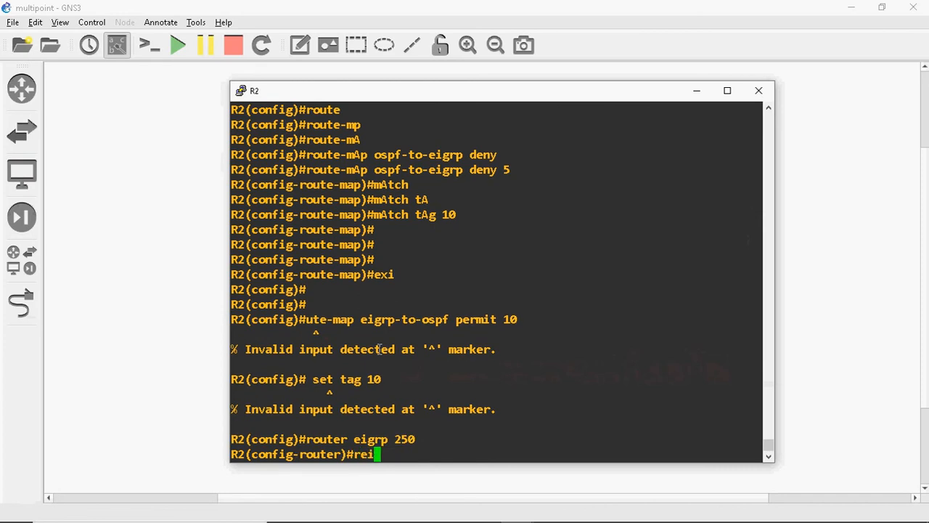
{"action": "type", "text": "d"}
{"action": "key", "text": "Tab"}
{"action": "key", "text": "BackSpace"}
{"action": "key", "text": "BackSpace"}
{"action": "type", "text": "di"}
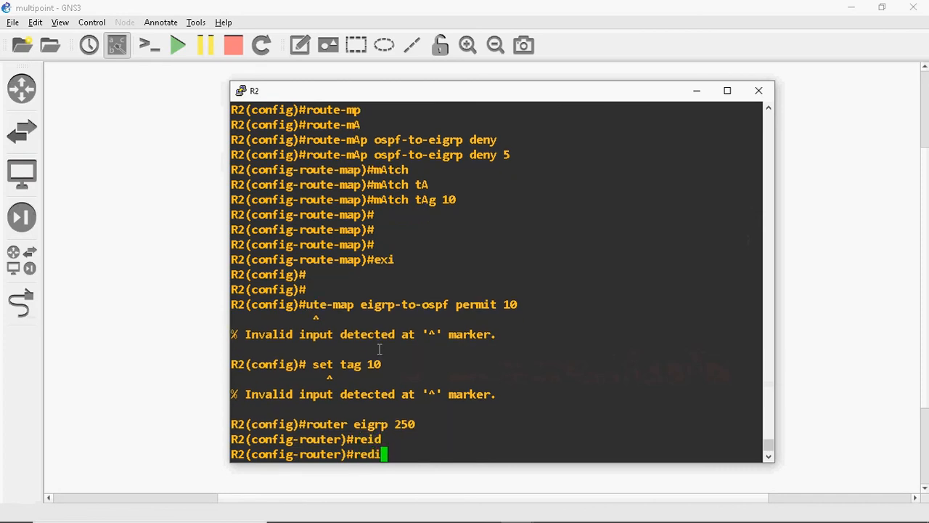
{"action": "key", "text": "Tab"}
{"action": "type", "text": "ospf "}
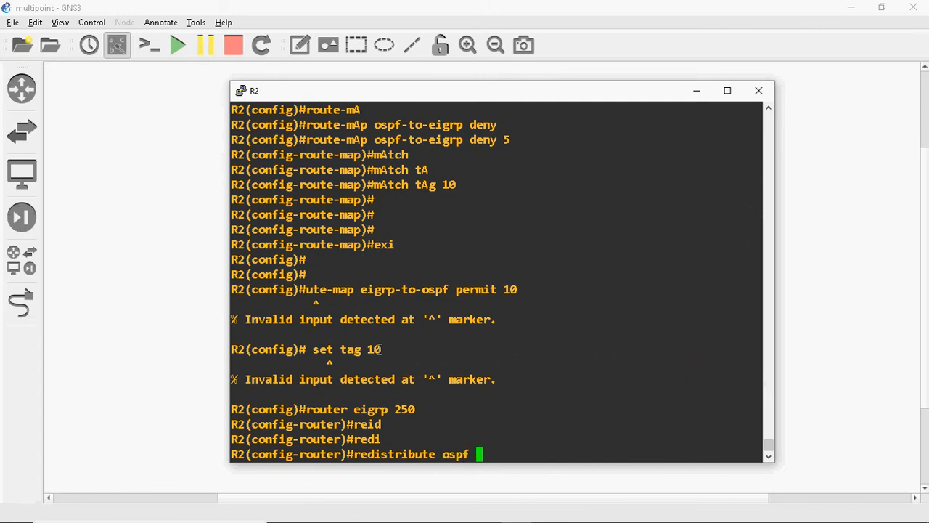
{"action": "type", "text": "2 rout"}
{"action": "key", "text": "Tab"}
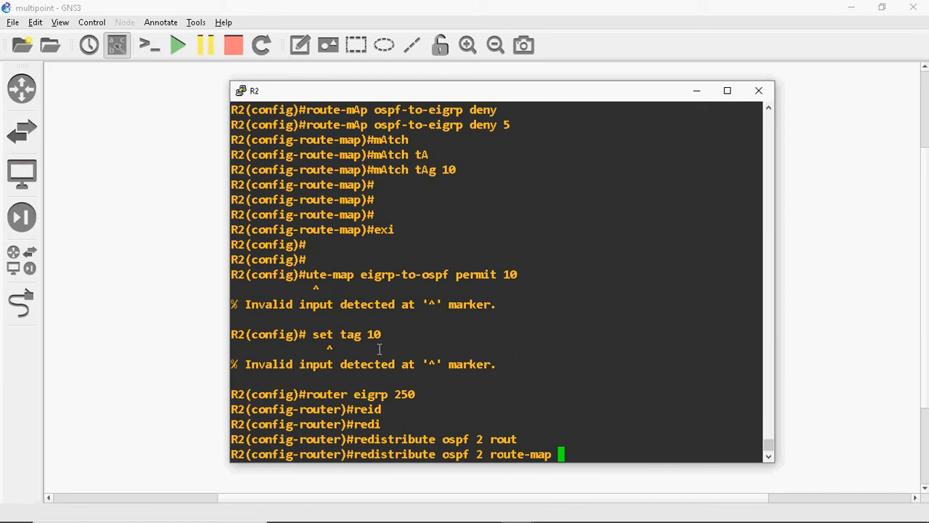
{"action": "type", "text": "ospf-to-"}
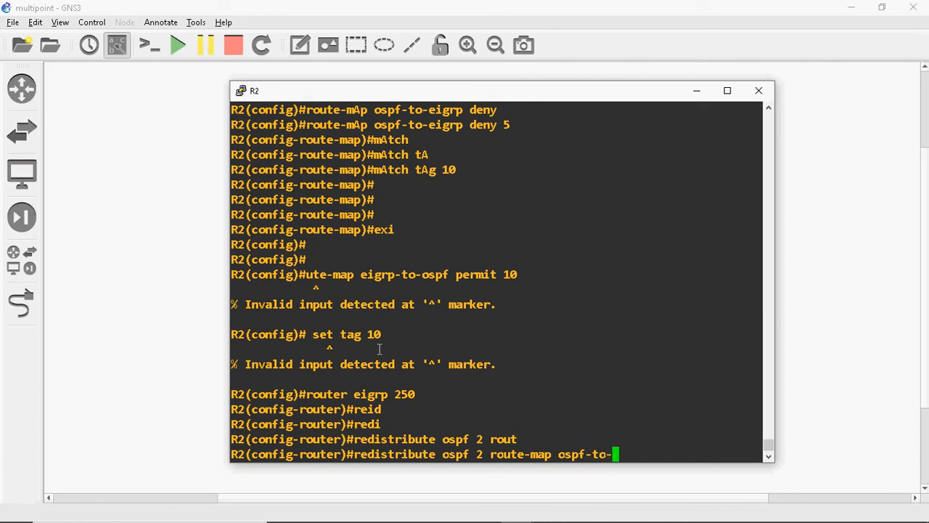
{"action": "type", "text": "eigrp"}
{"action": "key", "text": "Return"}
{"action": "type", "text": "exi"}
{"action": "key", "text": "Return"}
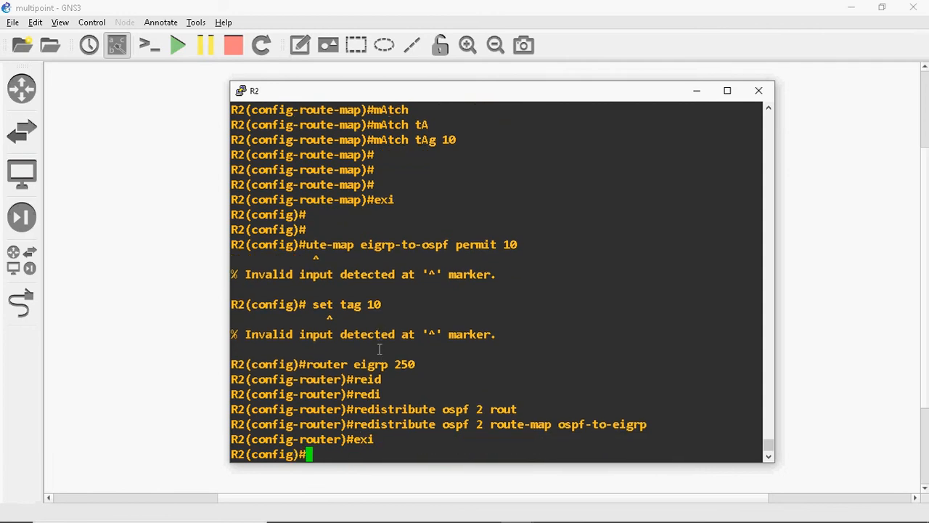
Step: Enter router configuration mode for OSPF process 2 on R2
{"action": "key", "text": "Return"}
{"action": "type", "text": "router "}
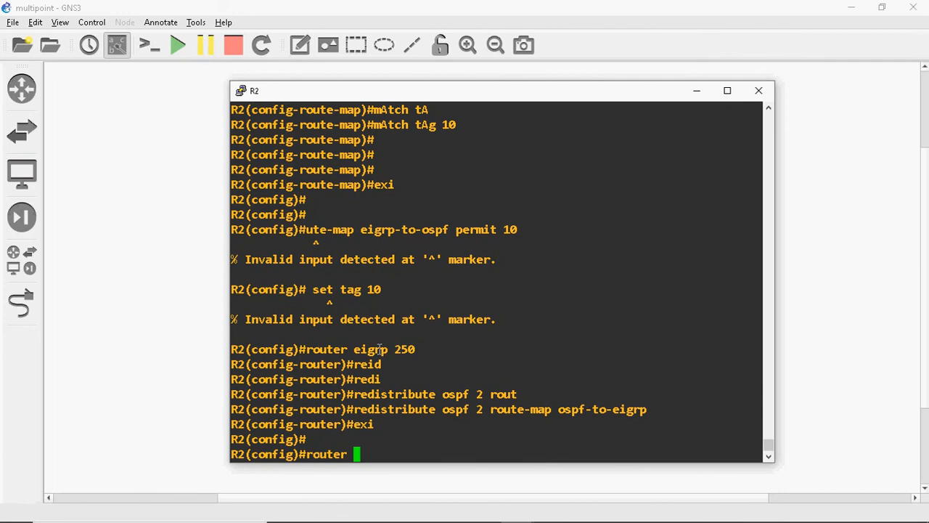
{"action": "type", "text": "ospf 2"}
{"action": "key", "text": "Return"}
Step: Redistribute EIGRP 250 with subnets into OSPF 2 on R2 using the route map eigrp-to-ospf, and return to global configuration mode
{"action": "type", "text": "r"}
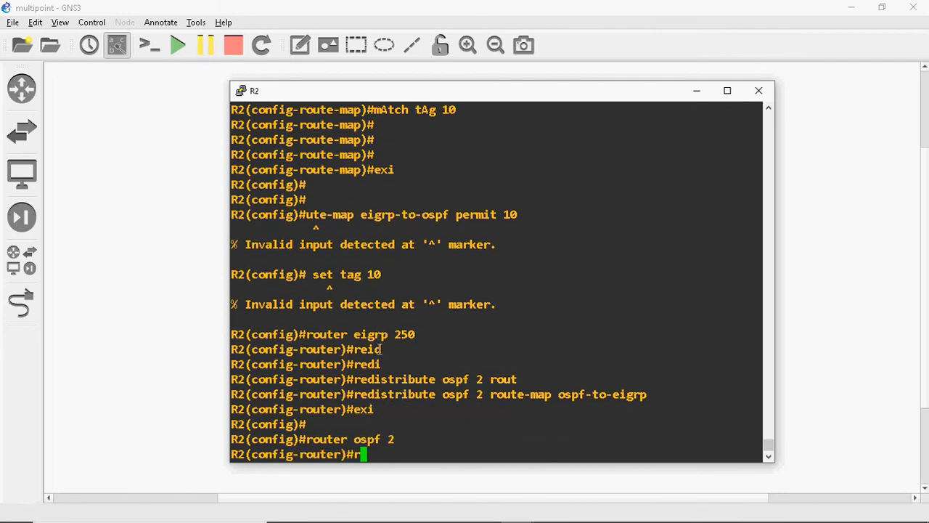
{"action": "type", "text": "edistr"}
{"action": "key", "text": "Tab"}
{"action": "type", "text": "eigr"}
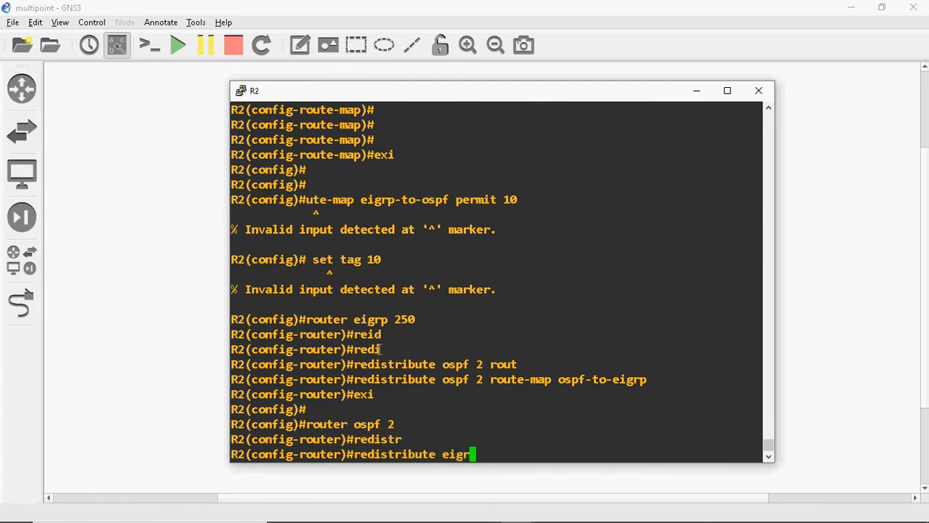
{"action": "key", "text": "Tab"}
{"action": "type", "text": "25"}
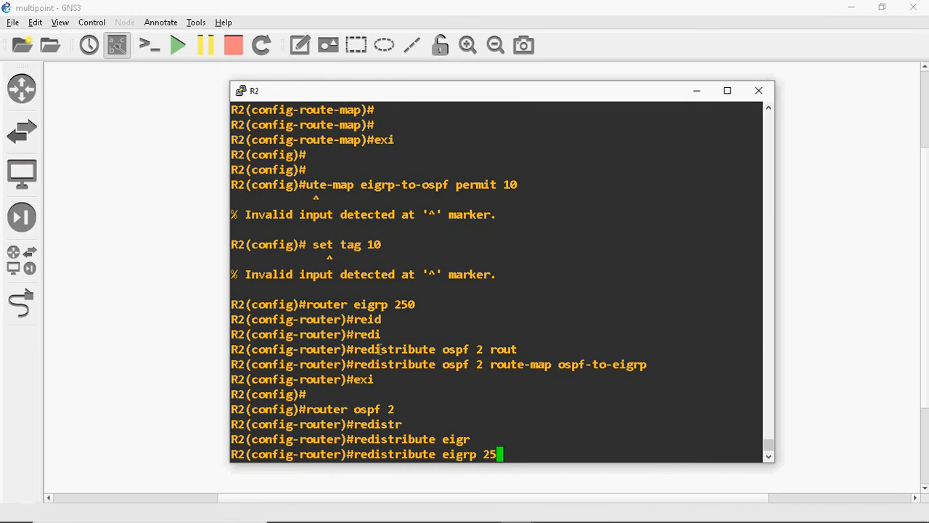
{"action": "type", "text": "0 sub"}
{"action": "key", "text": "Tab"}
{"action": "type", "text": "route"}
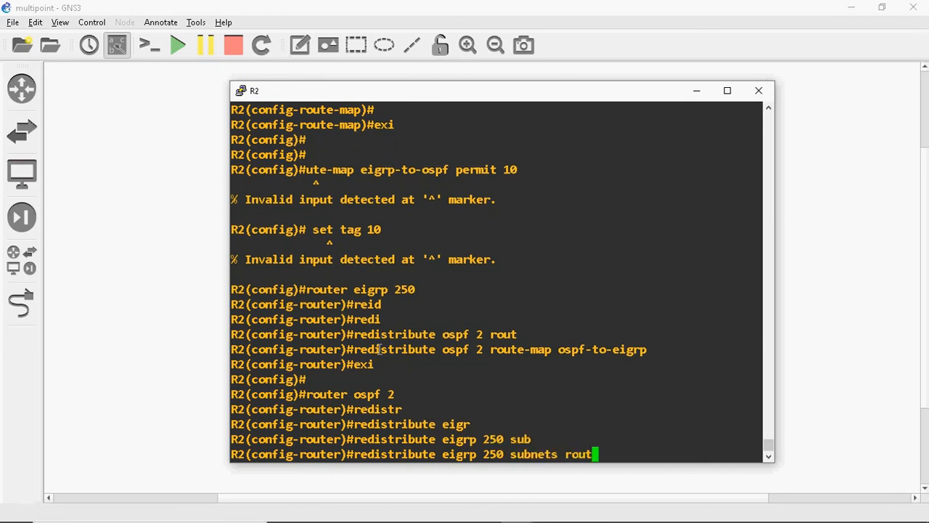
{"action": "key", "text": "Tab"}
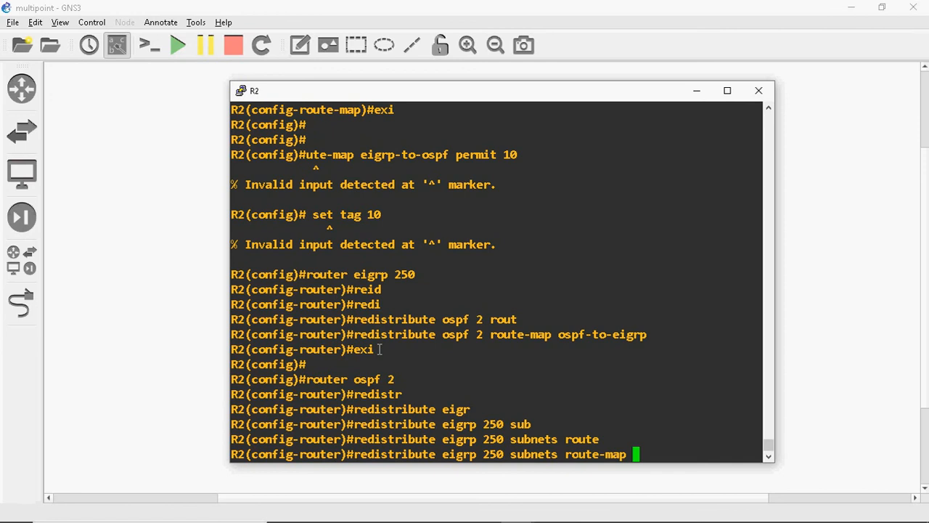
{"action": "type", "text": "eigrp-t"}
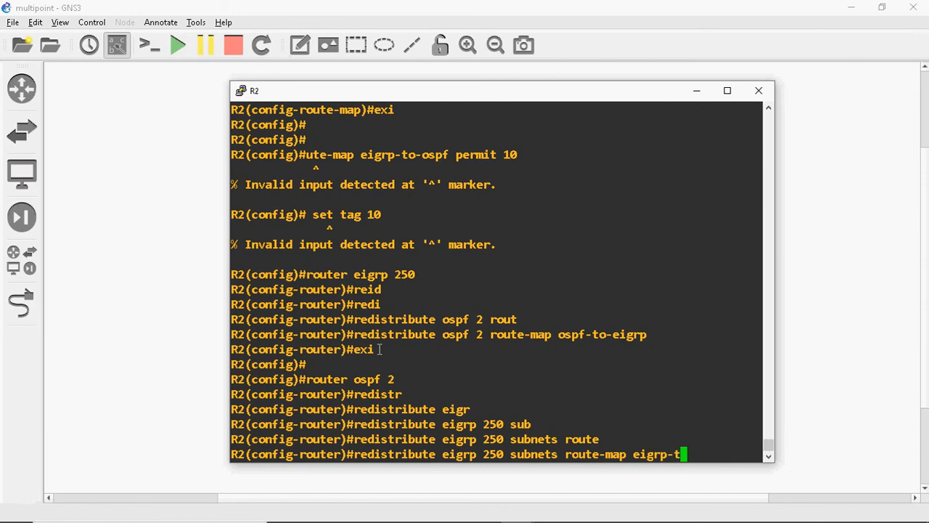
{"action": "type", "text": "o-ospf"}
{"action": "key", "text": "Return"}
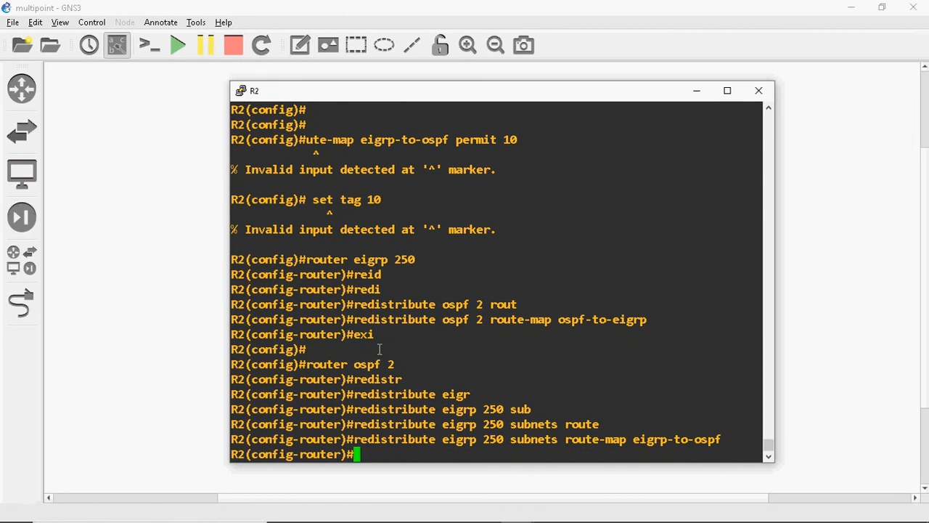
{"action": "type", "text": "exi"}
{"action": "key", "text": "Return"}
{"action": "key", "text": "Return"}
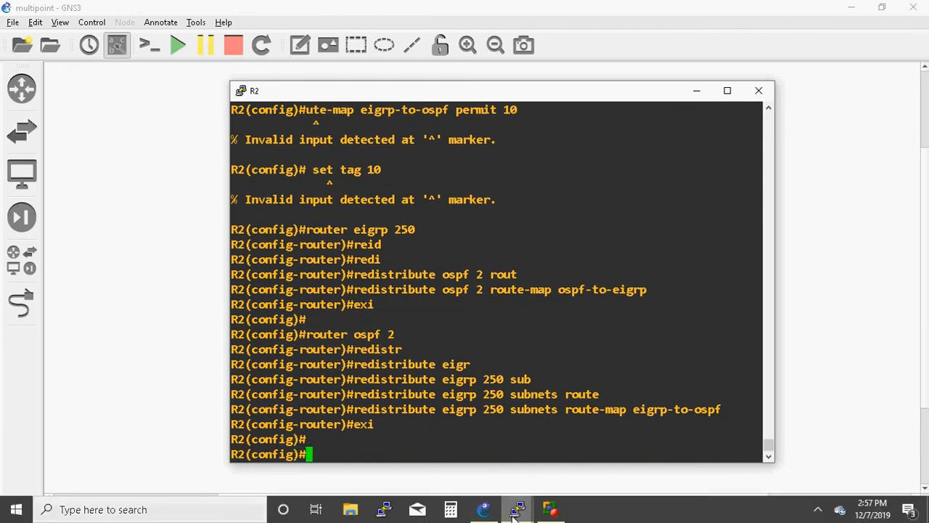
Step: Switch to R3's console and enter router configuration mode for EIGRP 250
{"action": "left_click", "coordinate": [517, 510]}
{"action": "left_click", "coordinate": [577, 429]}
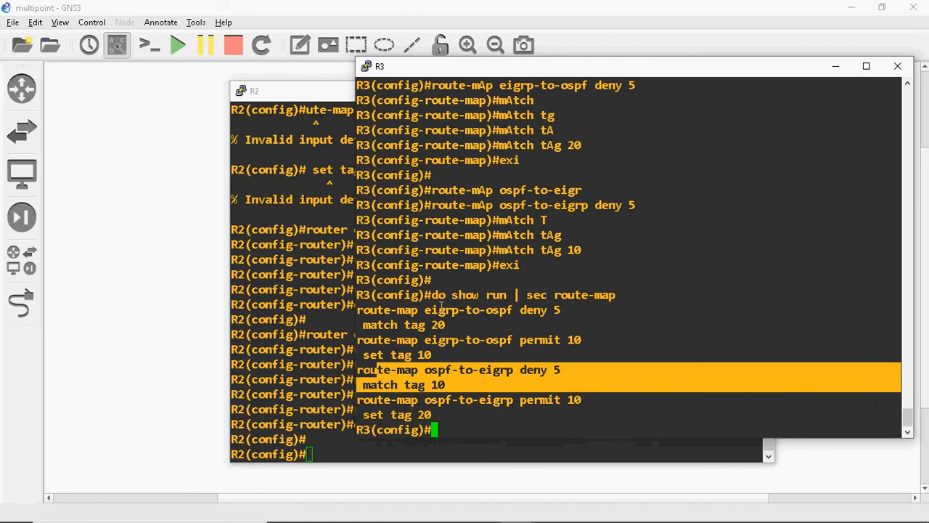
{"action": "key", "text": "Return"}
{"action": "type", "text": "route"}
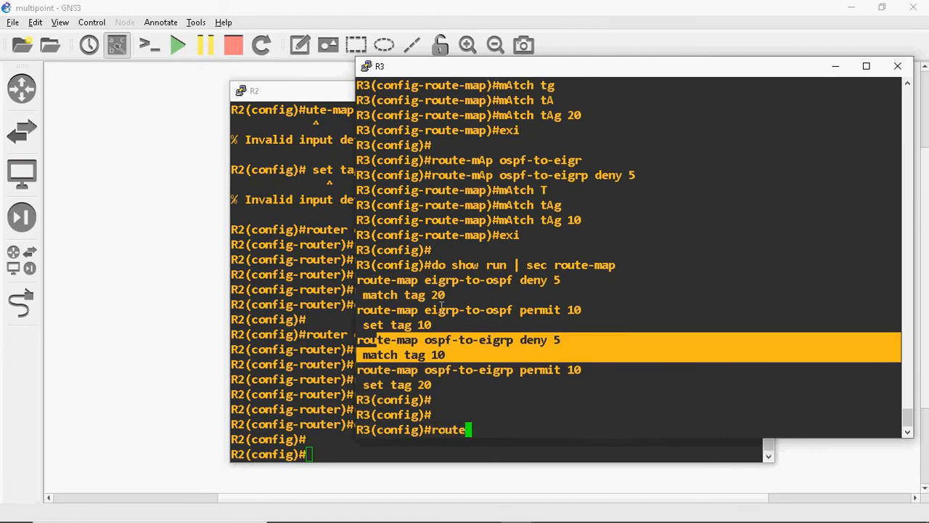
{"action": "type", "text": "r eigrp 250"}
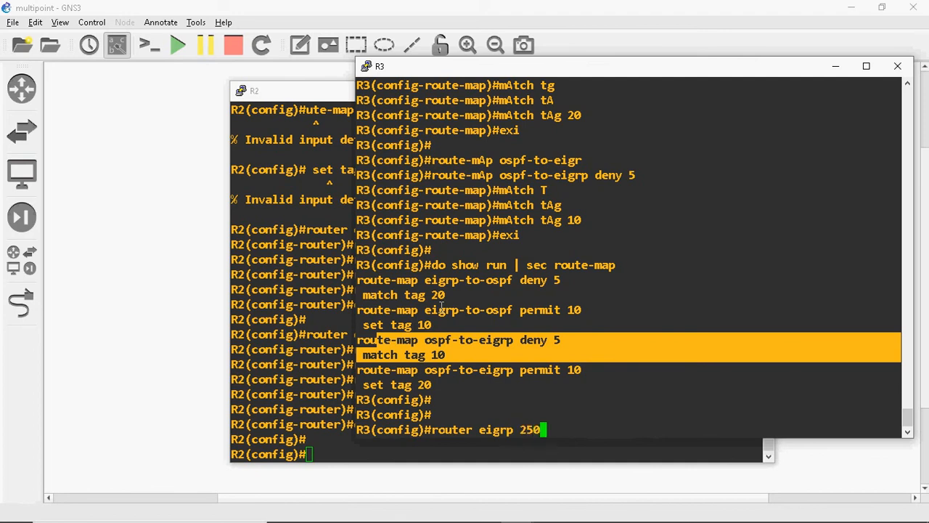
{"action": "key", "text": "Return"}
{"action": "key", "text": "Return"}
Step: Redistribute OSPF 3 into EIGRP 250 on R3 with the route map ospf-to-eigrp and return to global configuration mode
{"action": "type", "text": "red"}
{"action": "key", "text": "Tab"}
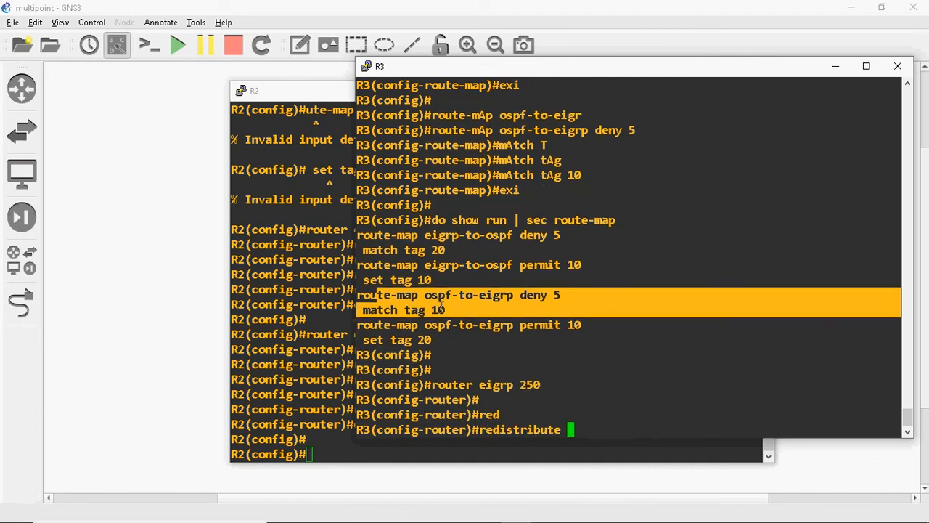
{"action": "type", "text": "os"}
{"action": "key", "text": "Tab"}
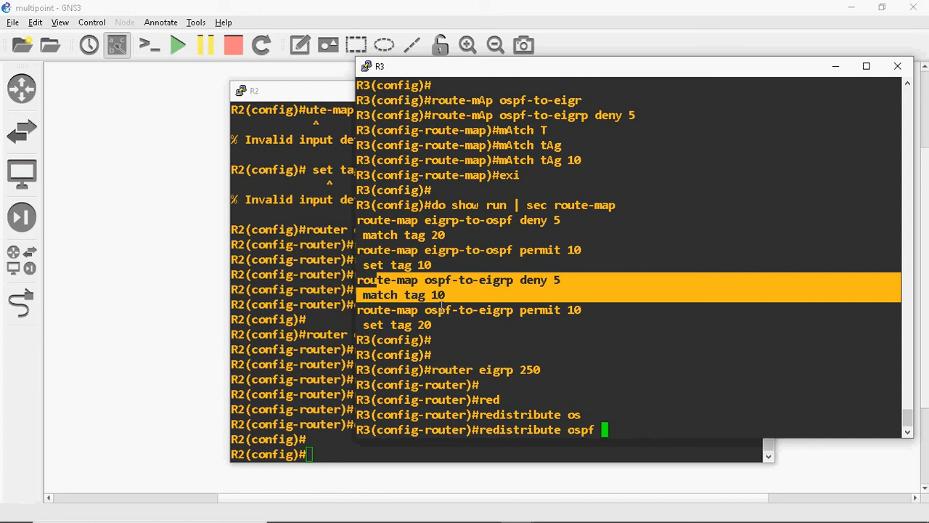
{"action": "type", "text": "3 rout"}
{"action": "key", "text": "Tab"}
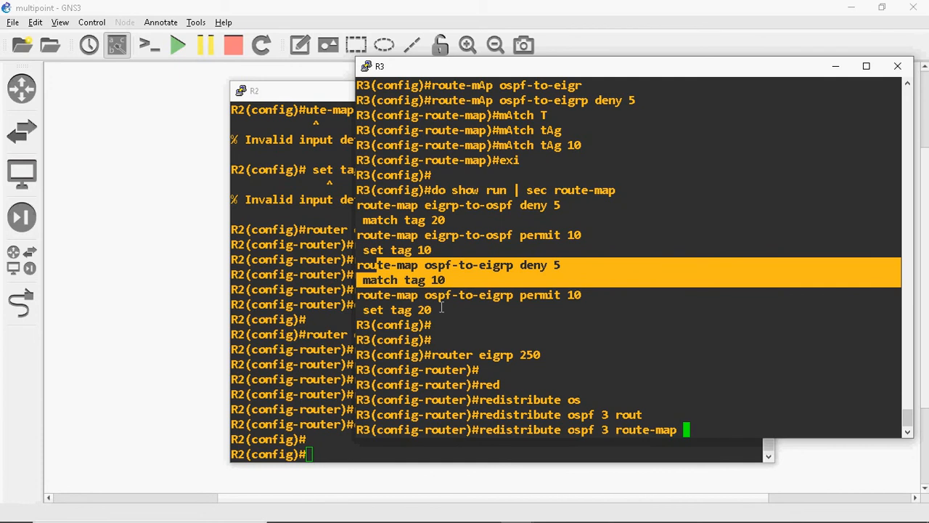
{"action": "type", "text": "ospf-to-eigrp"}
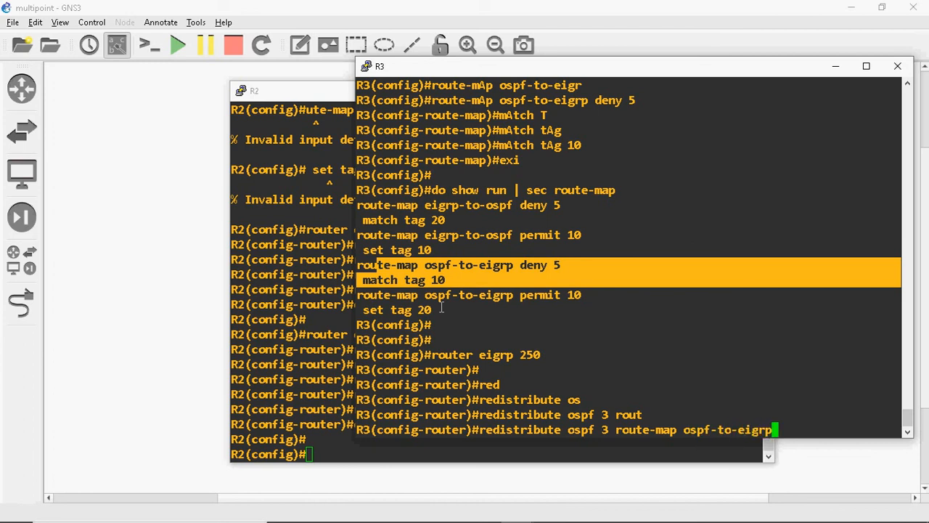
{"action": "key", "text": "Return"}
{"action": "type", "text": "exi"}
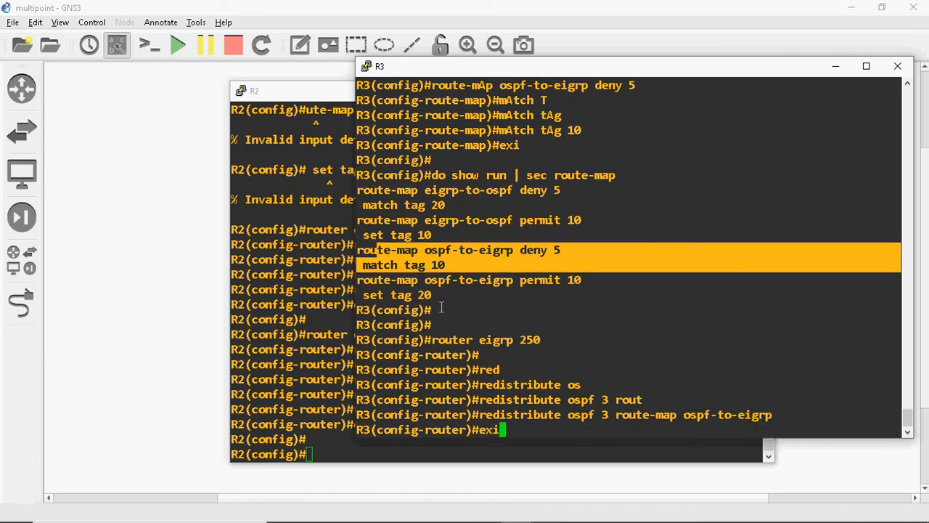
{"action": "key", "text": "Return"}
Step: Enter router configuration mode for OSPF process 3 on R3
{"action": "type", "text": "rout"}
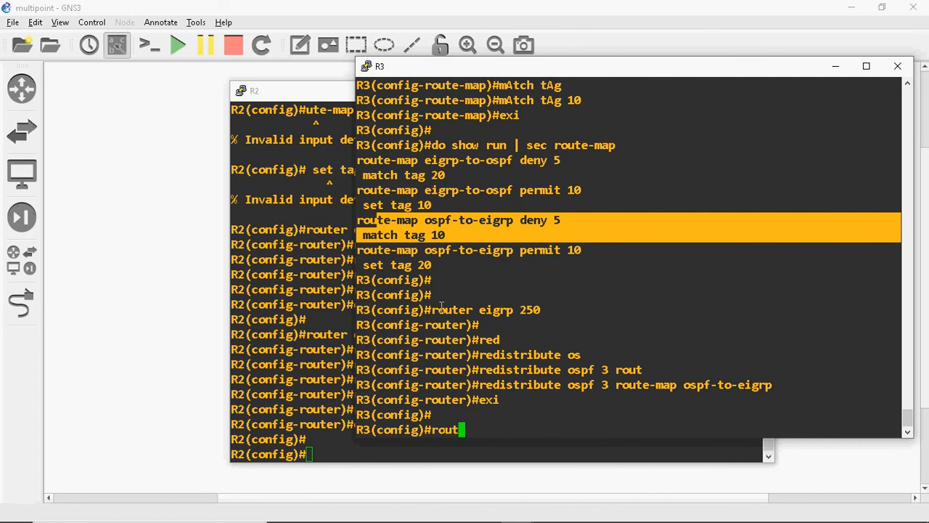
{"action": "type", "text": "er os"}
{"action": "key", "text": "Tab"}
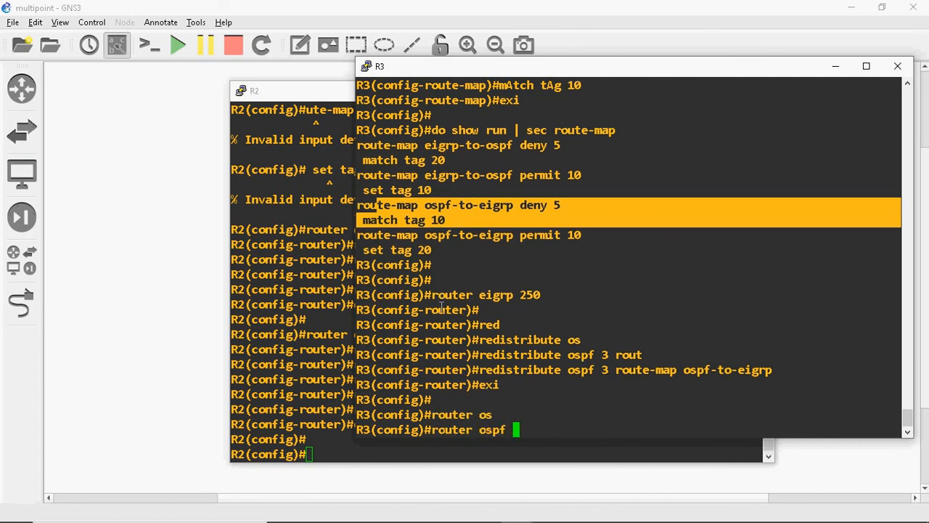
{"action": "type", "text": "3"}
{"action": "key", "text": "Return"}
Step: Redistribute EIGRP 250 with subnets into OSPF 3 on R3 using the route map eigrp-to-ospf, and return to global configuration mode
{"action": "type", "text": "re"}
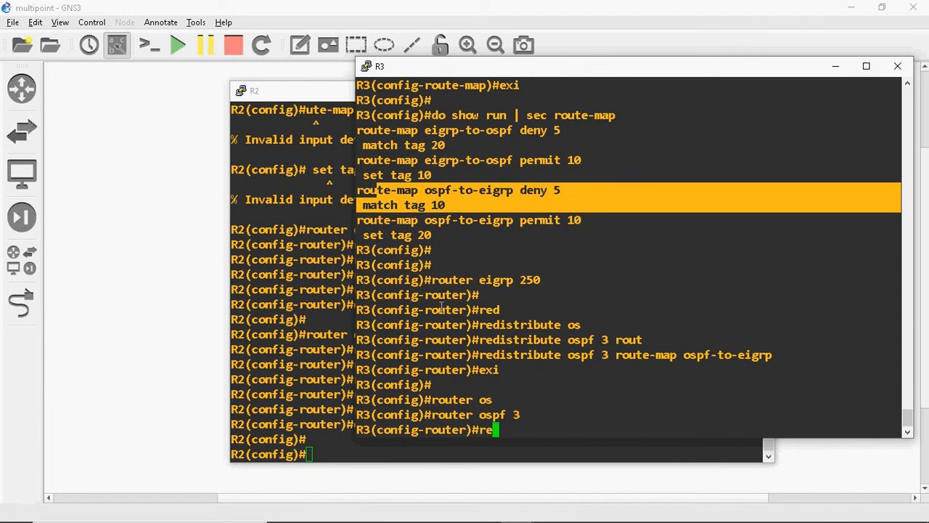
{"action": "type", "text": "di"}
{"action": "key", "text": "Tab"}
{"action": "type", "text": "eigr"}
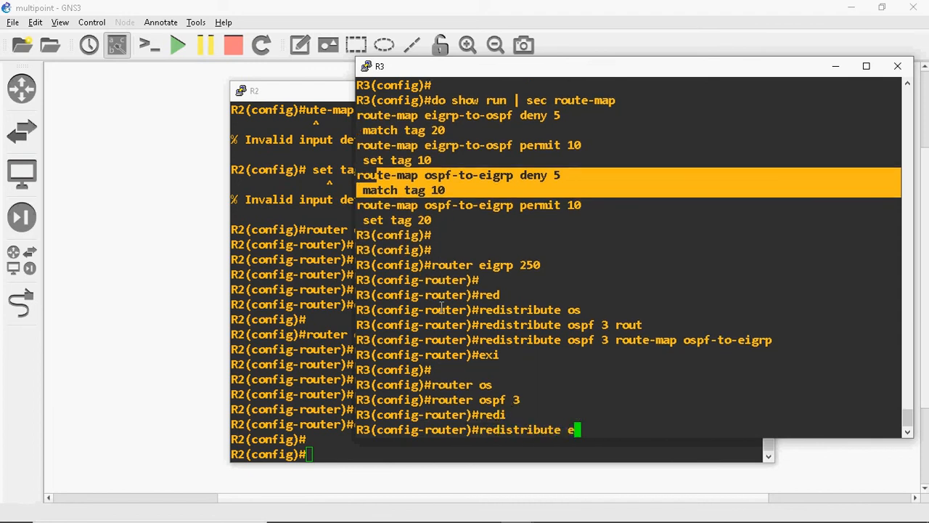
{"action": "key", "text": "Tab"}
{"action": "type", "text": "250"}
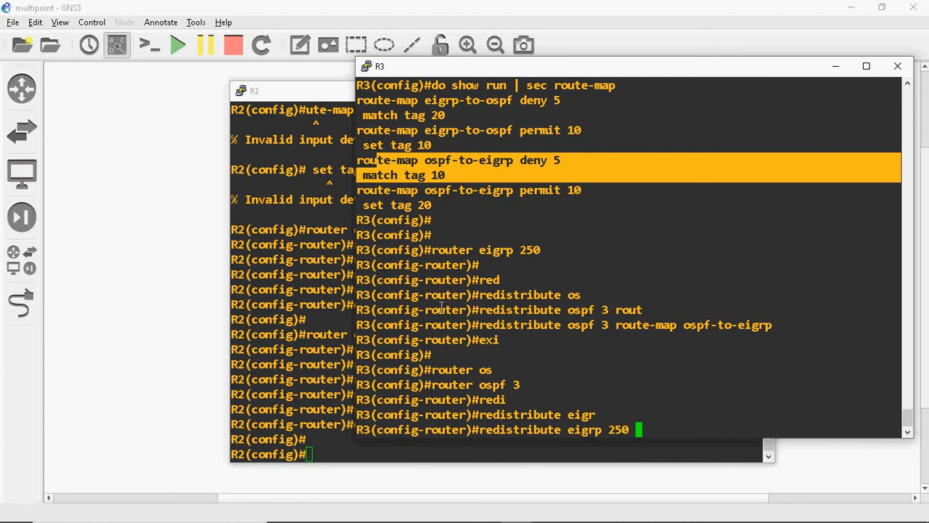
{"action": "type", "text": " sub"}
{"action": "key", "text": "Tab"}
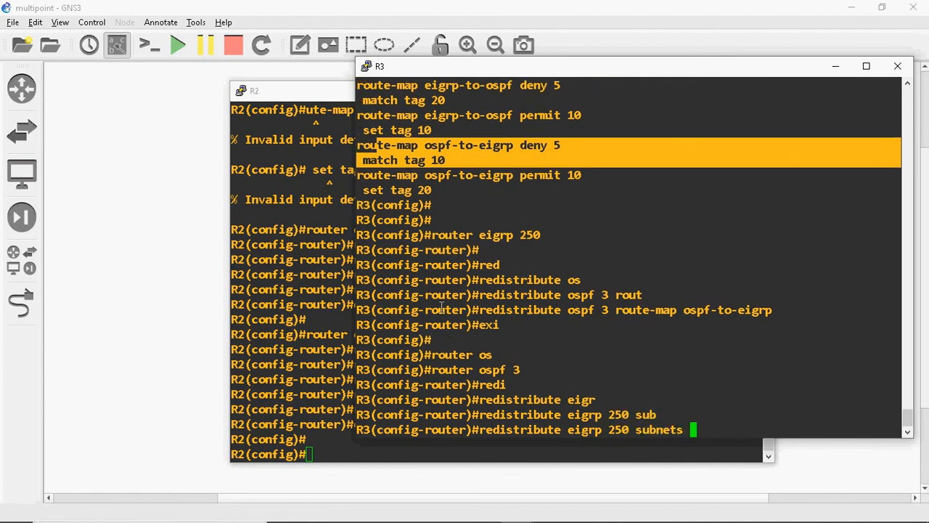
{"action": "type", "text": "rout"}
{"action": "key", "text": "Tab"}
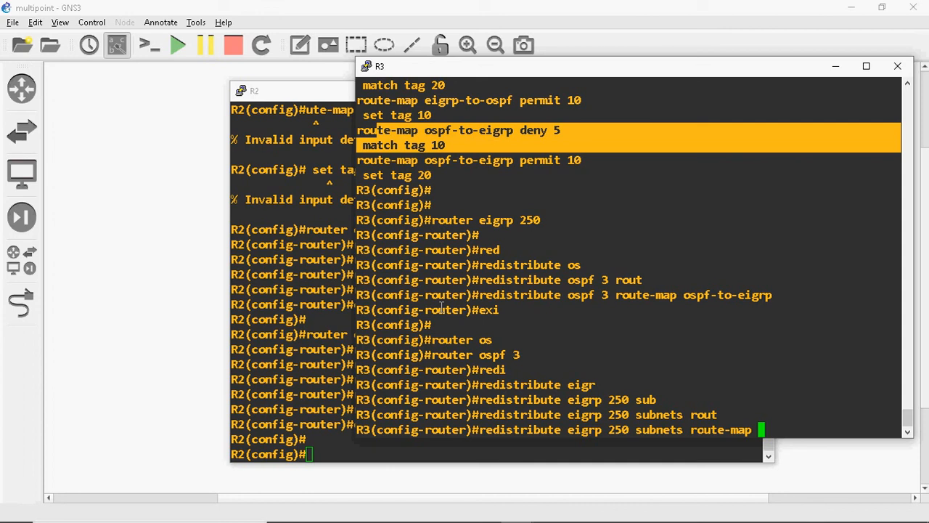
{"action": "type", "text": "eigrp-to-ospf"}
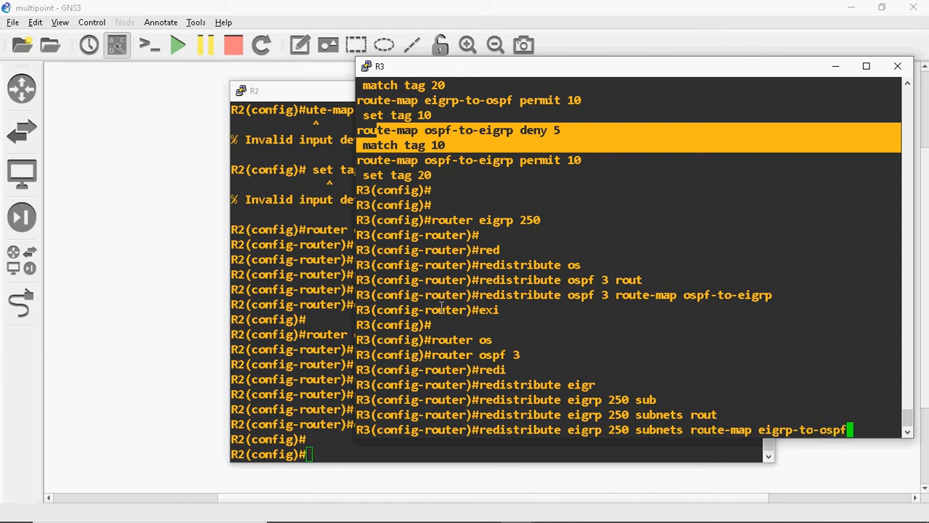
{"action": "key", "text": "Return"}
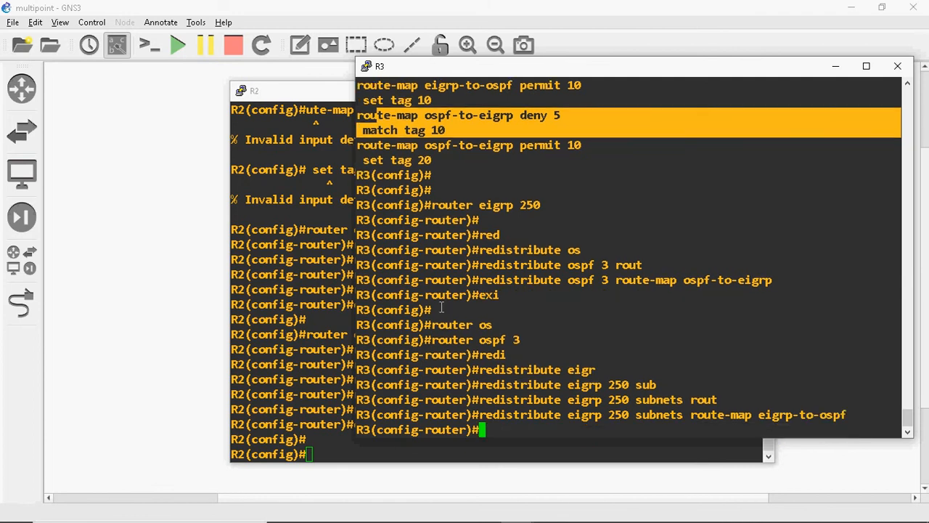
{"action": "key", "text": "Return"}
{"action": "key", "text": "Return"}
{"action": "type", "text": "exi"}
{"action": "key", "text": "Return"}
{"action": "key", "text": "Return"}
{"action": "key", "text": "Return"}
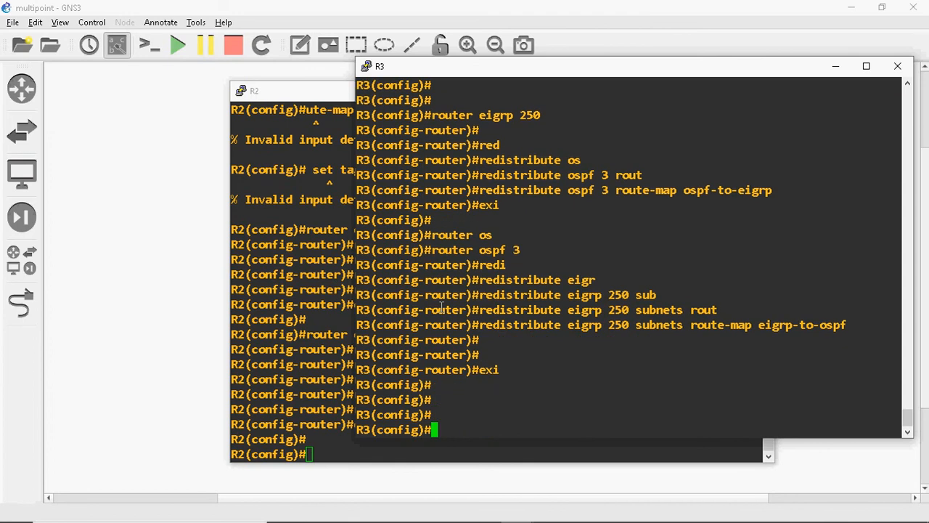
Step: Switch to R1's console and display its full IP routing table
{"action": "left_click", "coordinate": [130, 259]}
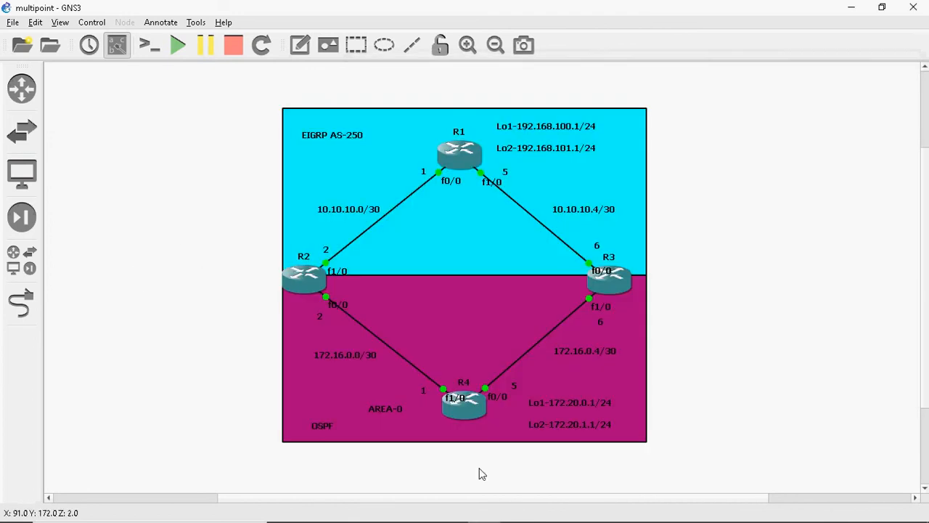
{"action": "mouse_move", "coordinate": [484, 510]}
{"action": "mouse_move", "coordinate": [517, 510]}
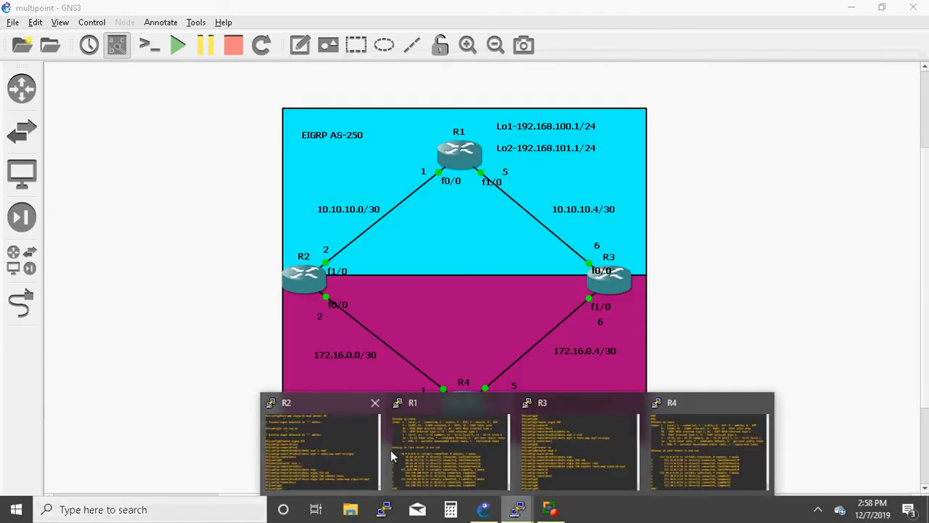
{"action": "left_click", "coordinate": [467, 442]}
{"action": "key", "text": "Up"}
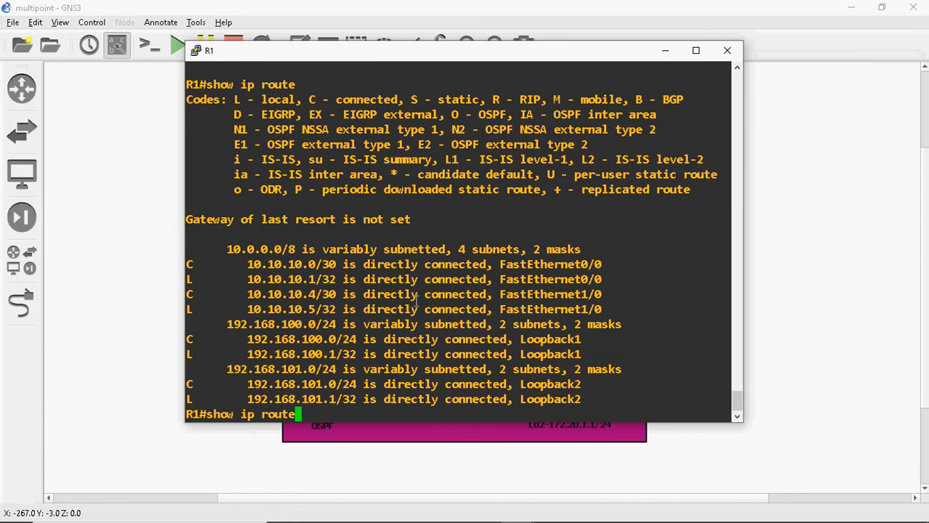
{"action": "key", "text": "Return"}
{"action": "key", "text": "space"}
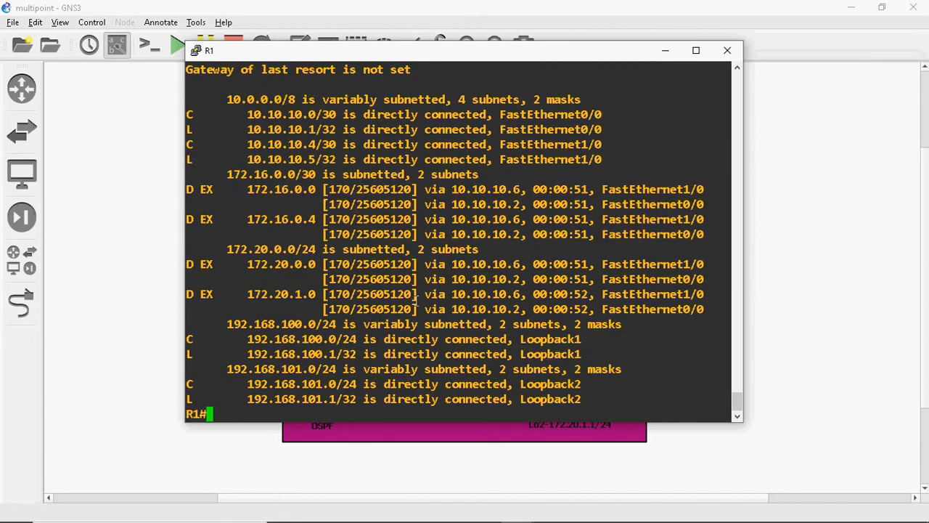
Step: Highlight the external EIGRP routes to the 172.16 and 172.20 networks in R1's routing table, and return to a clear prompt
{"action": "left_click_drag", "start_coordinate": [202, 186], "coordinate": [588, 205]}
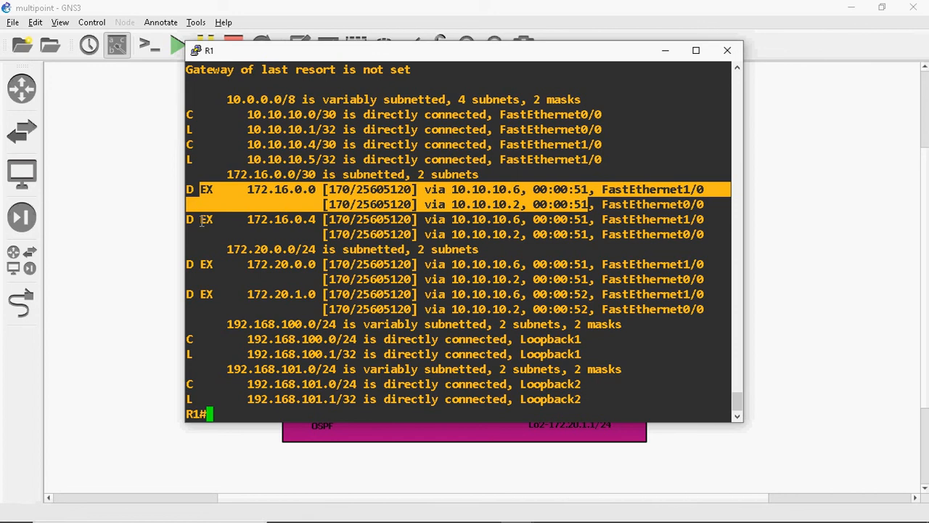
{"action": "left_click_drag", "start_coordinate": [201, 220], "coordinate": [484, 297]}
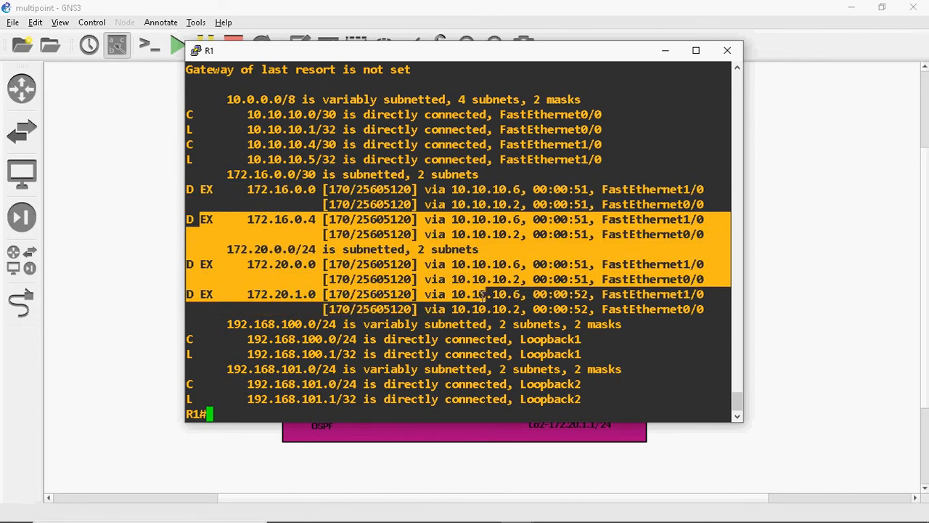
{"action": "key", "text": "Return"}
{"action": "key", "text": "Return"}
{"action": "key", "text": "Return"}
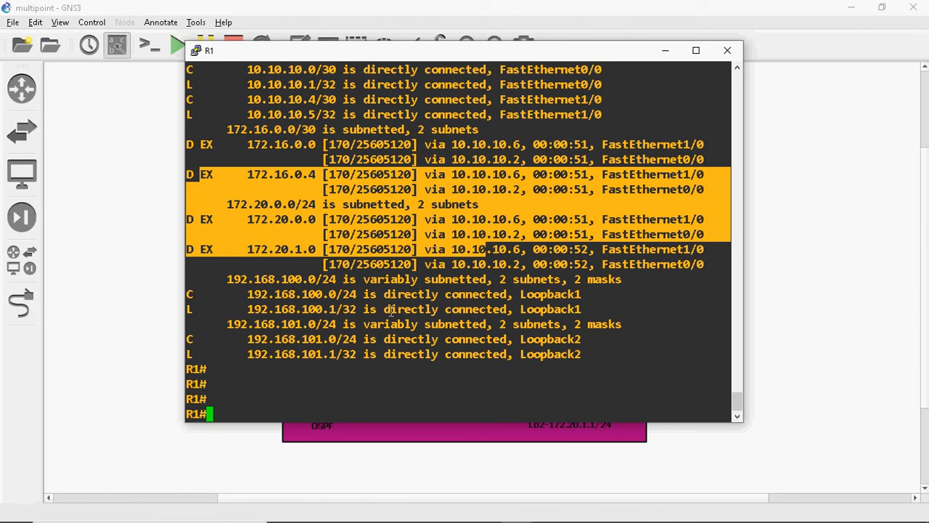
Step: Show the routing entry for network 172.20.0.0 on R1
{"action": "type", "text": "show ip route"}
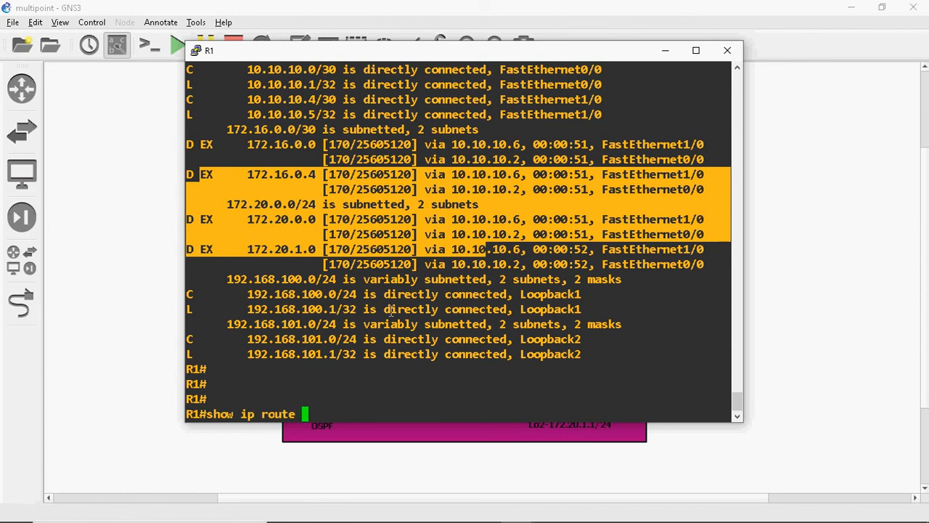
{"action": "type", "text": " 172.20.0.0"}
{"action": "key", "text": "Return"}
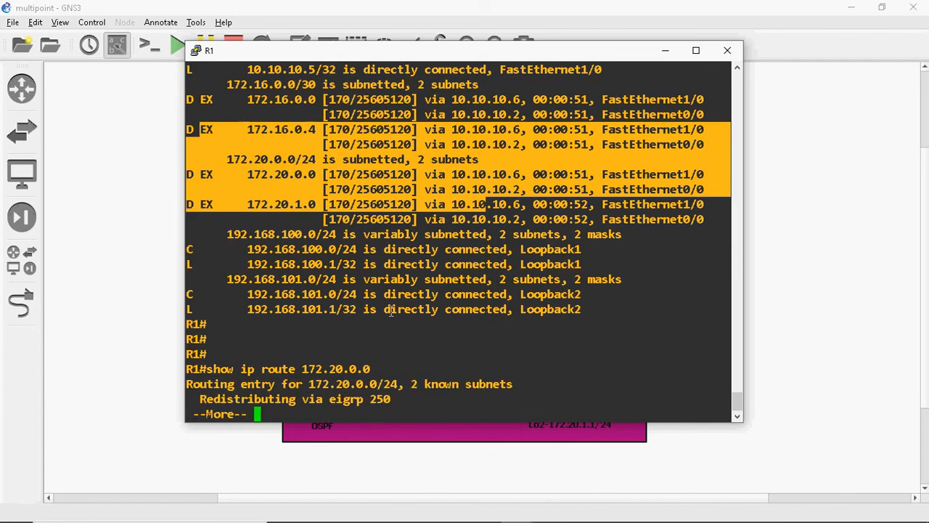
{"action": "key", "text": "space"}
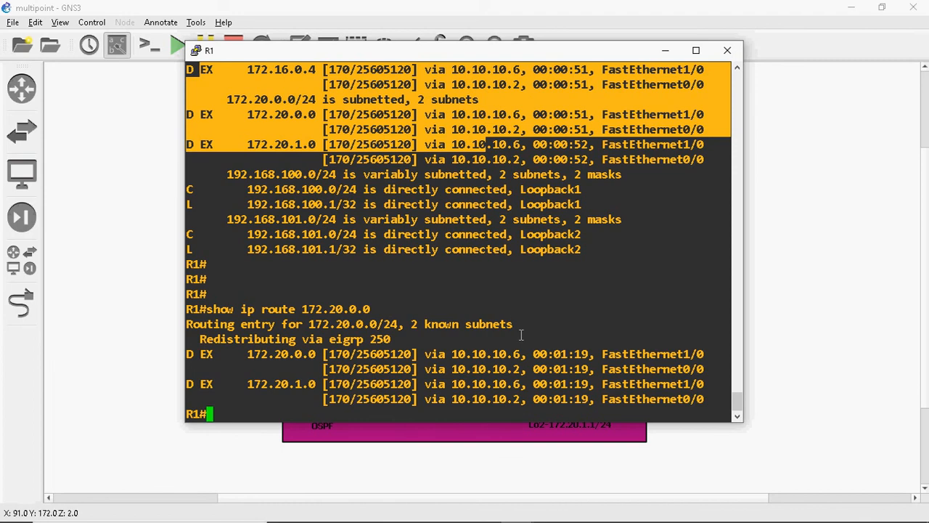
{"action": "left_click", "coordinate": [494, 273]}
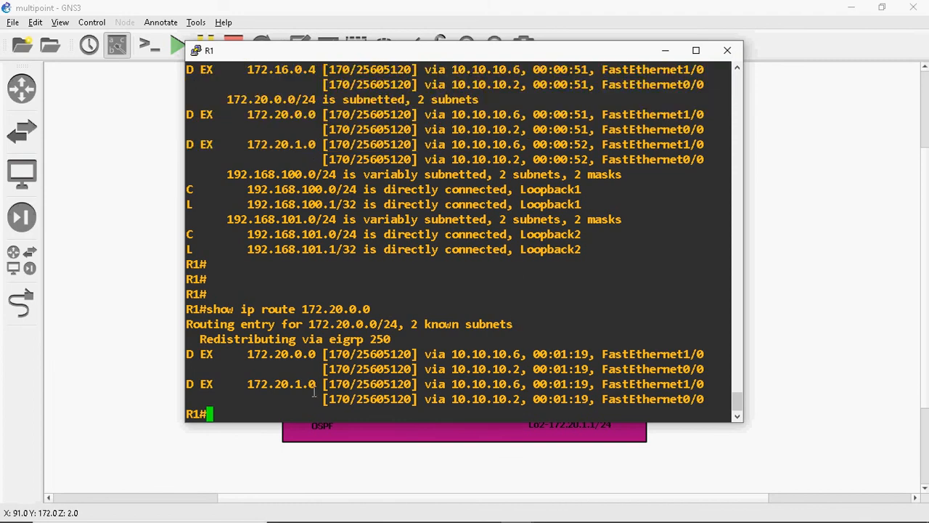
Step: Try to show R1's routing entry for 172.20.0.0/24 using prefix-length notation
{"action": "key", "text": "Up"}
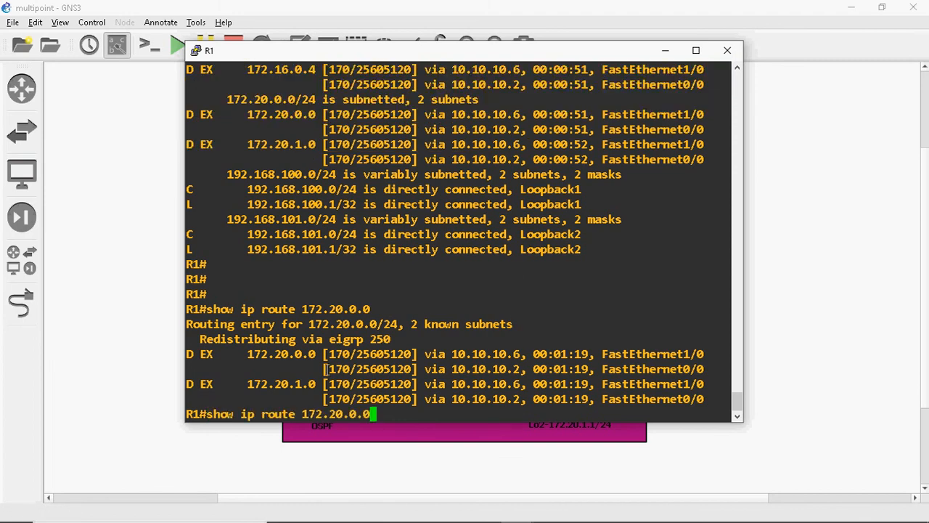
{"action": "type", "text": "/24"}
{"action": "key", "text": "Return"}
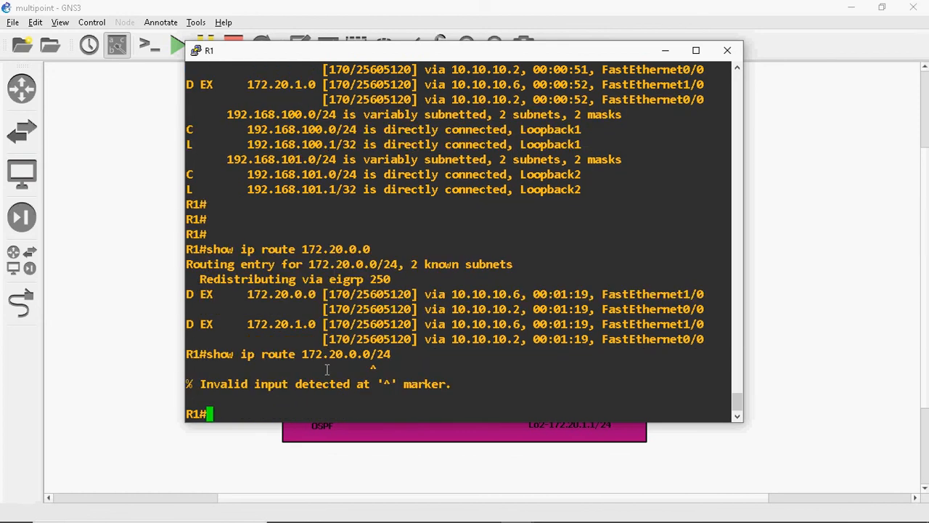
Step: Show the detailed routing entry for host address 172.20.0.1 on R1
{"action": "key", "text": "Up"}
{"action": "key", "text": "BackSpace"}
{"action": "key", "text": "BackSpace"}
{"action": "key", "text": "BackSpace"}
{"action": "key", "text": "BackSpace"}
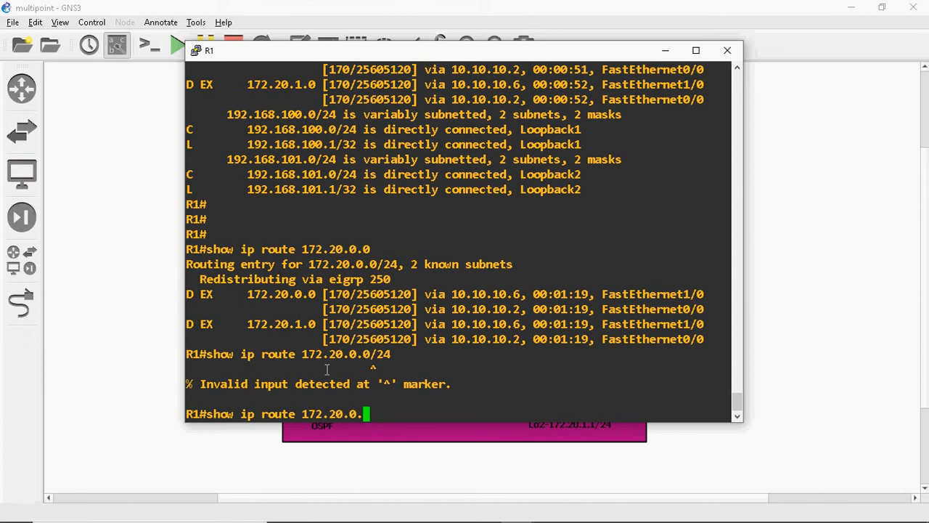
{"action": "type", "text": "1"}
{"action": "key", "text": "Return"}
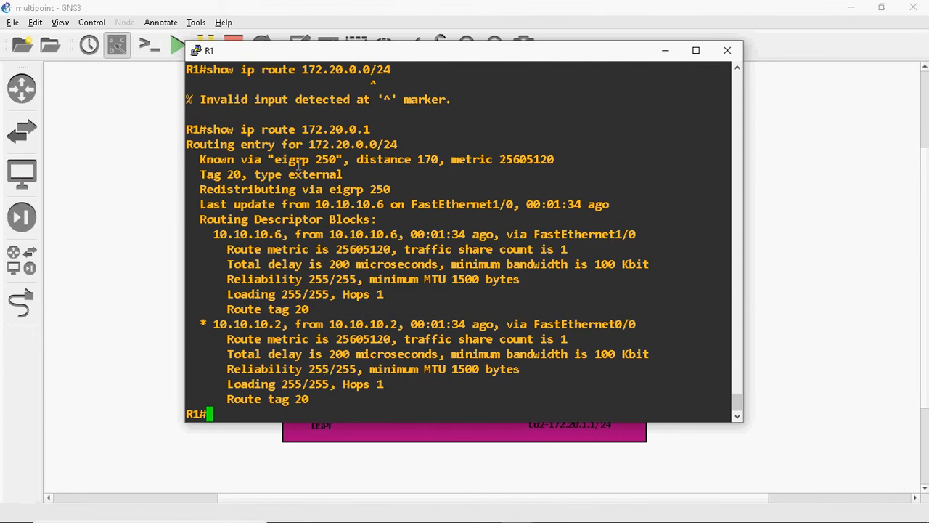
Step: Examine the 172.20.0.1 routing entry, highlighting the queried address and the details and route tags of both next hops
{"action": "left_click_drag", "start_coordinate": [304, 130], "coordinate": [375, 129]}
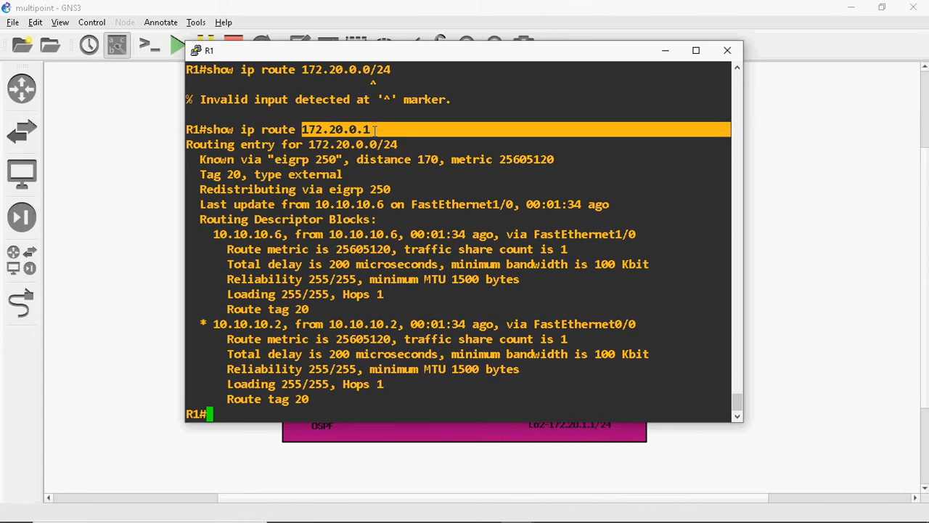
{"action": "left_click_drag", "start_coordinate": [317, 305], "coordinate": [226, 130]}
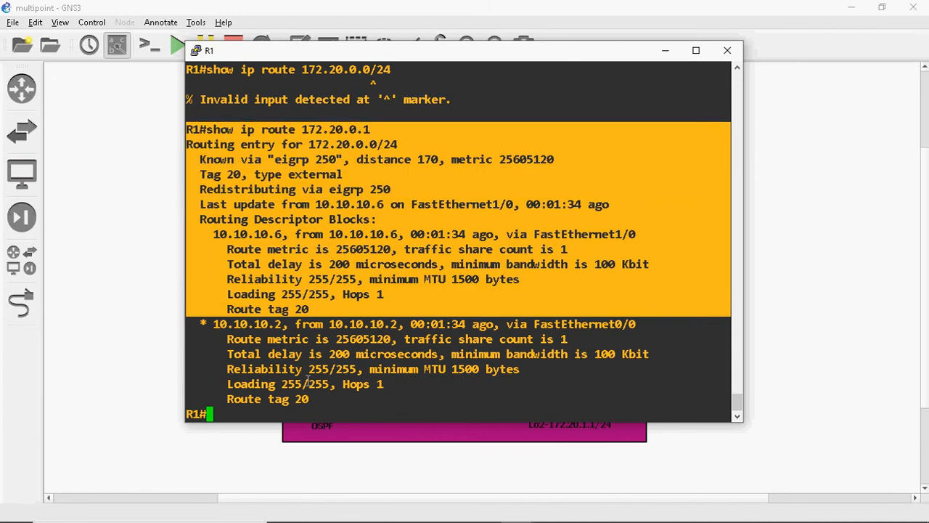
{"action": "left_click_drag", "start_coordinate": [323, 400], "coordinate": [190, 142]}
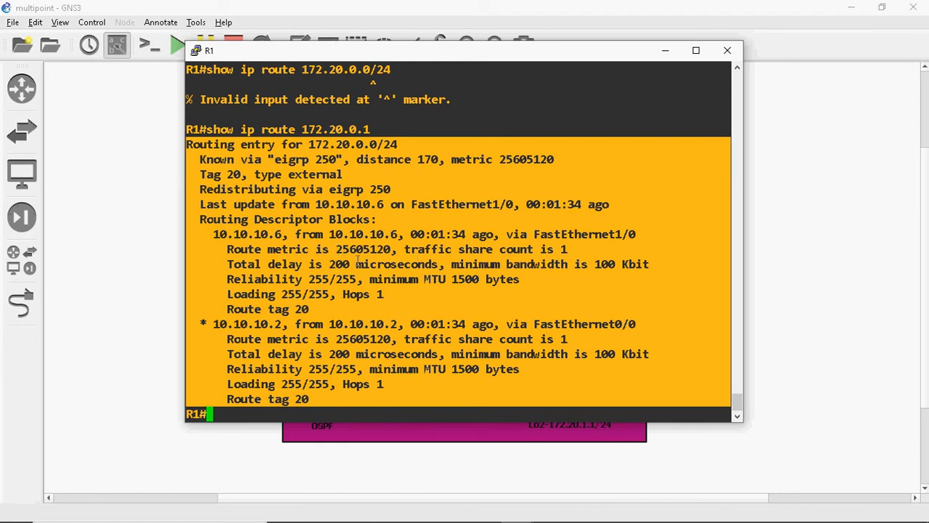
{"action": "left_click", "coordinate": [362, 193]}
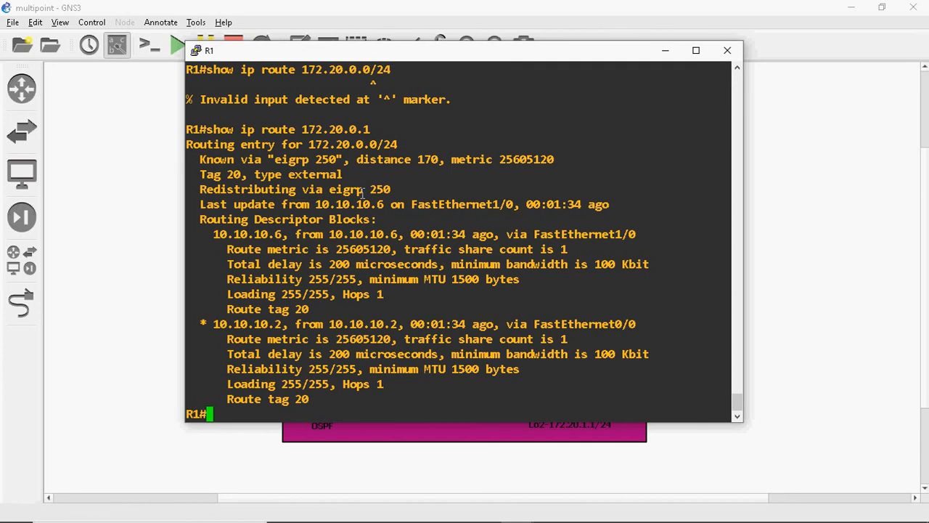
{"action": "type", "text": "show run | sec "}
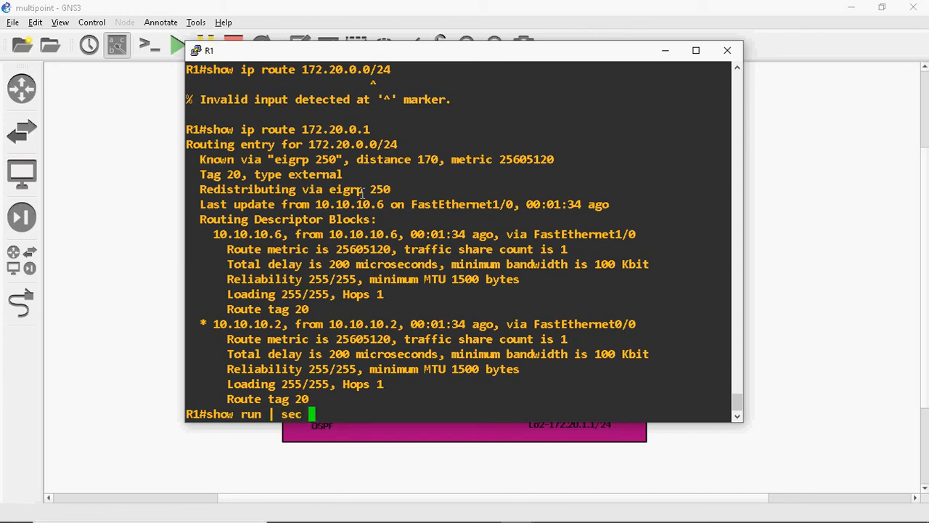
{"action": "type", "text": "route-"}
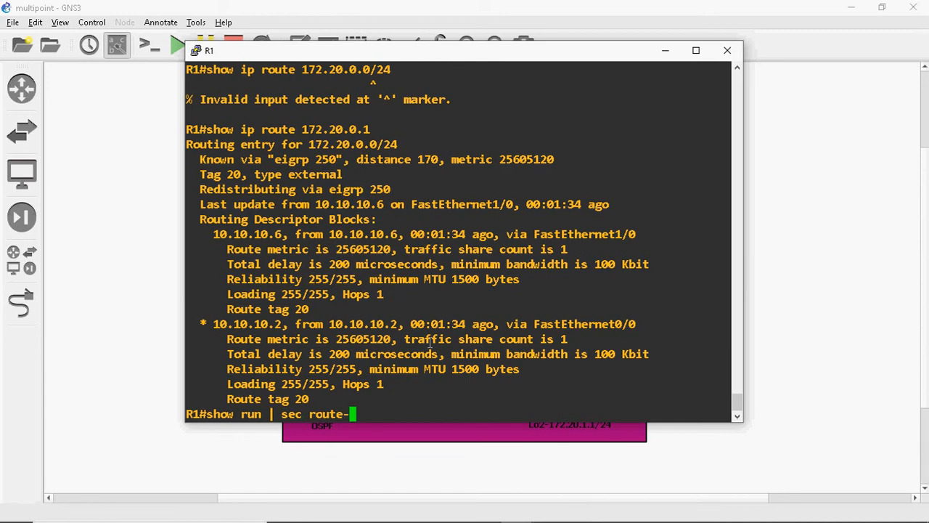
{"action": "key", "text": "BackSpace"}
{"action": "key", "text": "BackSpace"}
{"action": "key", "text": "BackSpace"}
{"action": "key", "text": "BackSpace"}
{"action": "key", "text": "BackSpace"}
{"action": "key", "text": "BackSpace"}
{"action": "key", "text": "BackSpace"}
{"action": "key", "text": "BackSpace"}
{"action": "key", "text": "BackSpace"}
{"action": "key", "text": "BackSpace"}
{"action": "key", "text": "BackSpace"}
{"action": "key", "text": "BackSpace"}
{"action": "key", "text": "BackSpace"}
{"action": "key", "text": "BackSpace"}
{"action": "key", "text": "BackSpace"}
{"action": "key", "text": "BackSpace"}
{"action": "key", "text": "BackSpace"}
{"action": "key", "text": "BackSpace"}
{"action": "key", "text": "BackSpace"}
{"action": "key", "text": "BackSpace"}
{"action": "key", "text": "BackSpace"}
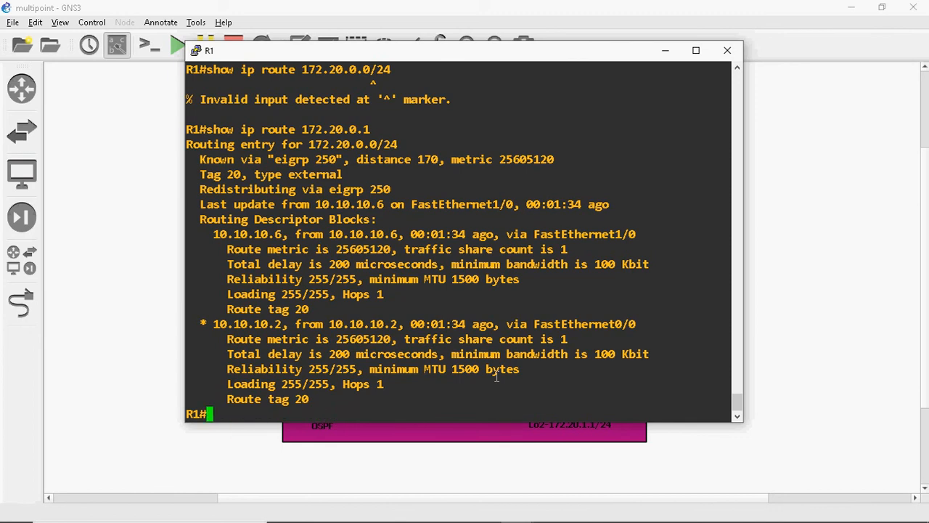
{"action": "right_click", "coordinate": [609, 264]}
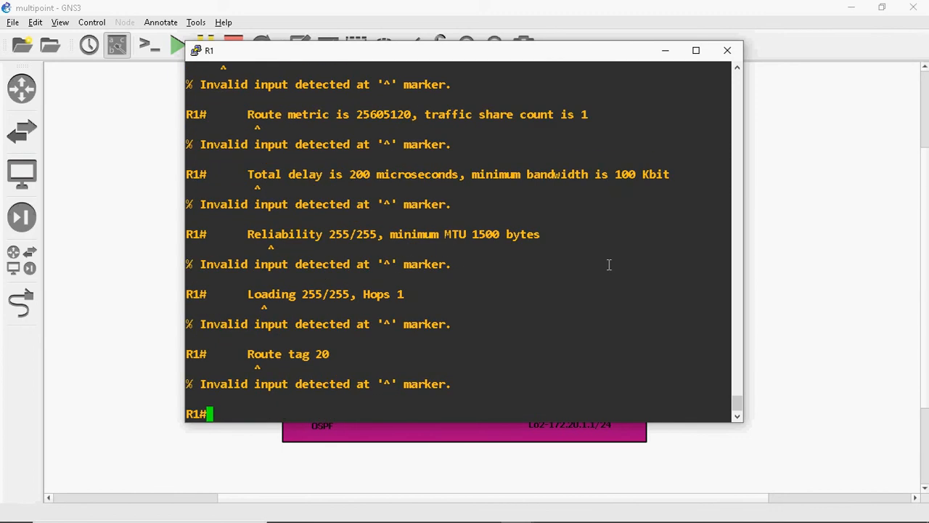
Step: Display R1's running configuration and page through it to the end
{"action": "type", "text": "show"}
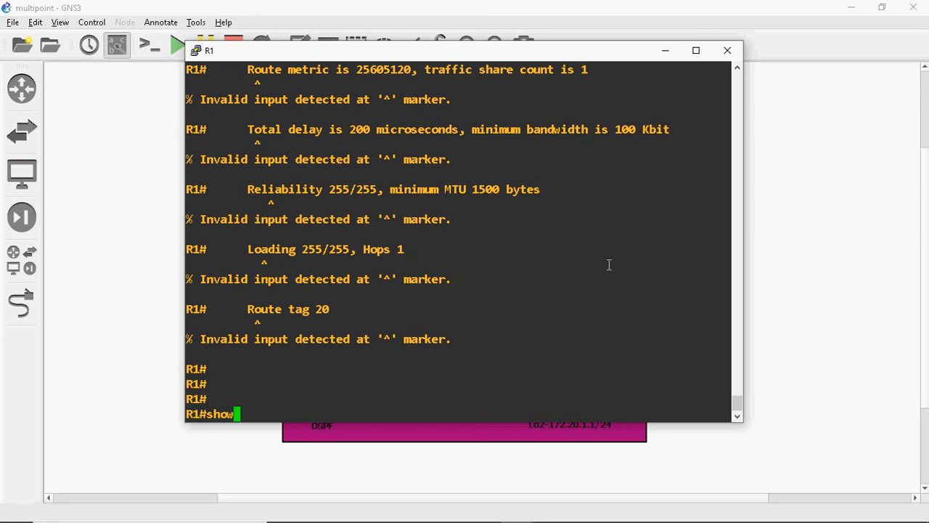
{"action": "type", "text": " ip"}
{"action": "key", "text": "BackSpace"}
{"action": "key", "text": "BackSpace"}
{"action": "key", "text": "BackSpace"}
{"action": "type", "text": "run"}
{"action": "key", "text": "Return"}
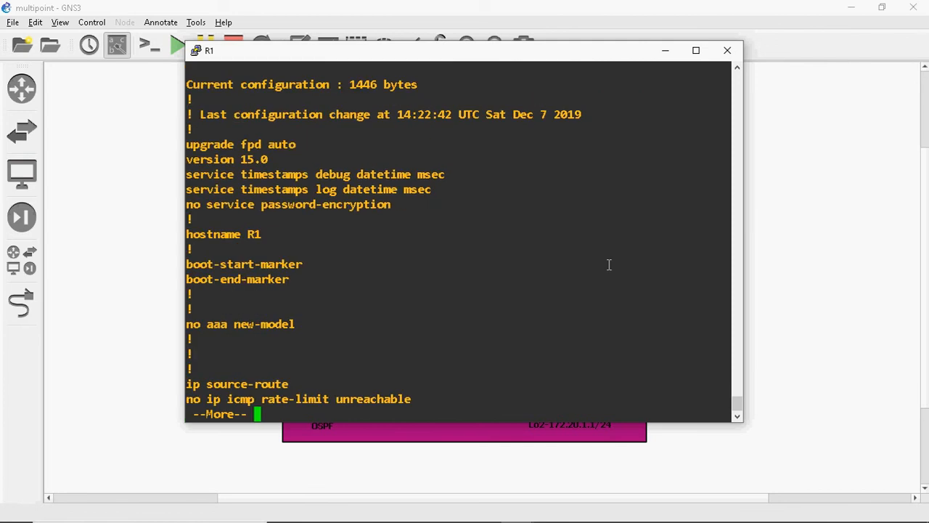
{"action": "key", "text": "space"}
{"action": "key", "text": "space"}
{"action": "key", "text": "space"}
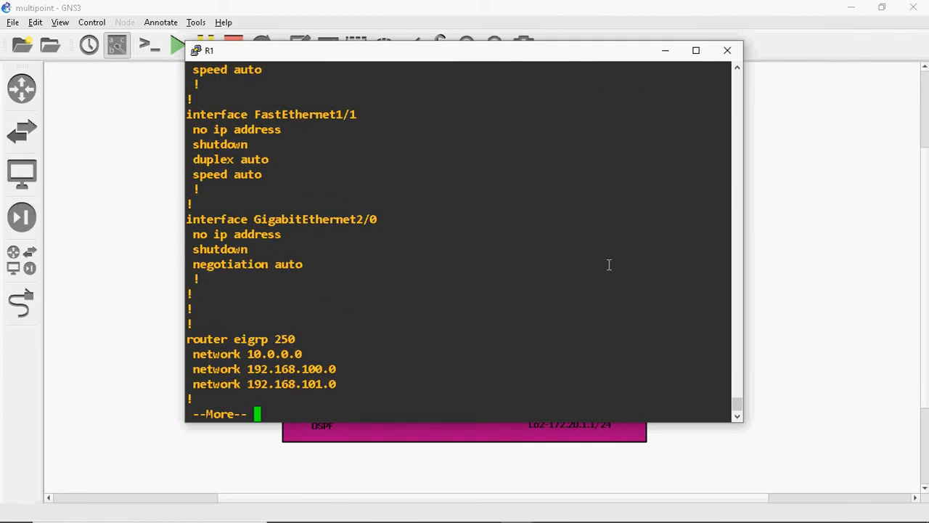
{"action": "key", "text": "space"}
{"action": "key", "text": "space"}
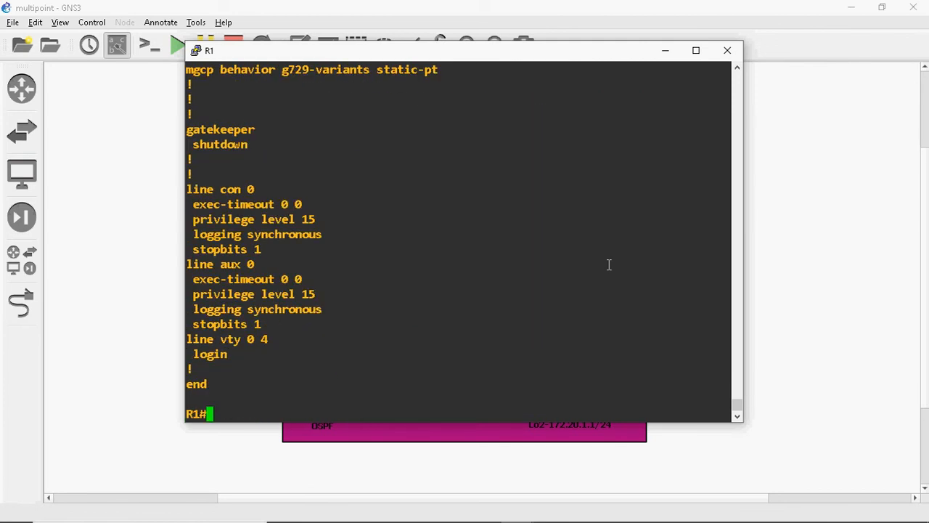
Step: Review the EIGRP 250 section of R1's running configuration and highlight the route-map keyword in R2's EIGRP redistribution command
{"action": "scroll", "coordinate": [609, 264], "scroll_direction": "up", "scroll_amount": 9}
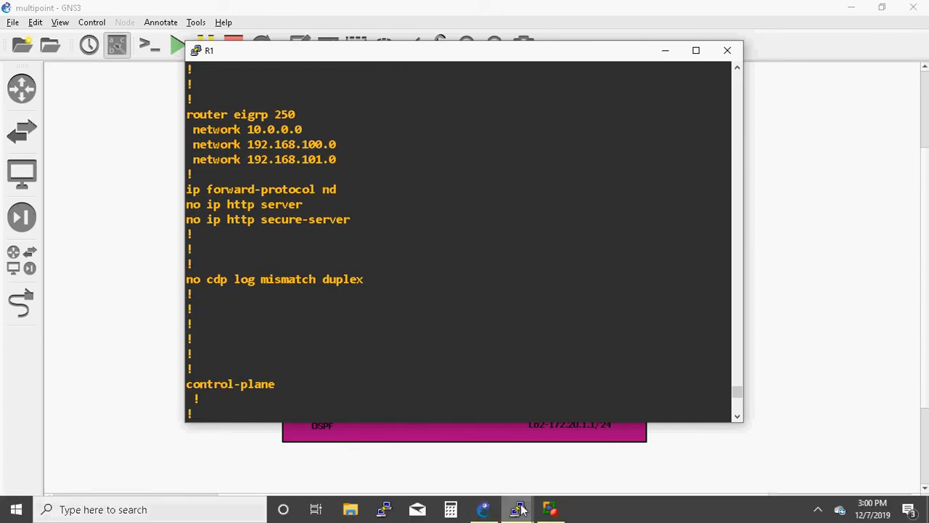
{"action": "mouse_move", "coordinate": [517, 509]}
{"action": "left_click", "coordinate": [322, 457]}
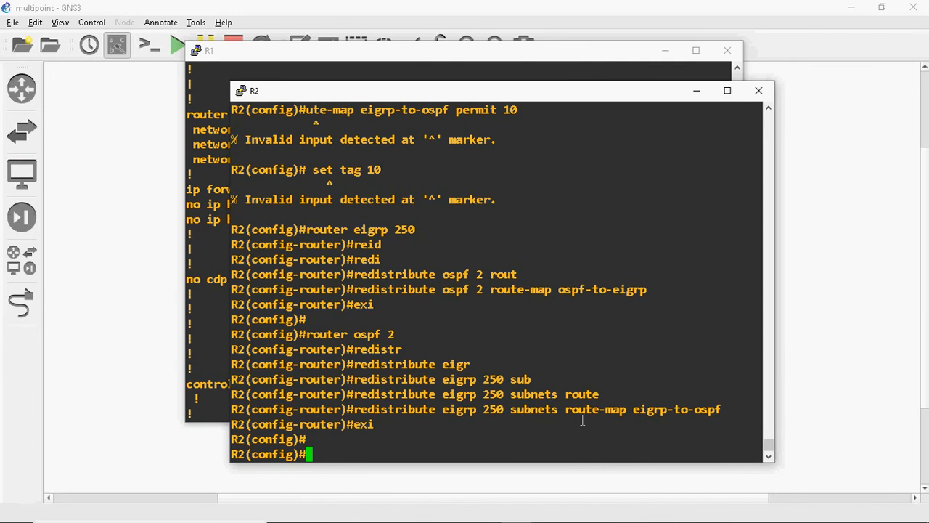
{"action": "left_click_drag", "start_coordinate": [565, 410], "coordinate": [625, 410]}
{"action": "left_click", "coordinate": [203, 252]}
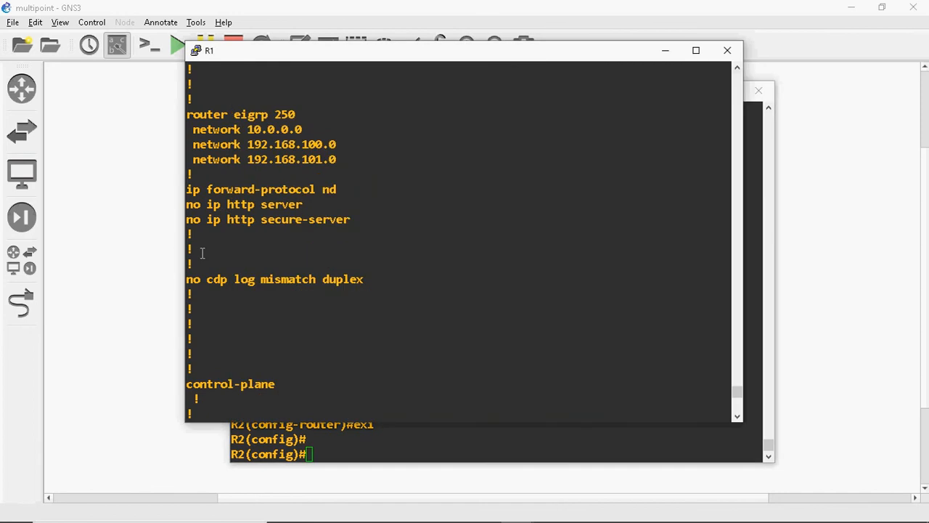
Step: Show the detailed IP routing entry for host address 172.20.0.1 on R1
{"action": "key", "text": "Return"}
{"action": "type", "text": "sh"}
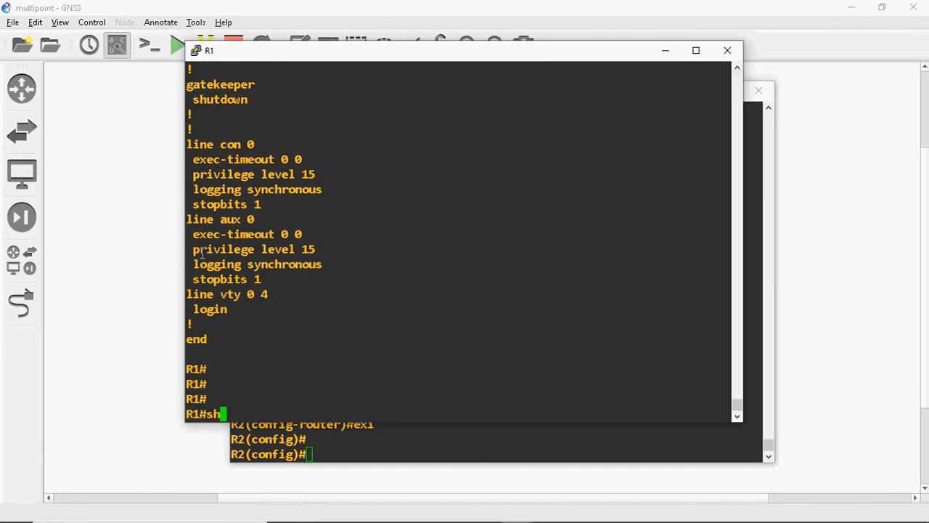
{"action": "type", "text": "ow ip route"}
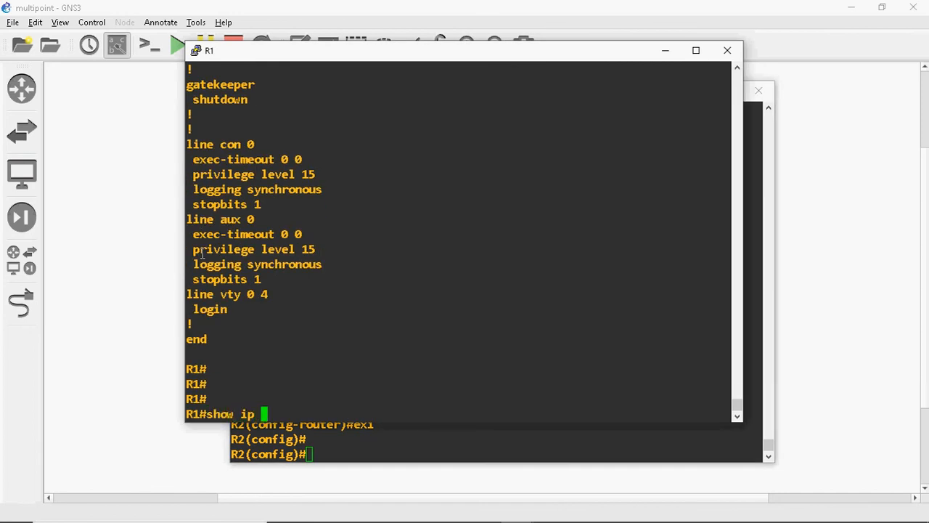
{"action": "left_click", "coordinate": [91, 317]}
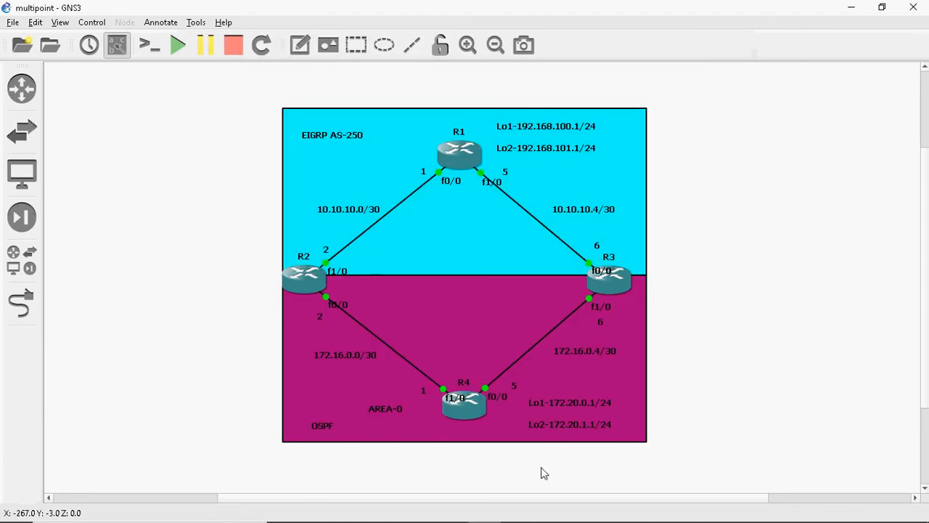
{"action": "mouse_move", "coordinate": [516, 513]}
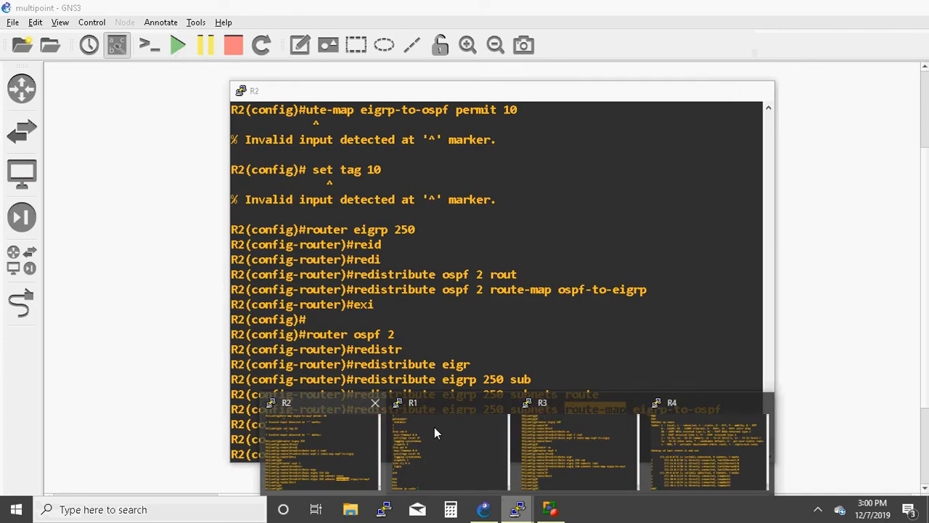
{"action": "left_click", "coordinate": [435, 442]}
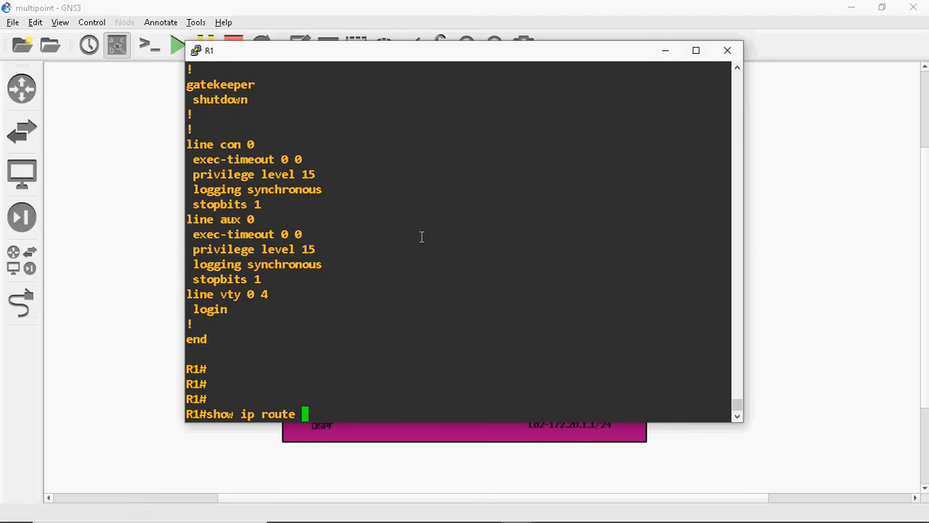
{"action": "type", "text": "172.16.20.1"}
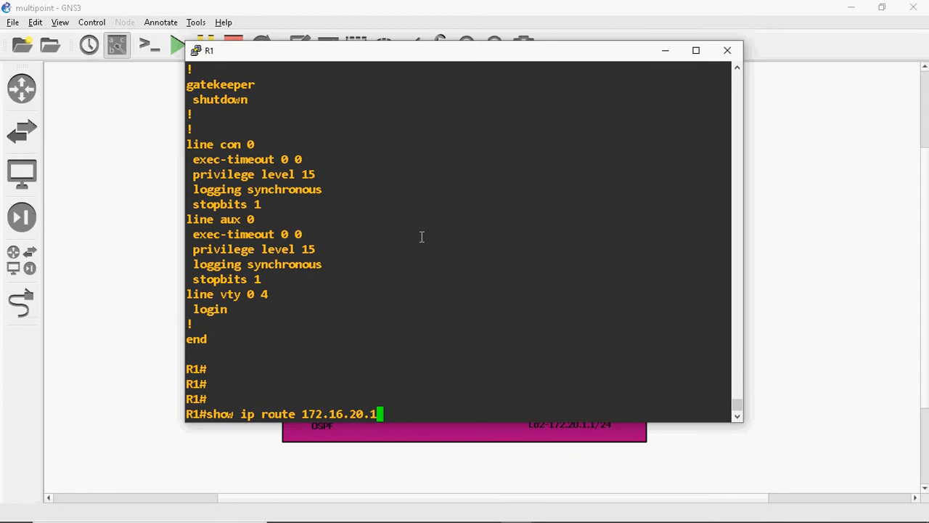
{"action": "key", "text": "BackSpace"}
{"action": "key", "text": "BackSpace"}
{"action": "key", "text": "BackSpace"}
{"action": "key", "text": "BackSpace"}
{"action": "key", "text": "BackSpace"}
{"action": "key", "text": "BackSpace"}
{"action": "key", "text": "BackSpace"}
{"action": "type", "text": "20.0.1"}
{"action": "key", "text": "Return"}
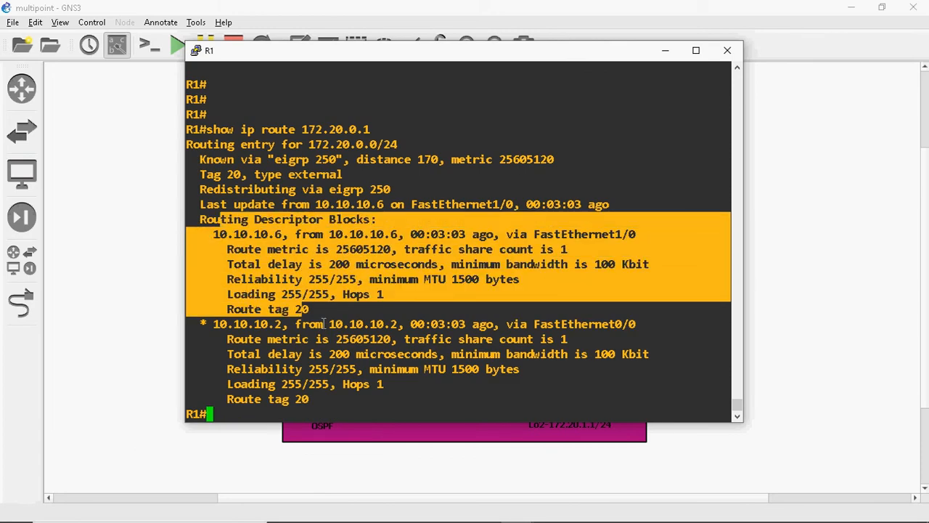
Step: Examine the delay, reliability, loading and route tag lines of next hop 10.10.10.6 in R1's routing entry
{"action": "left_click_drag", "start_coordinate": [328, 297], "coordinate": [247, 265]}
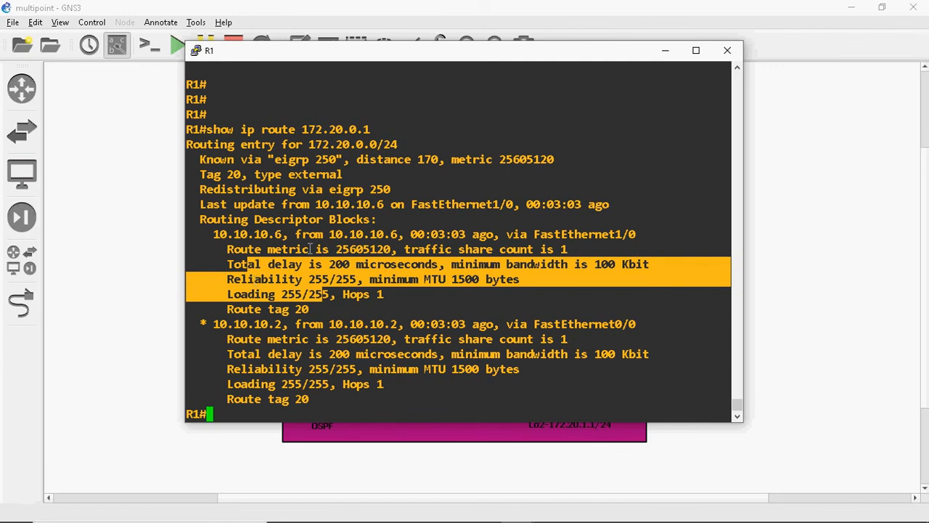
{"action": "left_click_drag", "start_coordinate": [311, 315], "coordinate": [227, 283]}
{"action": "key", "text": "ctrl+c"}
{"action": "left_click", "coordinate": [228, 284]}
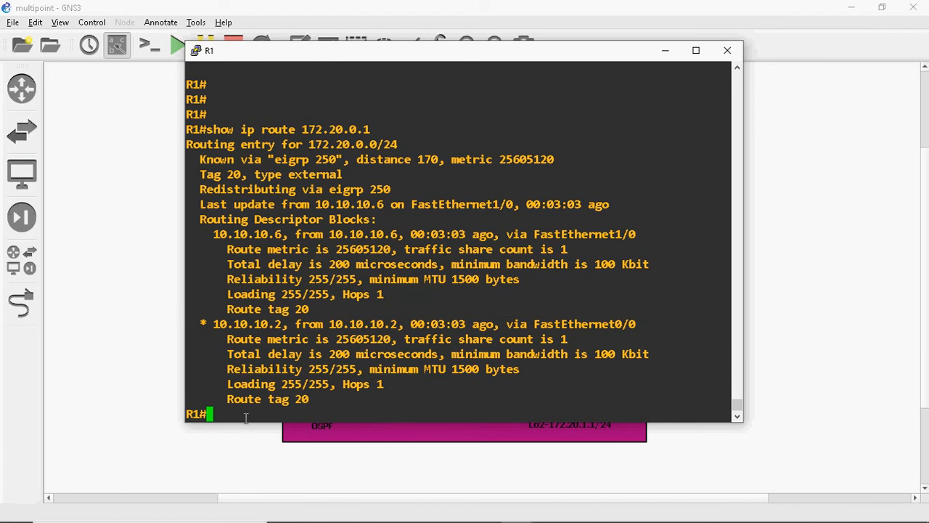
Step: Try to show a filtered section of R1's running configuration
{"action": "type", "text": "show run "}
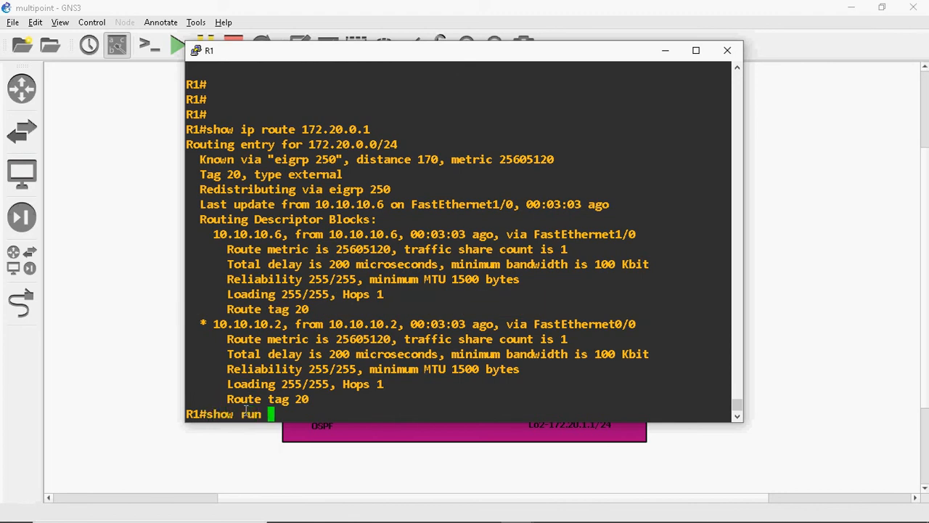
{"action": "type", "text": "| sec"}
{"action": "right_click", "coordinate": [246, 411]}
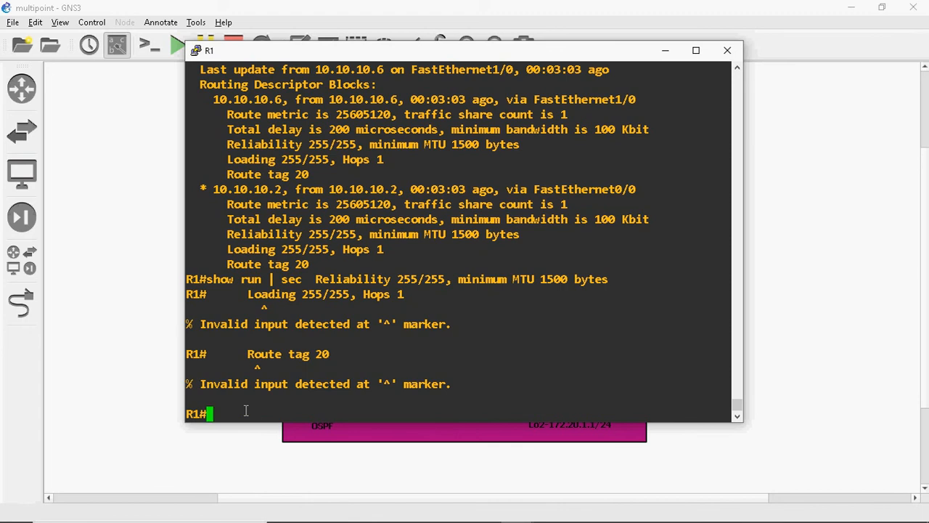
Step: Leave configuration mode on R2 and display R1's running configuration filtered to the route-map sections
{"action": "type", "text": "show run | sec"}
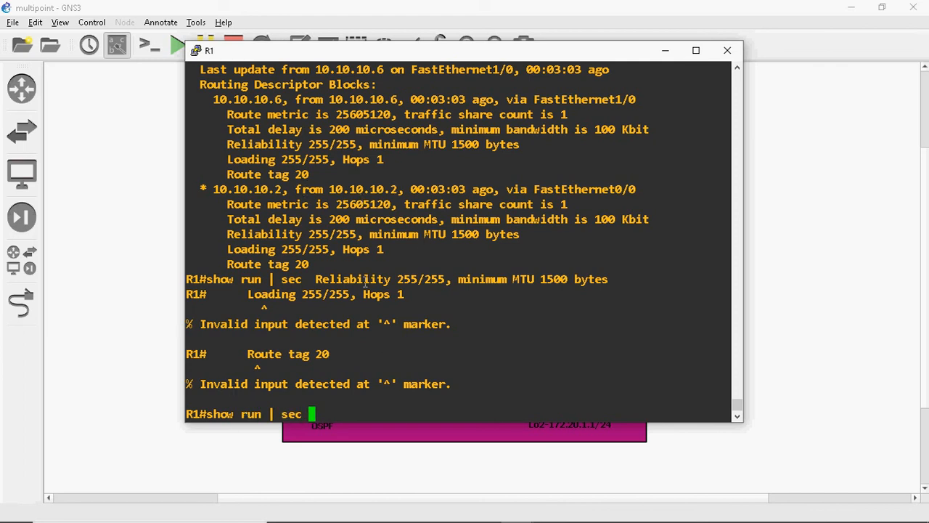
{"action": "type", "text": "route-m"}
{"action": "mouse_move", "coordinate": [508, 516]}
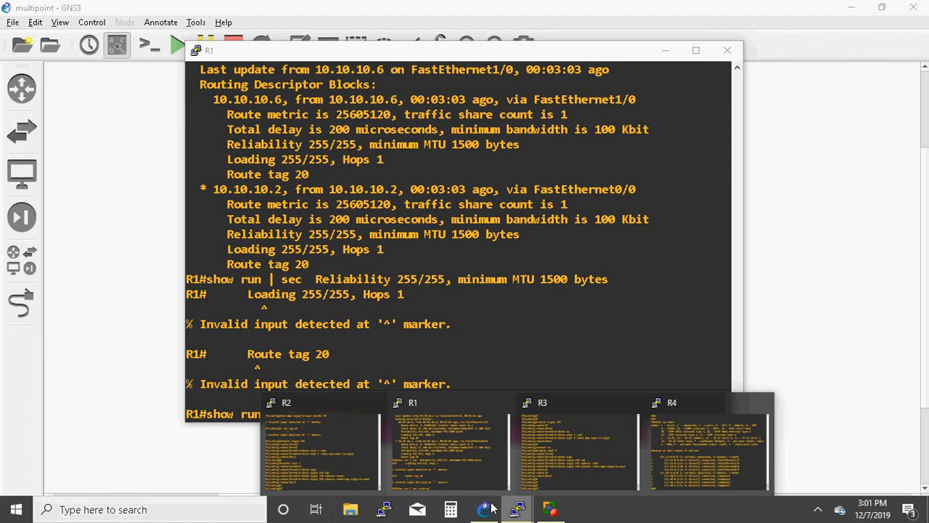
{"action": "left_click", "coordinate": [319, 444]}
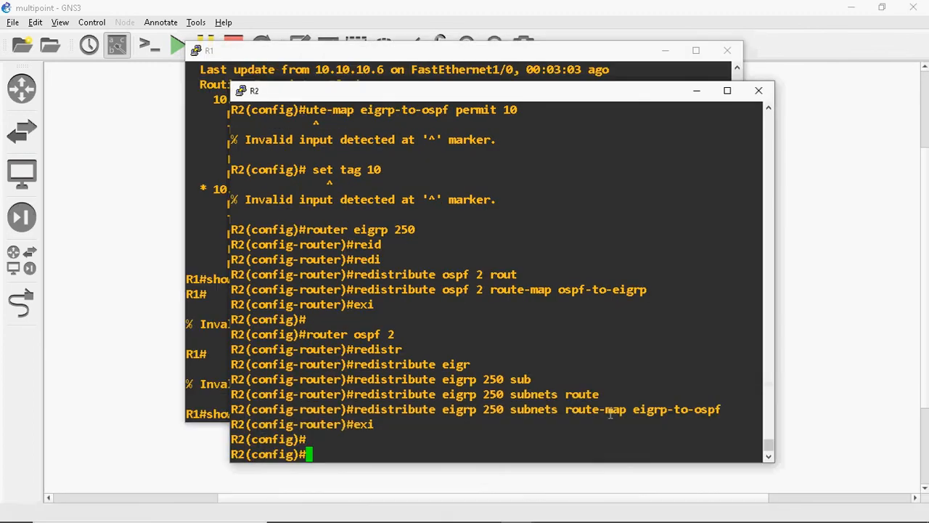
{"action": "left_click_drag", "start_coordinate": [606, 410], "coordinate": [625, 410]}
{"action": "key", "text": "ctrl+z"}
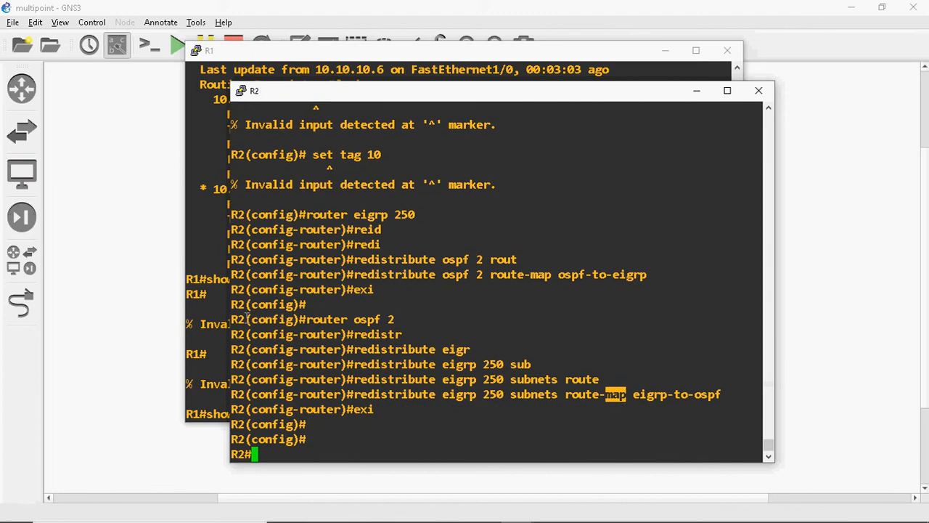
{"action": "left_click", "coordinate": [212, 328]}
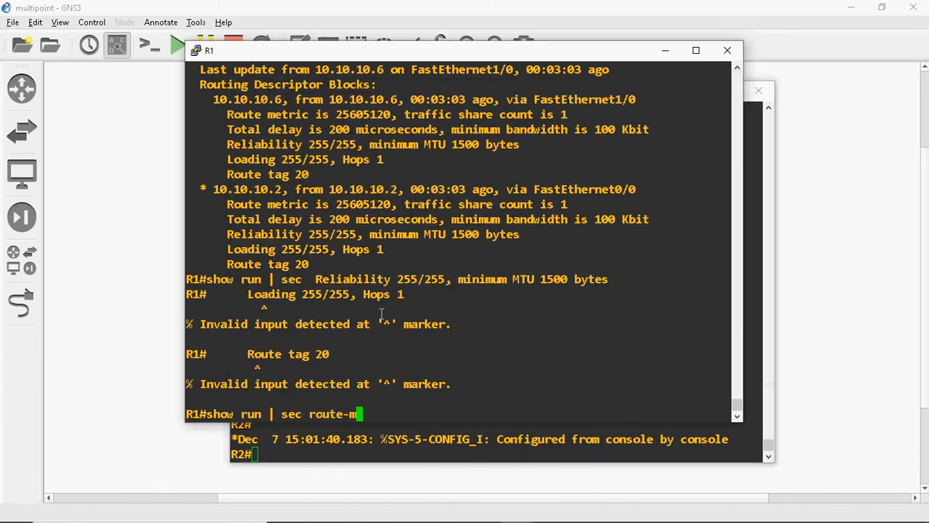
{"action": "key", "text": "BackSpace"}
{"action": "type", "text": "map"}
{"action": "key", "text": "Return"}
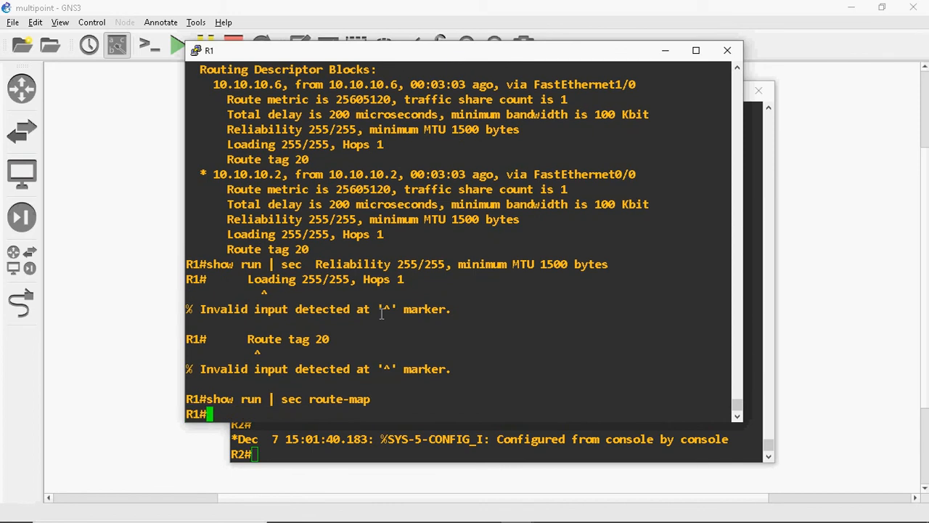
Step: Display R2's running configuration filtered to the route-map sections
{"action": "left_click", "coordinate": [372, 442]}
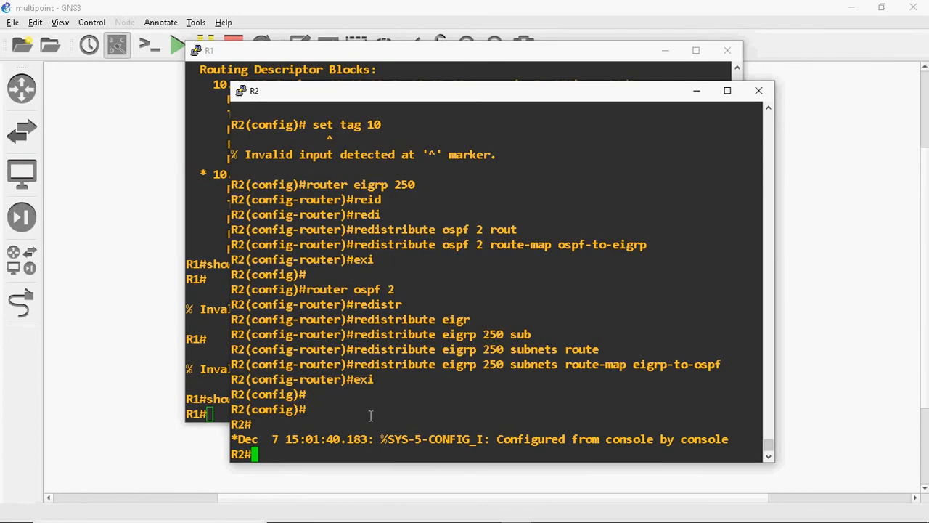
{"action": "type", "text": "show run "}
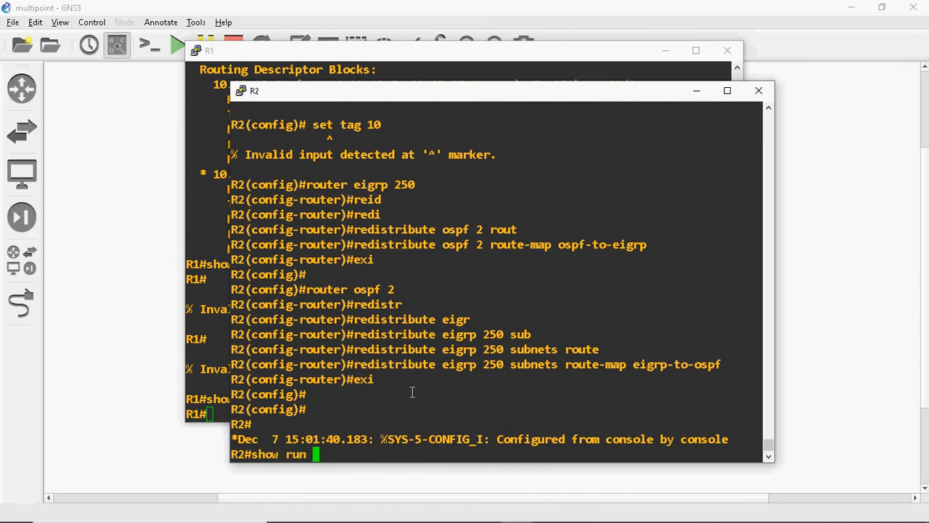
{"action": "type", "text": "| sec rout"}
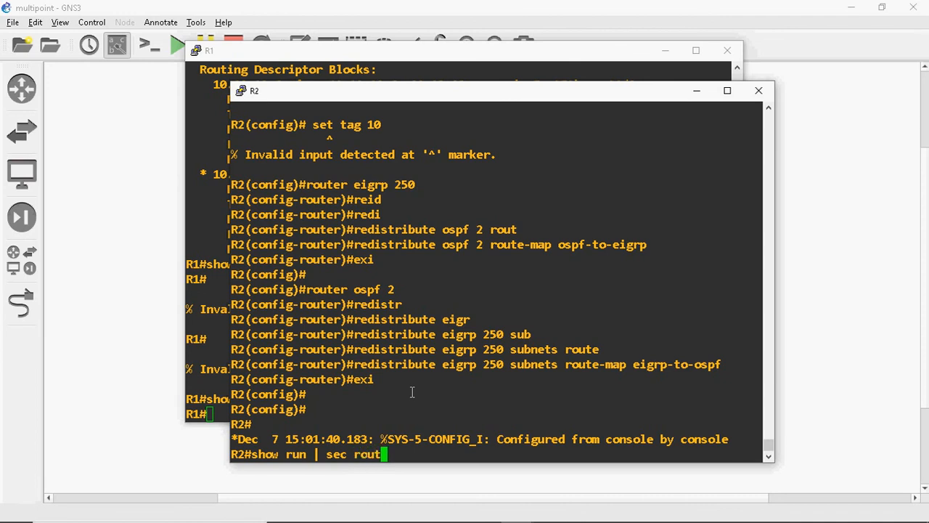
{"action": "type", "text": "e-map"}
{"action": "key", "text": "Return"}
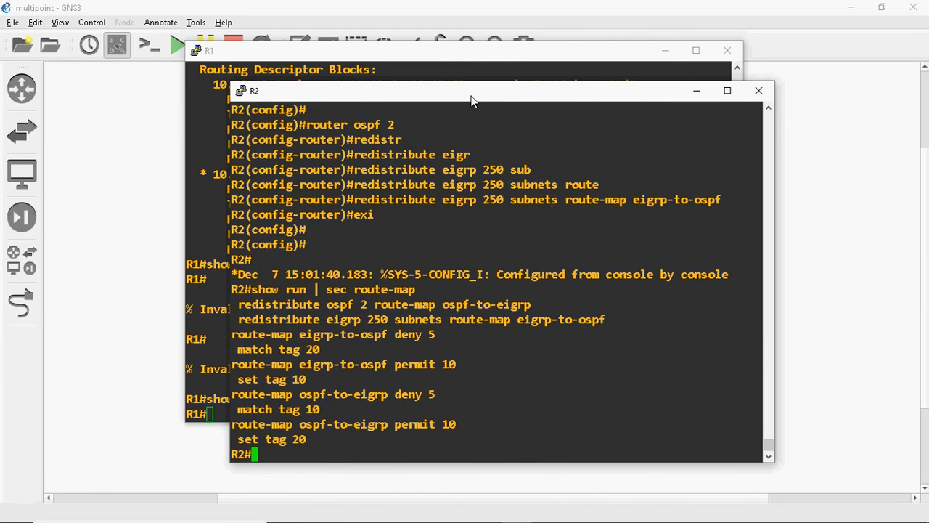
Step: Move the R2 and R1 console windows apart so their outputs can be compared side by side
{"action": "left_click_drag", "start_coordinate": [499, 103], "coordinate": [755, 82]}
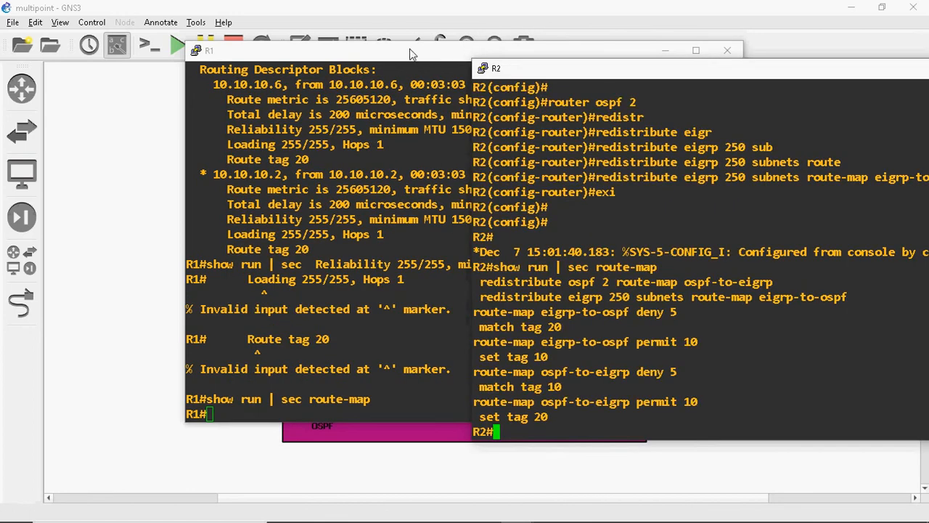
{"action": "left_click", "coordinate": [297, 41]}
{"action": "left_click_drag", "start_coordinate": [334, 46], "coordinate": [199, 35]}
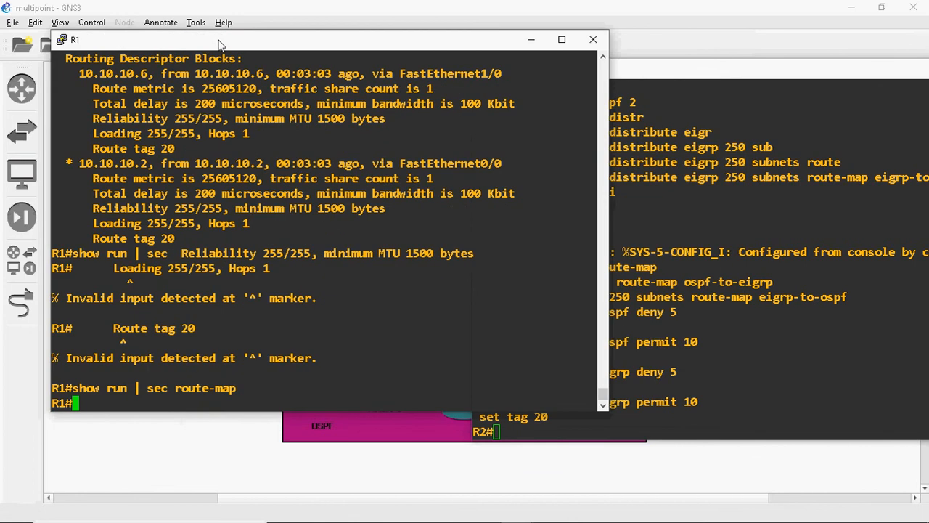
Step: Go back to R1's 172.20.0.1 routing entry and highlight its destination network address
{"action": "scroll", "coordinate": [409, 272], "scroll_direction": "up", "scroll_amount": 3}
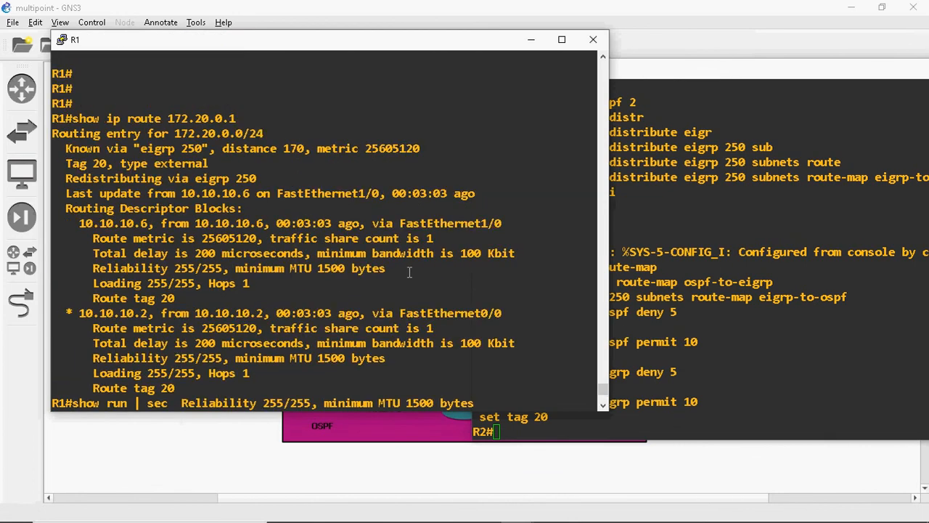
{"action": "left_click_drag", "start_coordinate": [175, 135], "coordinate": [270, 139]}
{"action": "left_click", "coordinate": [271, 140]}
{"action": "left_click_drag", "start_coordinate": [175, 135], "coordinate": [234, 137]}
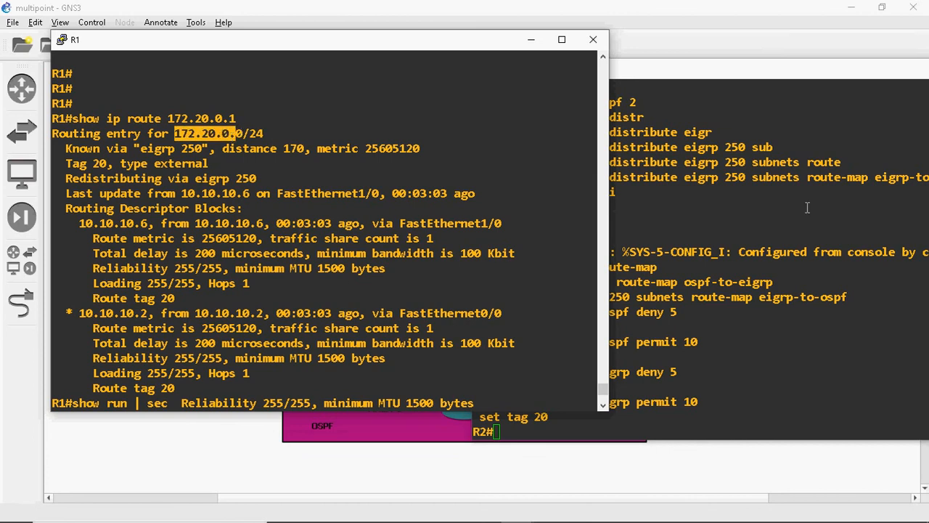
Step: Bring R2's console fully into view and examine the ospf-to-eigrp route map, highlighting permit 10 and set tag 20
{"action": "left_click", "coordinate": [760, 199]}
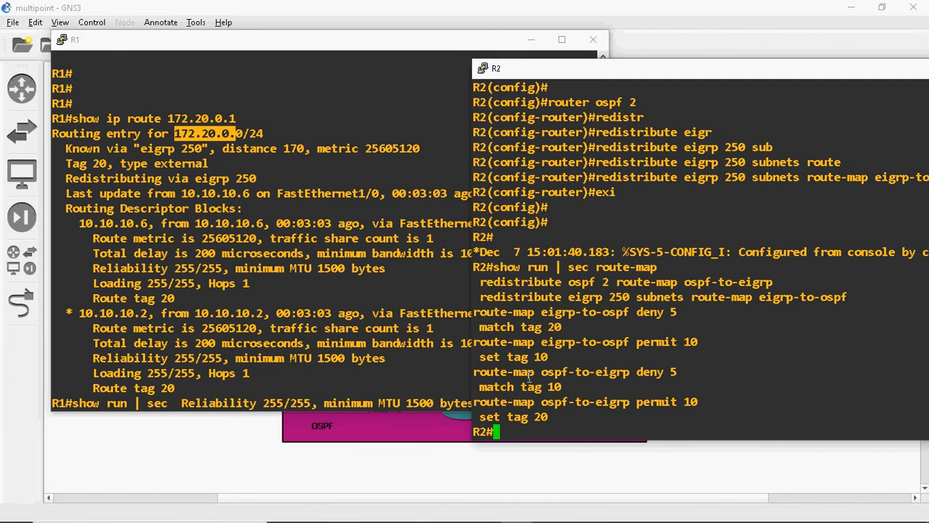
{"action": "left_click_drag", "start_coordinate": [528, 373], "coordinate": [622, 376]}
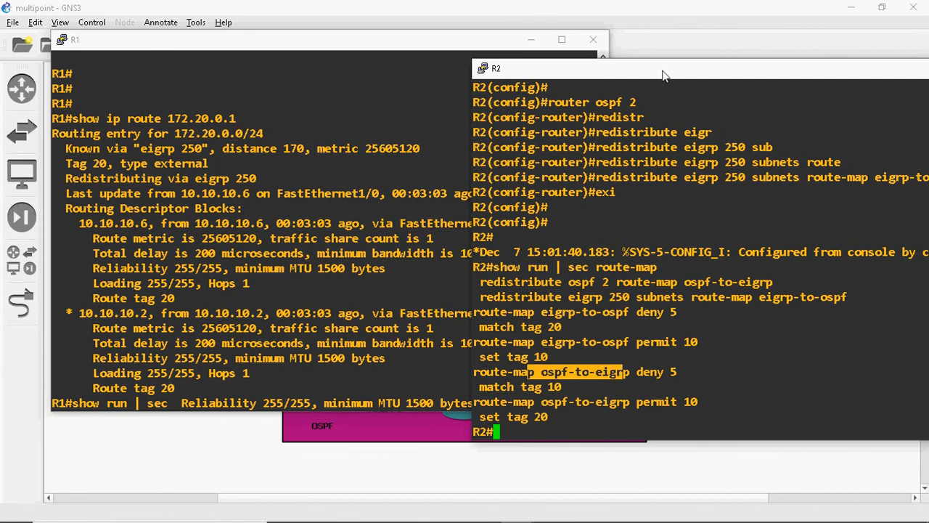
{"action": "left_click_drag", "start_coordinate": [664, 72], "coordinate": [617, 36]}
{"action": "left_click_drag", "start_coordinate": [428, 363], "coordinate": [578, 371]}
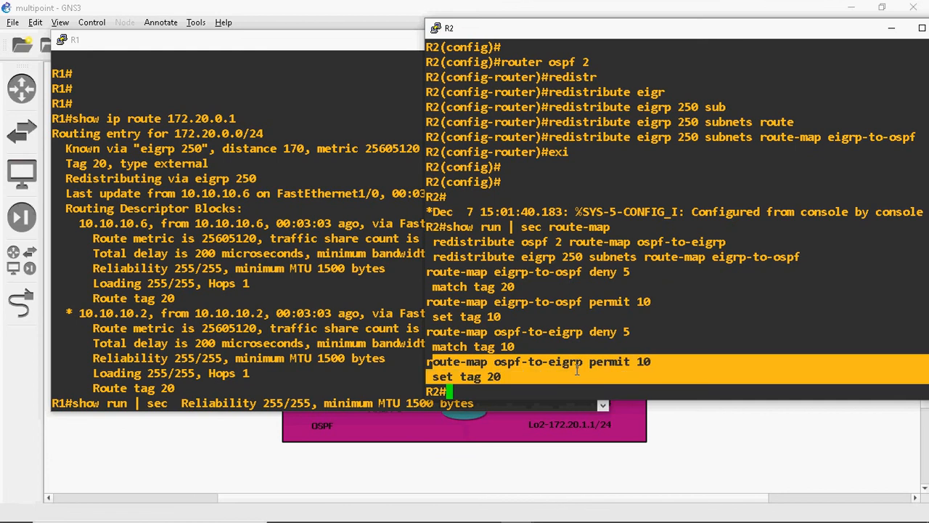
{"action": "left_click_drag", "start_coordinate": [434, 377], "coordinate": [513, 370]}
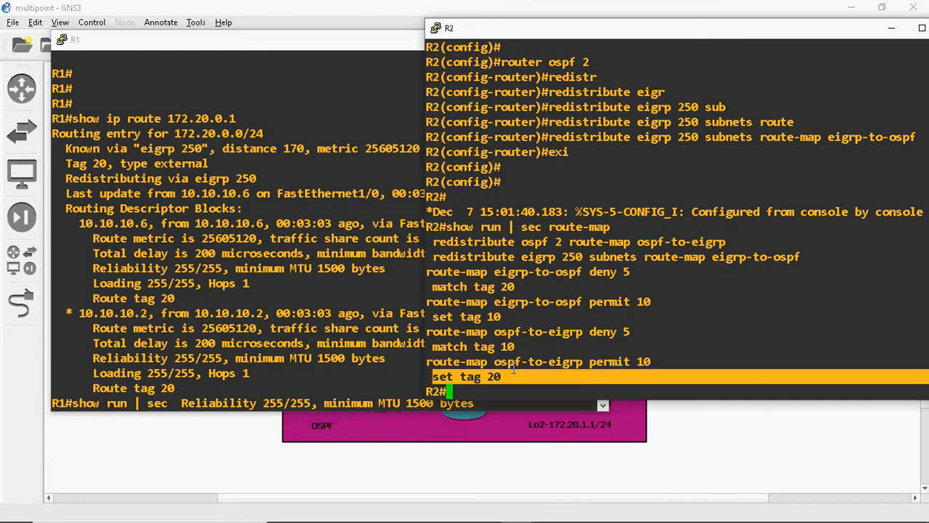
Step: Compare R1's full 172.20.0.1 routing entry with the eigrp-to-ospf deny 5 clause in R2's route-map output
{"action": "left_click", "coordinate": [168, 118]}
{"action": "left_click_drag", "start_coordinate": [168, 119], "coordinate": [272, 386]}
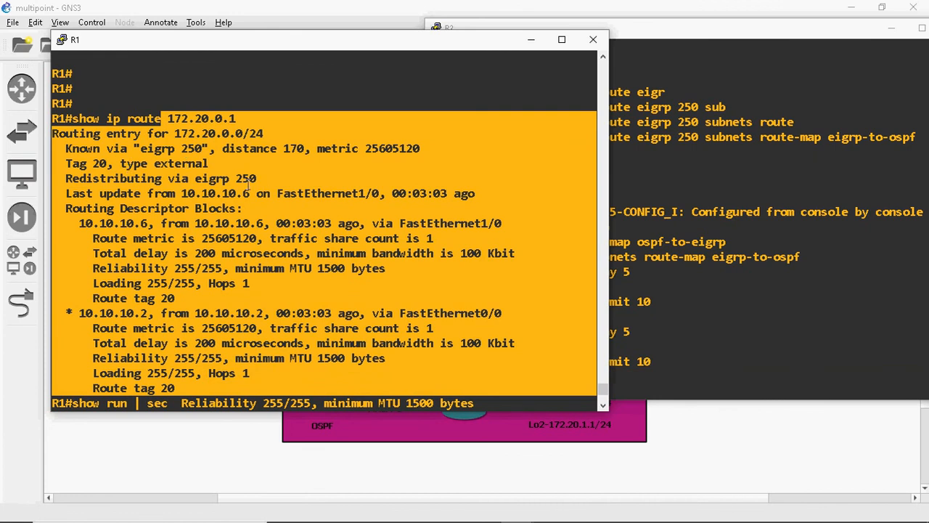
{"action": "left_click", "coordinate": [699, 194]}
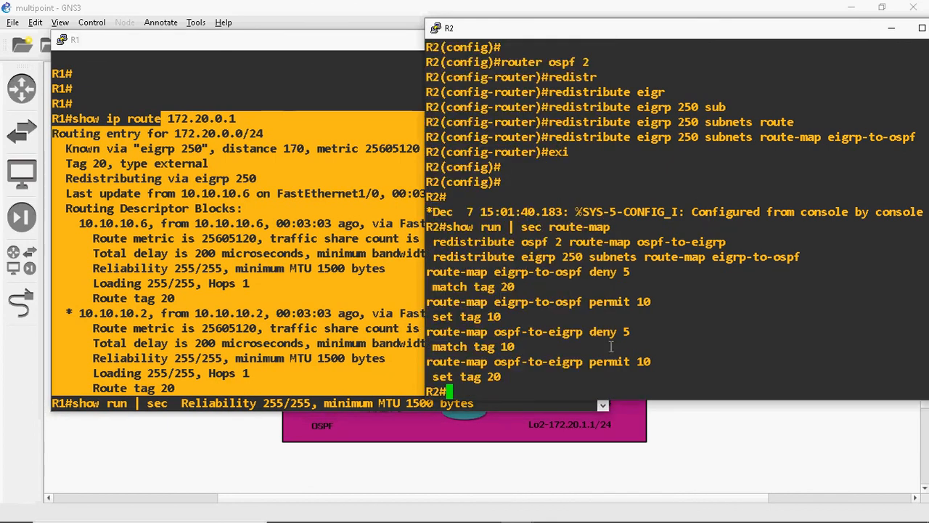
{"action": "left_click_drag", "start_coordinate": [495, 271], "coordinate": [635, 278]}
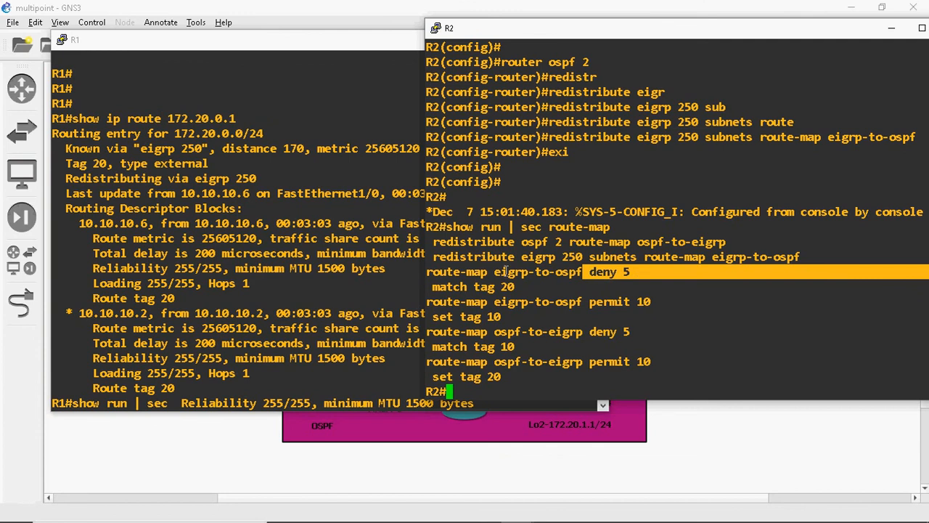
Step: Examine the eigrp-to-ospf deny 5 clause and its match tag 20 in R2's output against R1's tagged routing entry
{"action": "left_click_drag", "start_coordinate": [503, 271], "coordinate": [585, 273]}
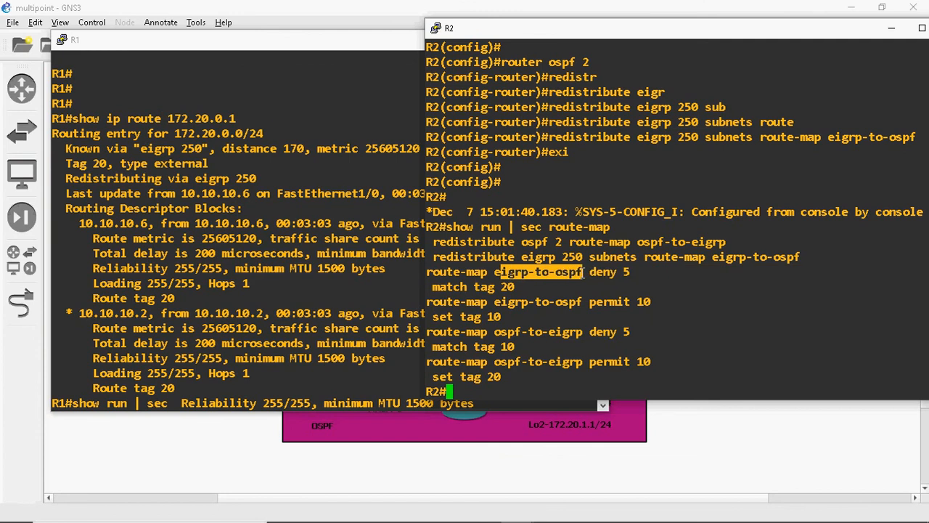
{"action": "left_click_drag", "start_coordinate": [90, 164], "coordinate": [209, 296]}
{"action": "left_click", "coordinate": [211, 296]}
{"action": "left_click", "coordinate": [636, 266]}
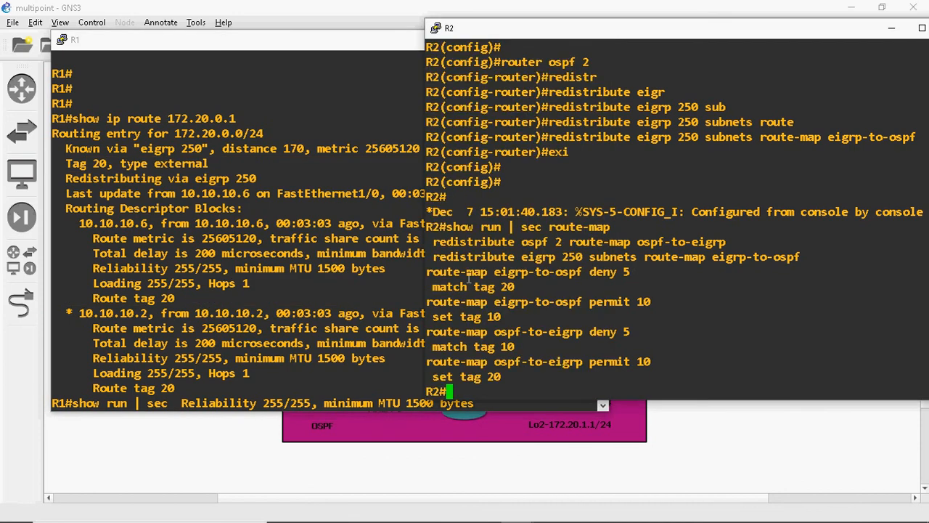
{"action": "left_click_drag", "start_coordinate": [434, 287], "coordinate": [641, 271]}
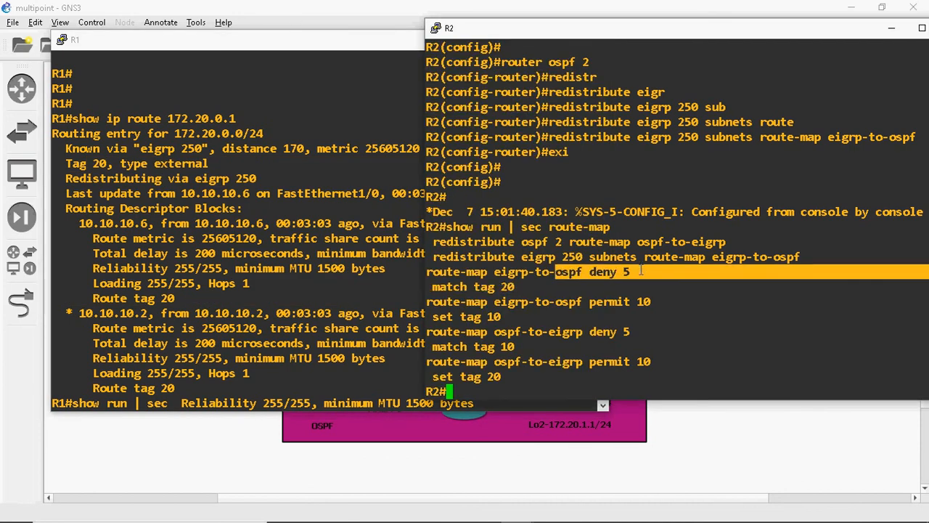
Step: Switch to R4's console and run show ip route 192.168.100.1
{"action": "mouse_move", "coordinate": [516, 513]}
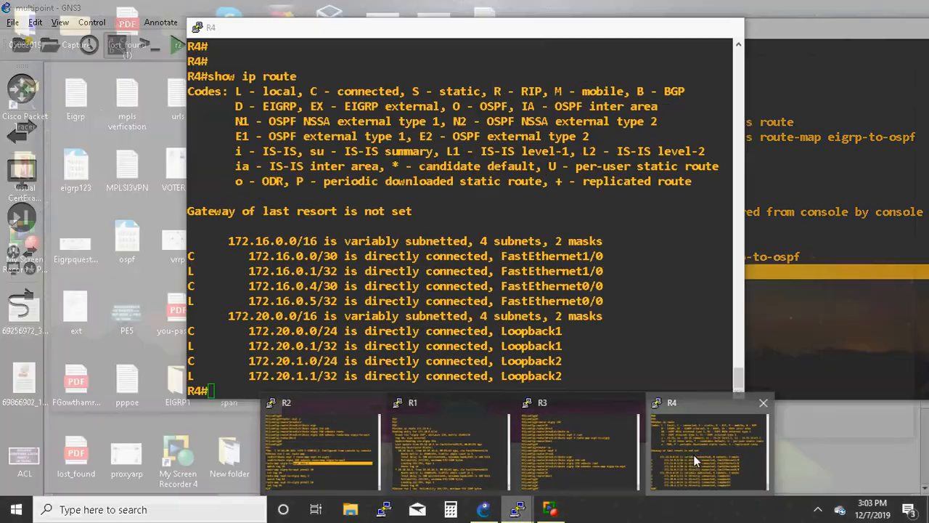
{"action": "left_click", "coordinate": [693, 454]}
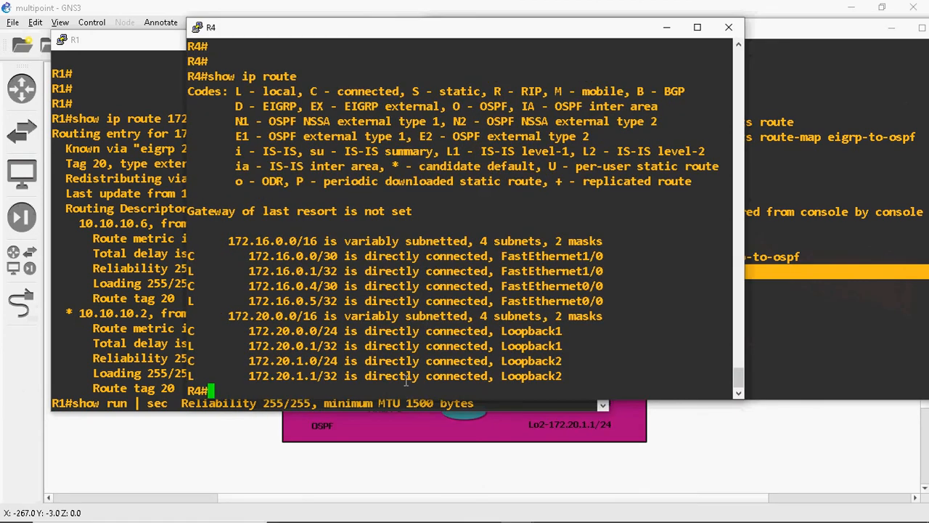
{"action": "type", "text": "sho"}
{"action": "type", "text": "w "}
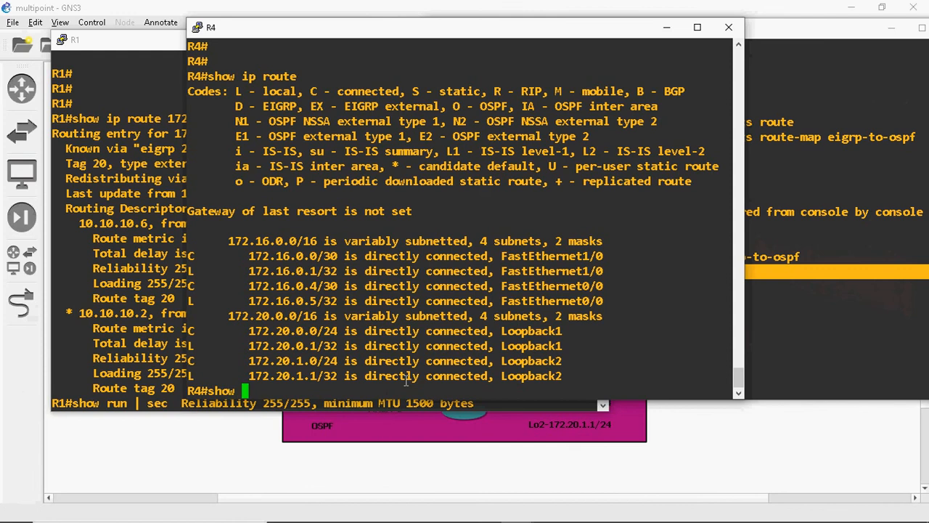
{"action": "type", "text": "ip route 192"}
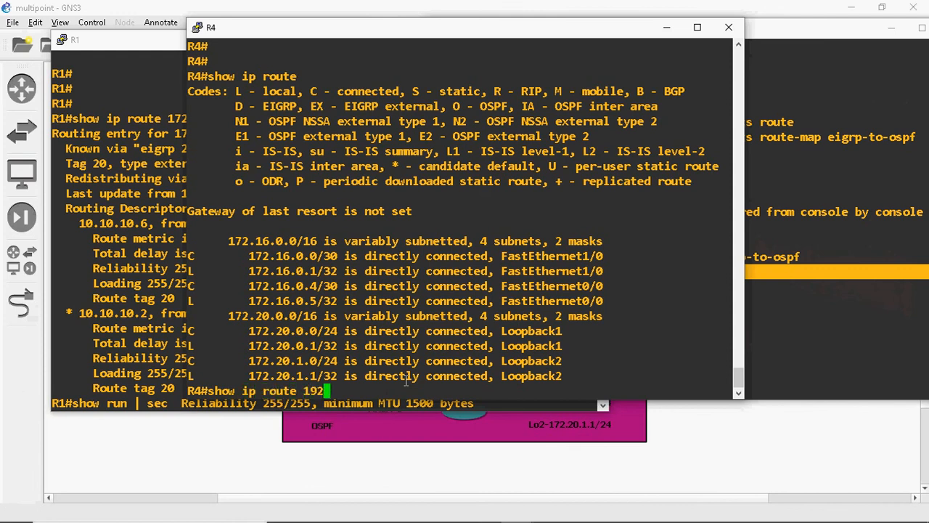
{"action": "type", "text": ".168.100.1"}
{"action": "key", "text": "Return"}
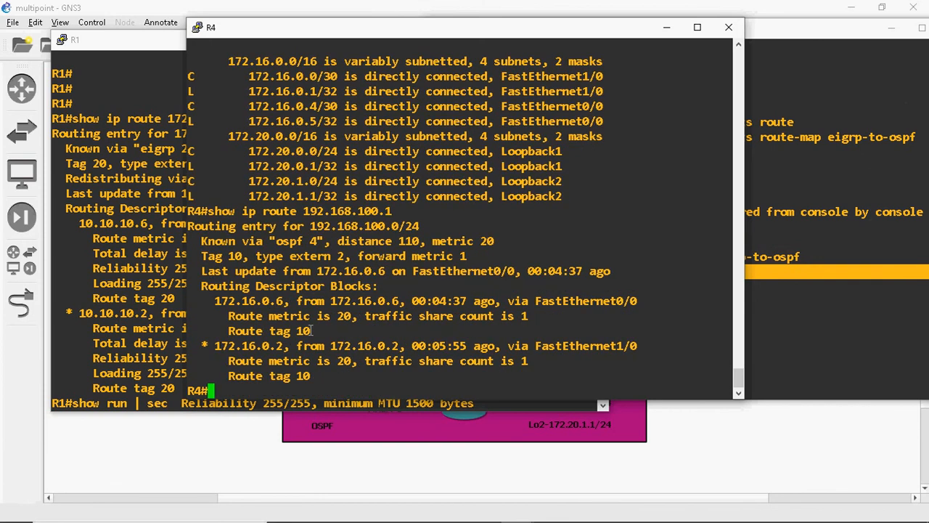
Step: Place R4's console beside R2's and compare its 192.168.100.0/24 entry with the eigrp-to-ospf permit 10 clause that sets tag 10
{"action": "left_click_drag", "start_coordinate": [217, 229], "coordinate": [371, 384]}
{"action": "left_click_drag", "start_coordinate": [450, 29], "coordinate": [276, 11]}
{"action": "left_click", "coordinate": [644, 177]}
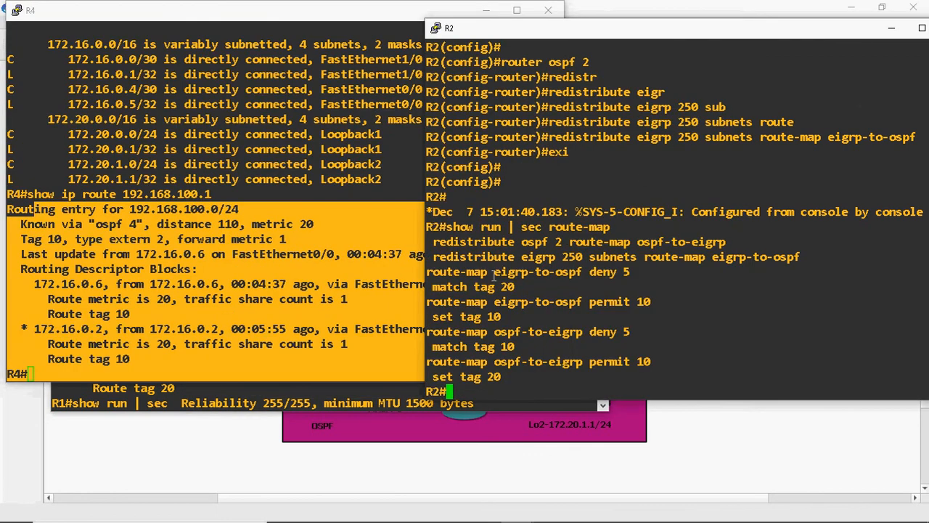
{"action": "left_click_drag", "start_coordinate": [494, 274], "coordinate": [554, 272]}
{"action": "left_click_drag", "start_coordinate": [482, 299], "coordinate": [524, 314]}
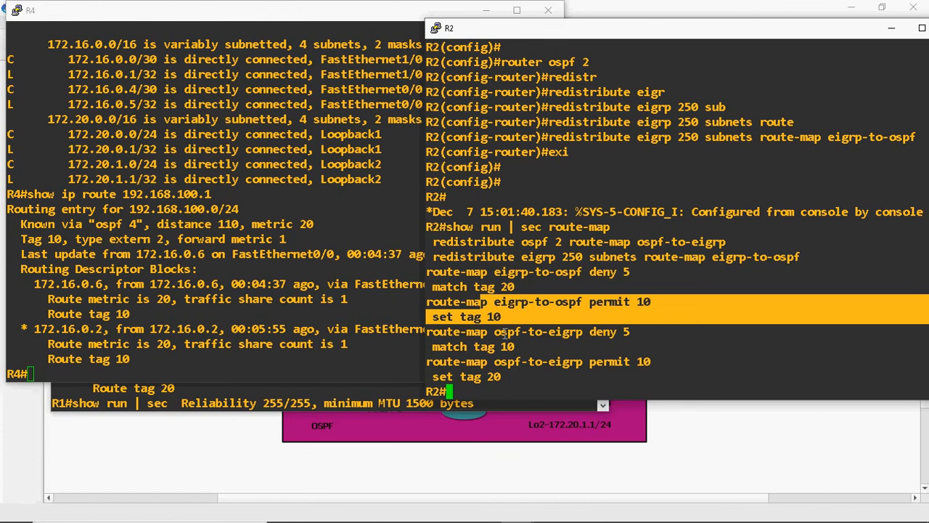
Step: Compare R4's route tag with R2's ospf-to-eigrp deny 5 and match tag 10 clause, and highlight the eigrp-to-ospf lines
{"action": "left_click_drag", "start_coordinate": [495, 332], "coordinate": [577, 326]}
{"action": "left_click", "coordinate": [577, 326]}
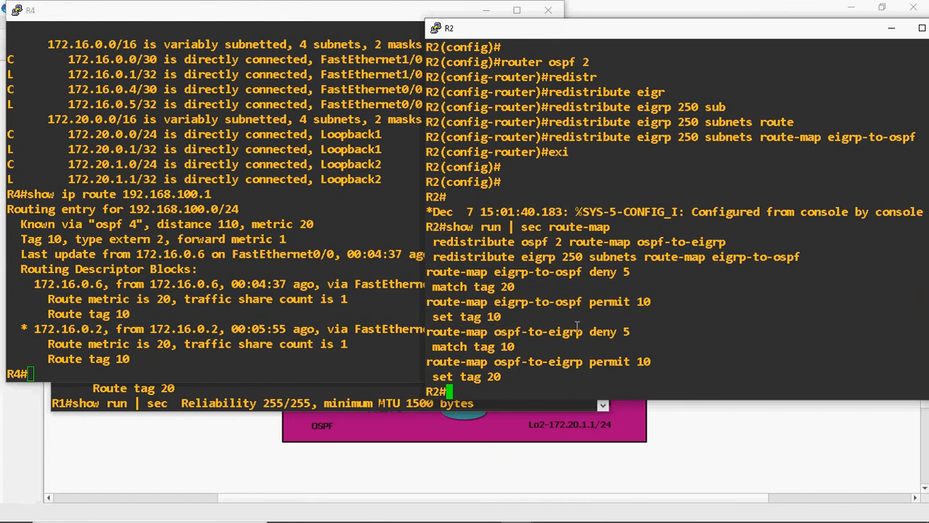
{"action": "left_click_drag", "start_coordinate": [162, 319], "coordinate": [52, 289]}
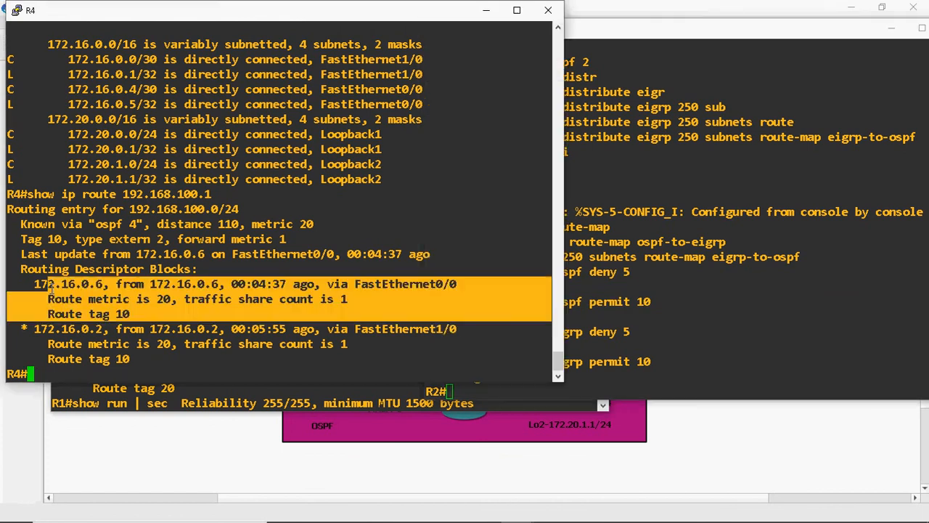
{"action": "left_click", "coordinate": [657, 373]}
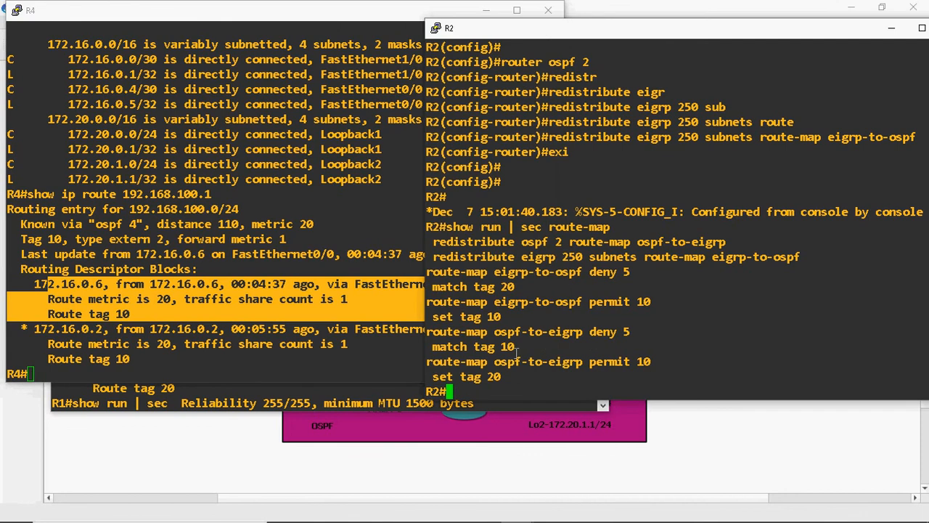
{"action": "left_click_drag", "start_coordinate": [517, 353], "coordinate": [653, 317]}
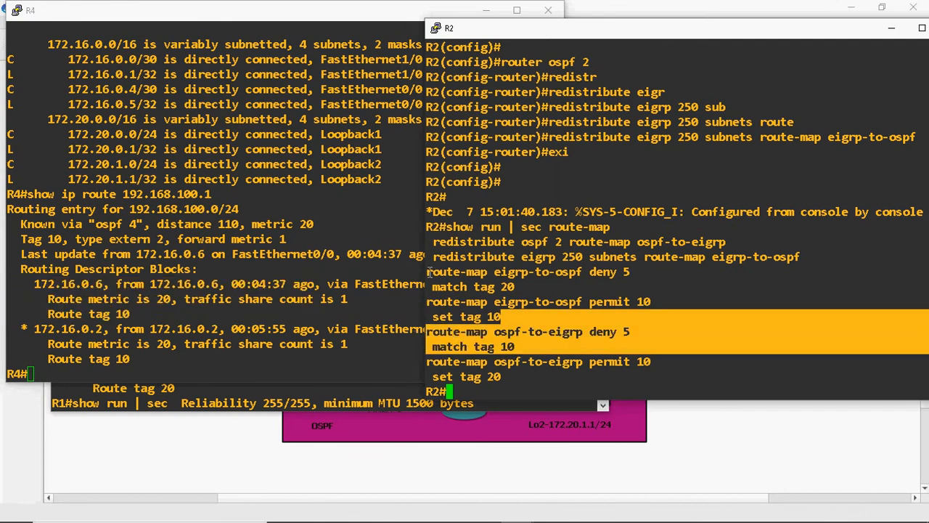
{"action": "left_click_drag", "start_coordinate": [425, 271], "coordinate": [686, 300]}
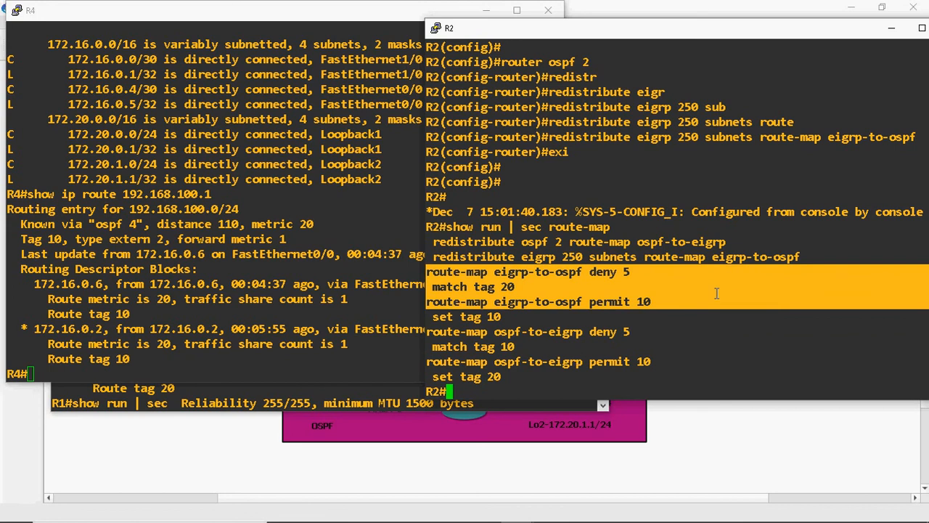
Step: Review R2's complete route-map output against the network topology, and finish on the topology diagram
{"action": "left_click", "coordinate": [224, 443]}
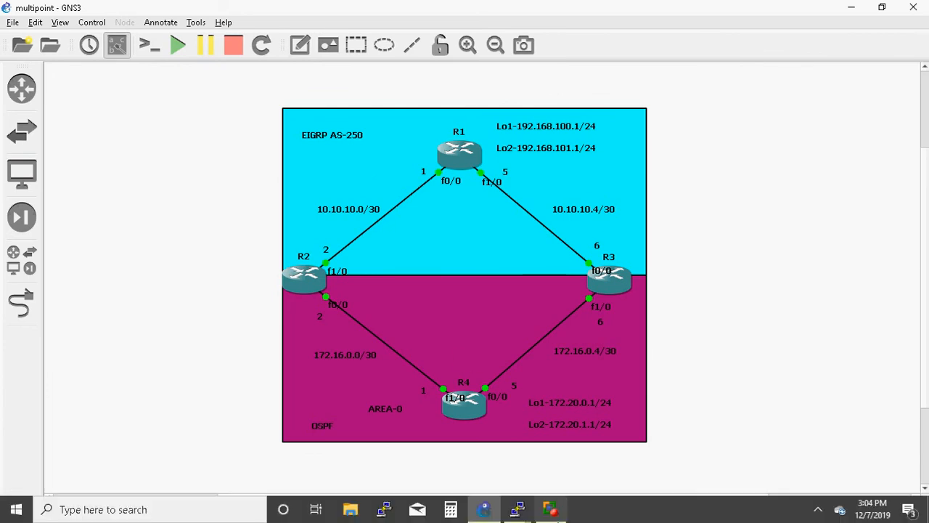
{"action": "mouse_move", "coordinate": [518, 509]}
{"action": "left_click", "coordinate": [320, 466]}
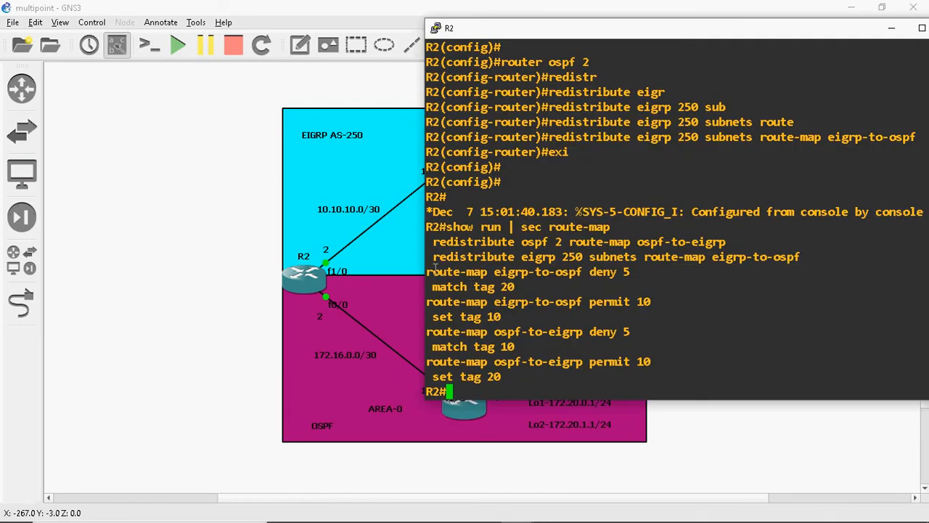
{"action": "left_click_drag", "start_coordinate": [428, 270], "coordinate": [427, 389]}
{"action": "left_click", "coordinate": [162, 349]}
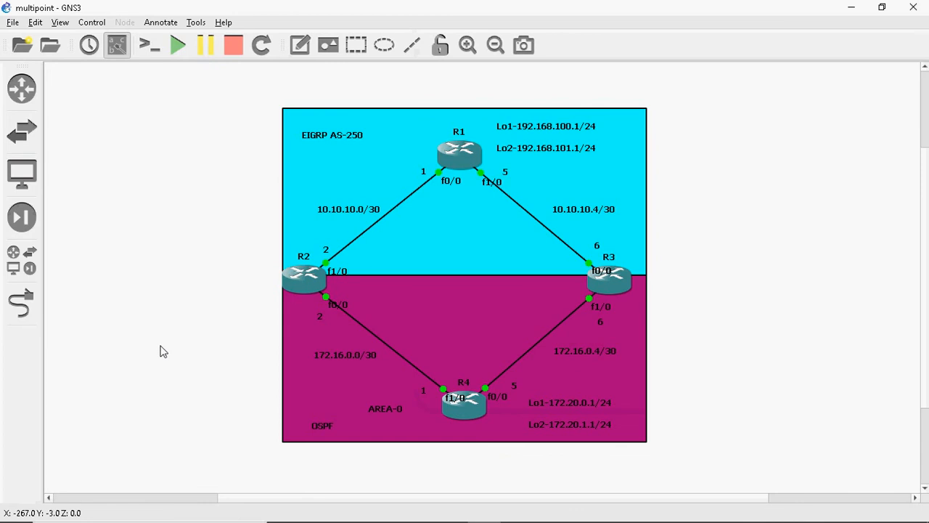